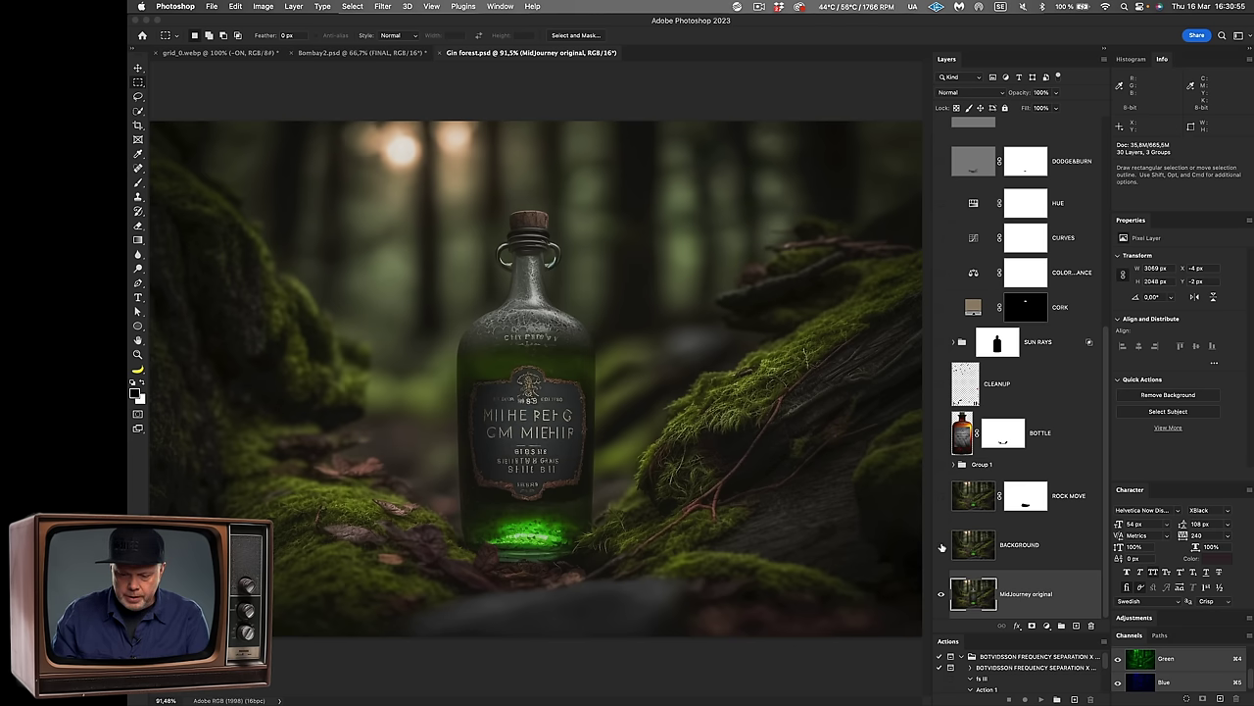
Step: Show and select the BACKGROUND layer, then toggle ROCK MOVE to compare the rock fix
{"action": "left_click", "coordinate": [941, 545]}
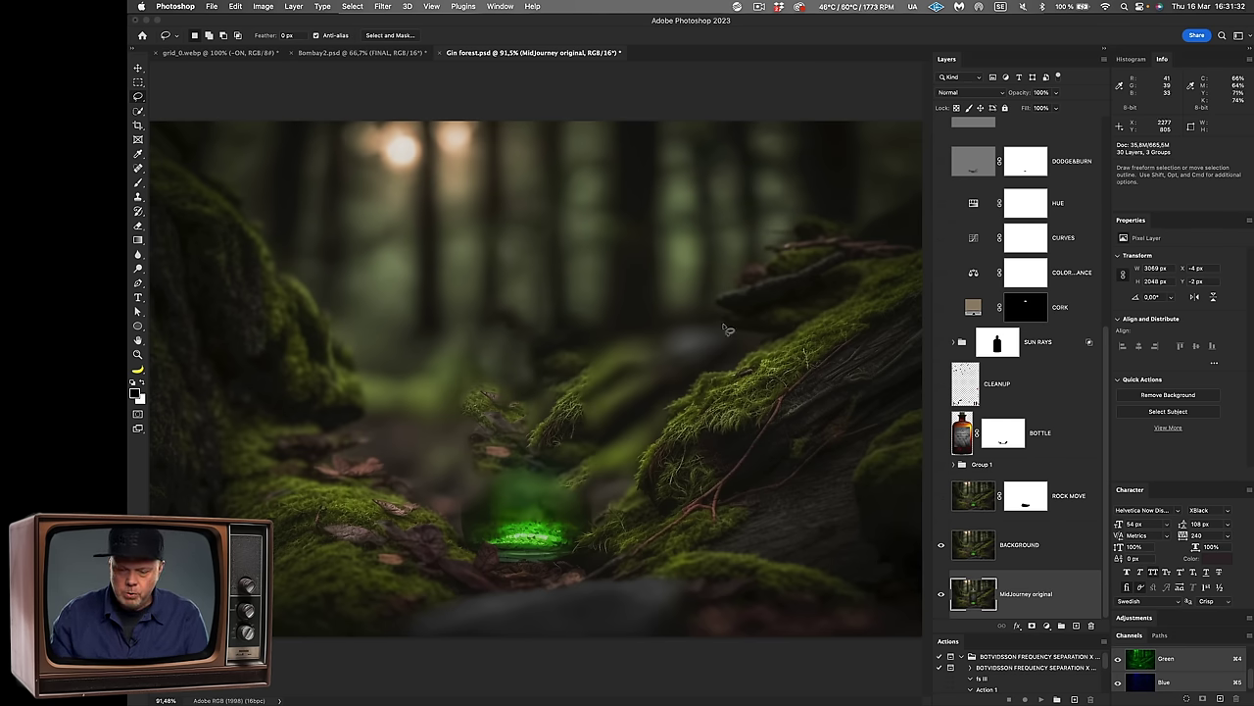
{"action": "left_click", "coordinate": [965, 544]}
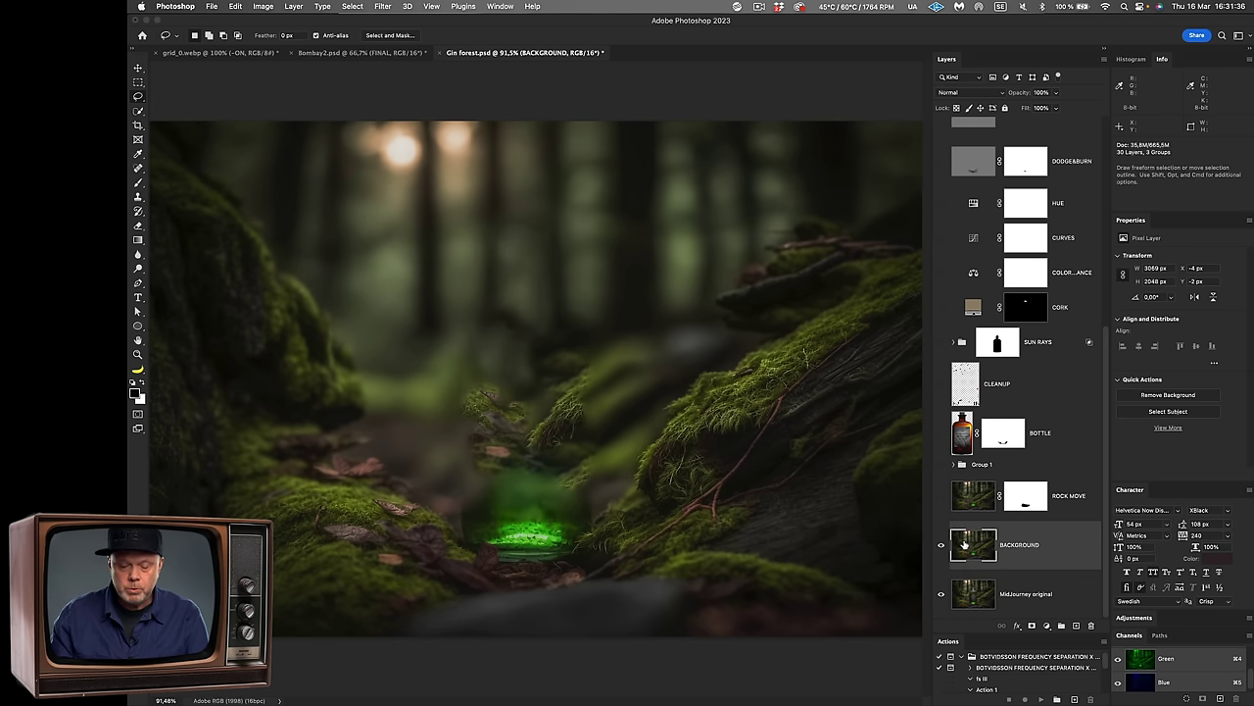
{"action": "left_click", "coordinate": [941, 498]}
{"action": "left_click", "coordinate": [941, 497]}
{"action": "left_click", "coordinate": [940, 498]}
{"action": "left_click", "coordinate": [941, 498]}
{"action": "left_click", "coordinate": [940, 498]}
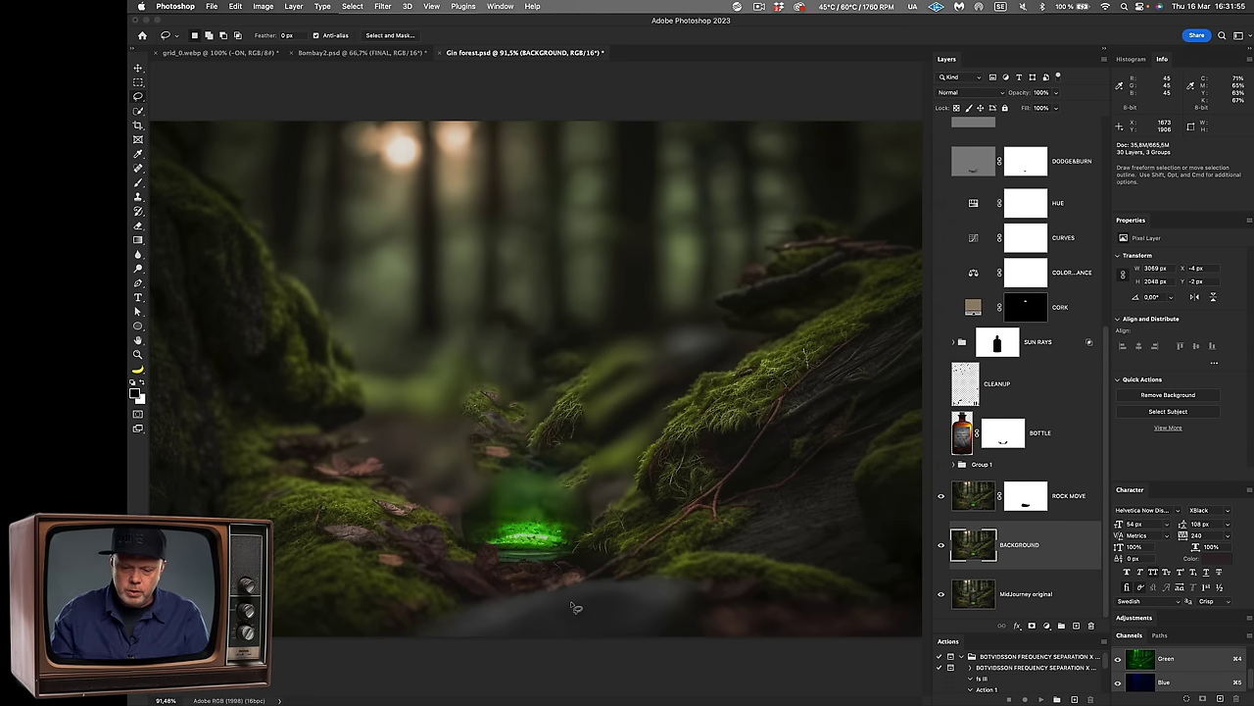
Step: Toggle and expand Group 1, comparing PHOTO 1 of the gin bottle against the forest
{"action": "left_click", "coordinate": [940, 464]}
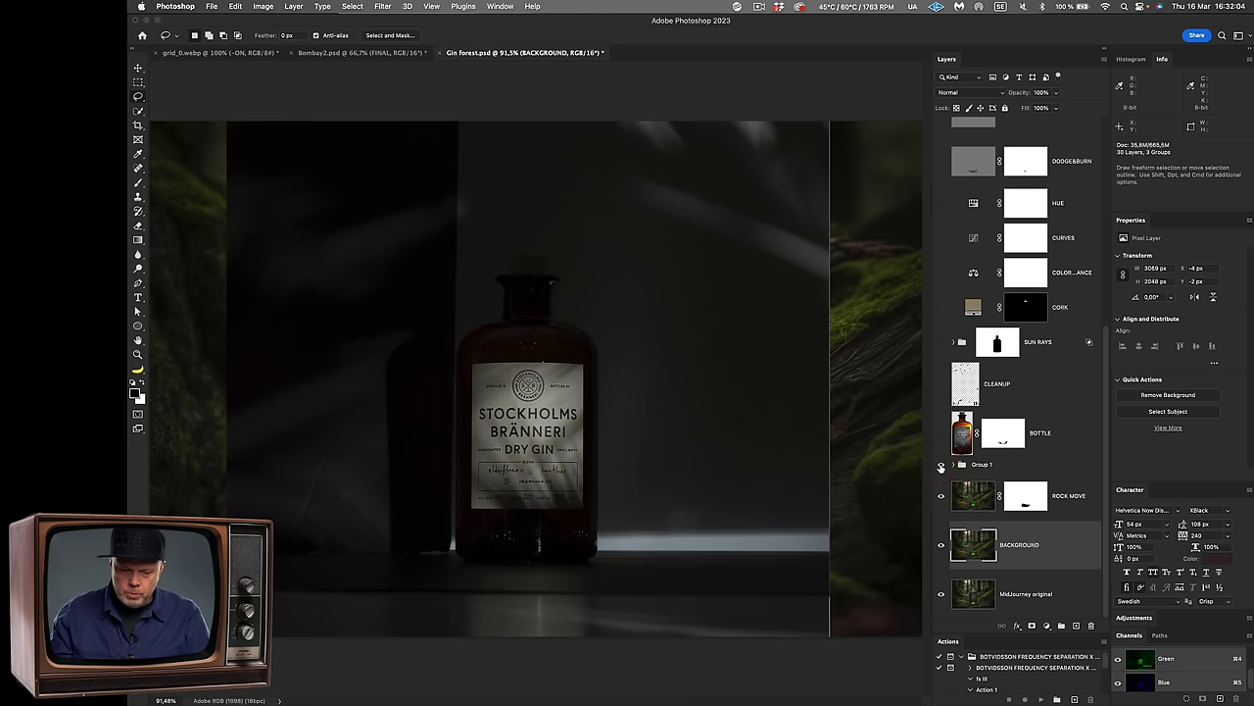
{"action": "left_click", "coordinate": [941, 464]}
{"action": "left_click", "coordinate": [941, 465]}
{"action": "left_click", "coordinate": [956, 467]}
{"action": "left_click", "coordinate": [944, 447]}
{"action": "left_click", "coordinate": [943, 449]}
Step: Preview the darker PHOTO 2 and moody PHOTO 3 shots, then undo back to the composited bottle
{"action": "left_click", "coordinate": [941, 398]}
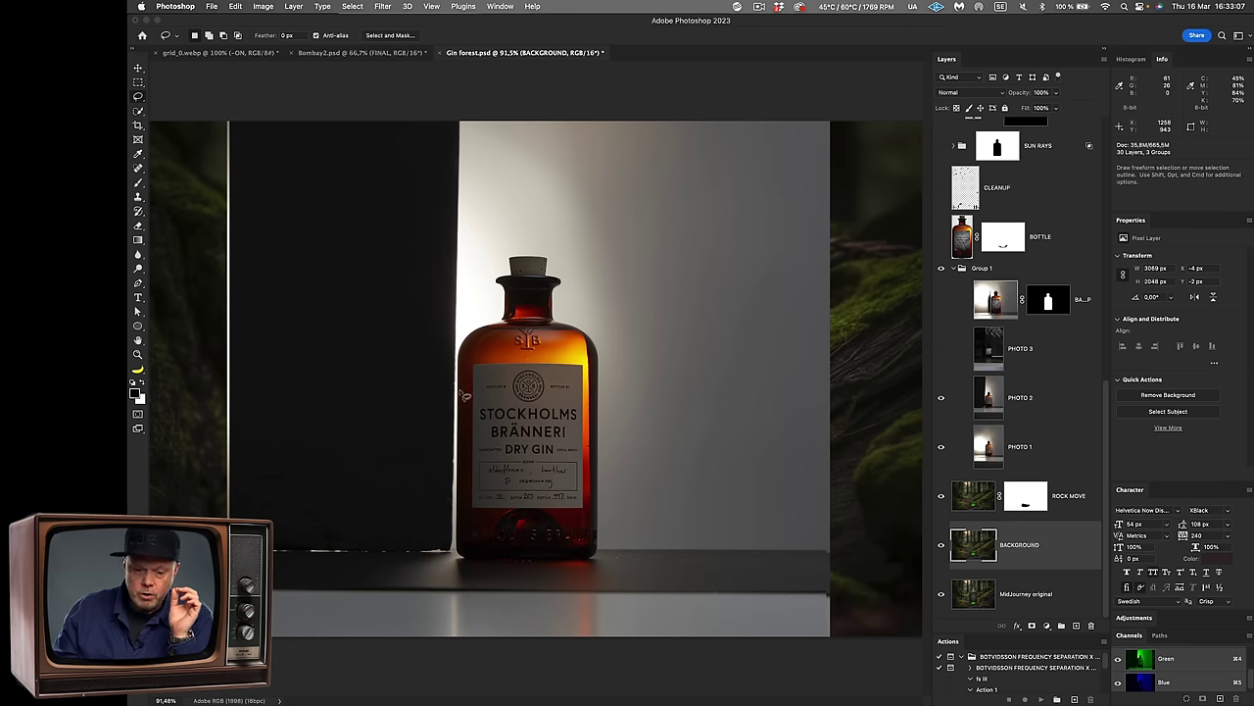
{"action": "left_click", "coordinate": [941, 351]}
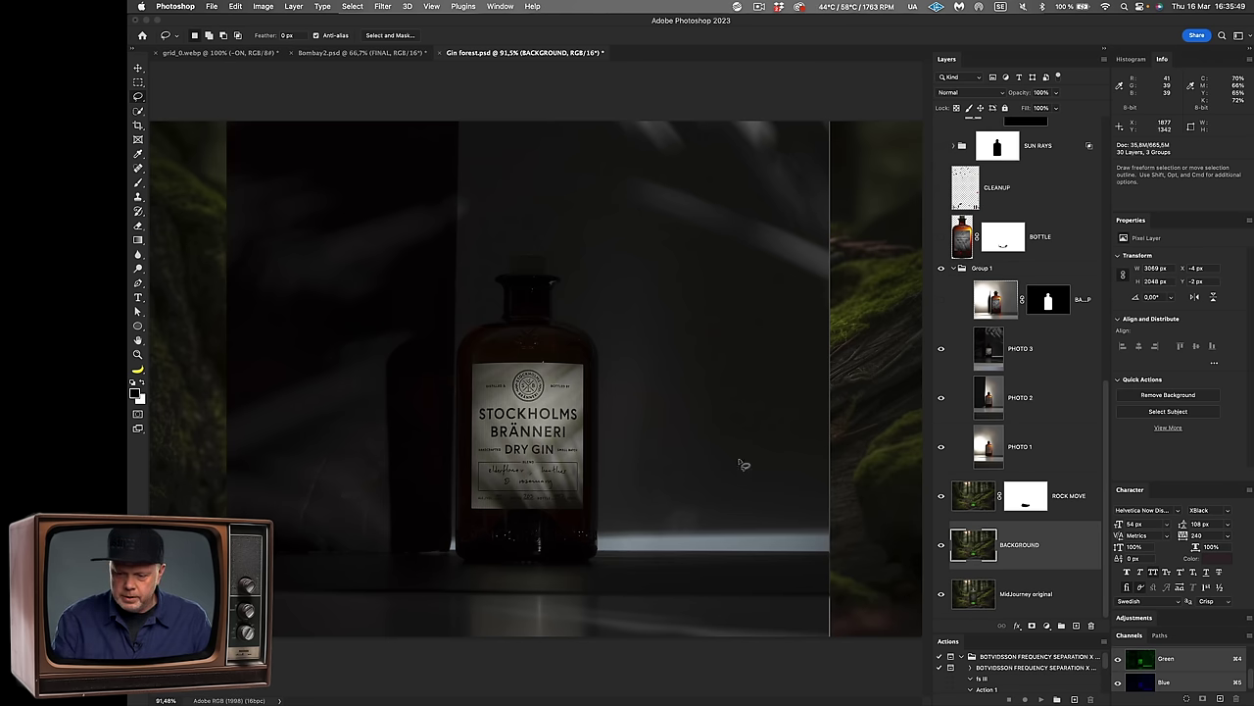
{"action": "key", "text": "super+z"}
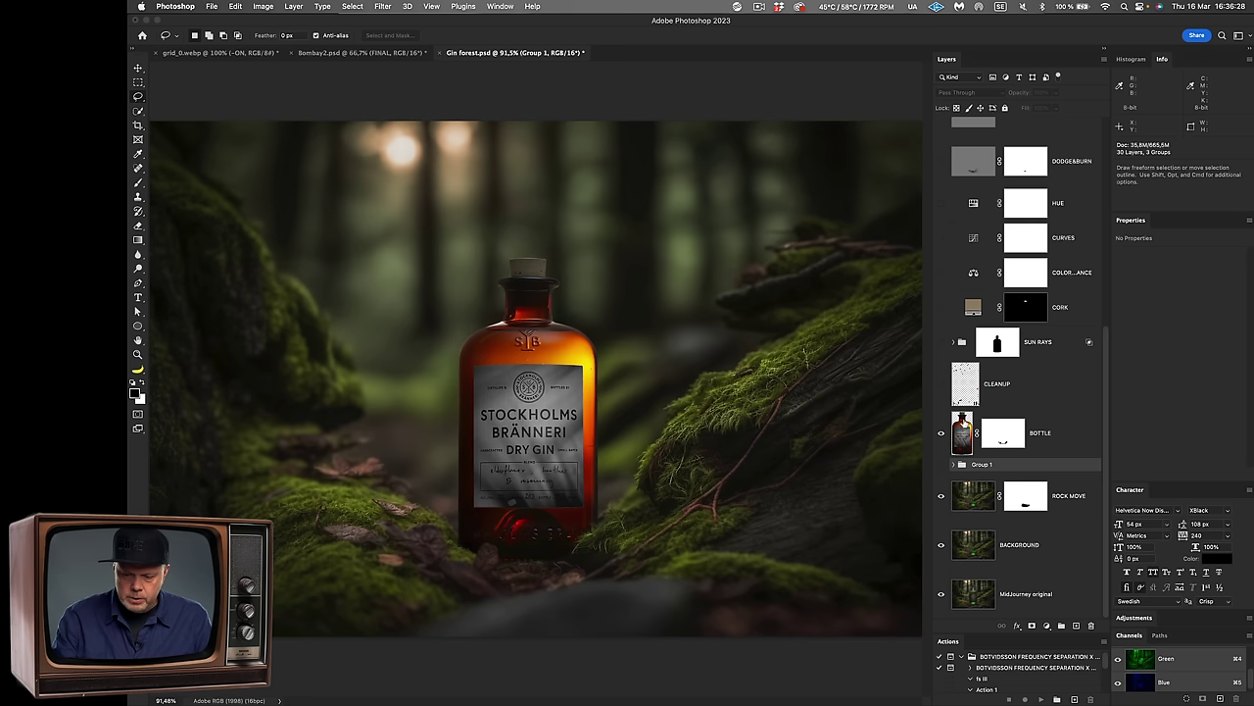
Step: View the BOTTLE layer mask on its own, then zoom to 100% and in on the bottle's base
{"action": "left_click", "coordinate": [1002, 437], "text": "alt"}
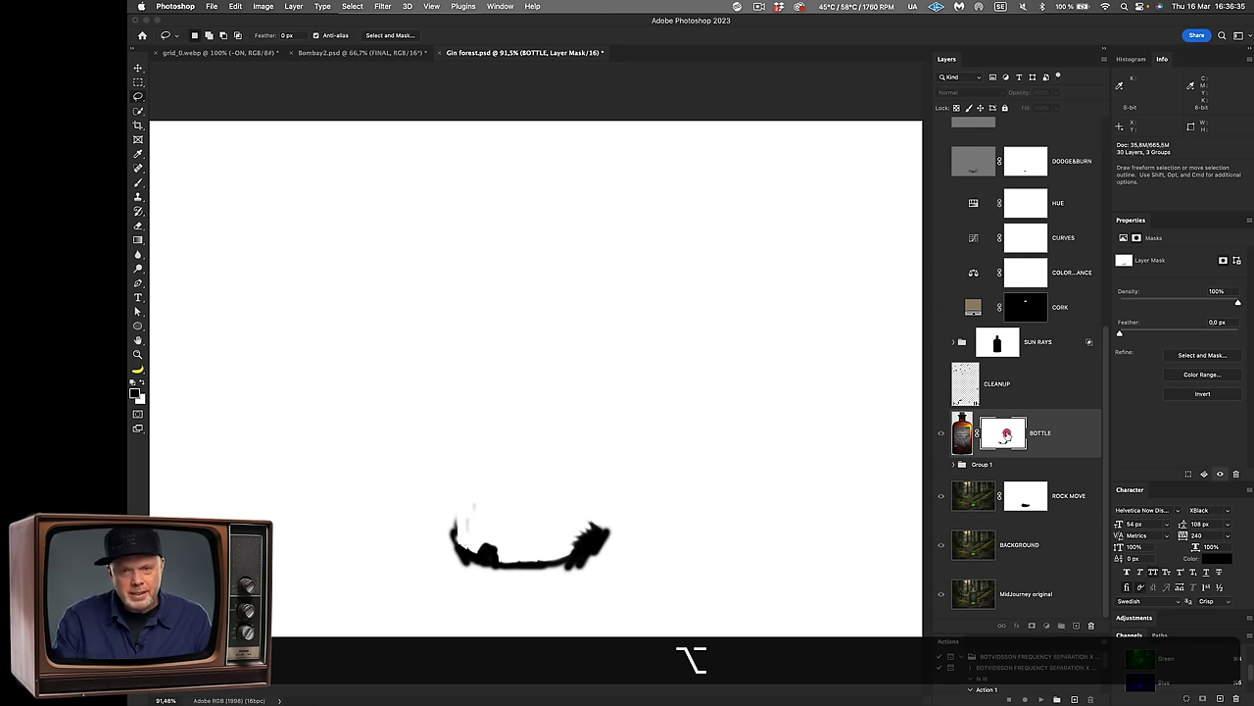
{"action": "left_click", "coordinate": [1006, 437], "text": "alt"}
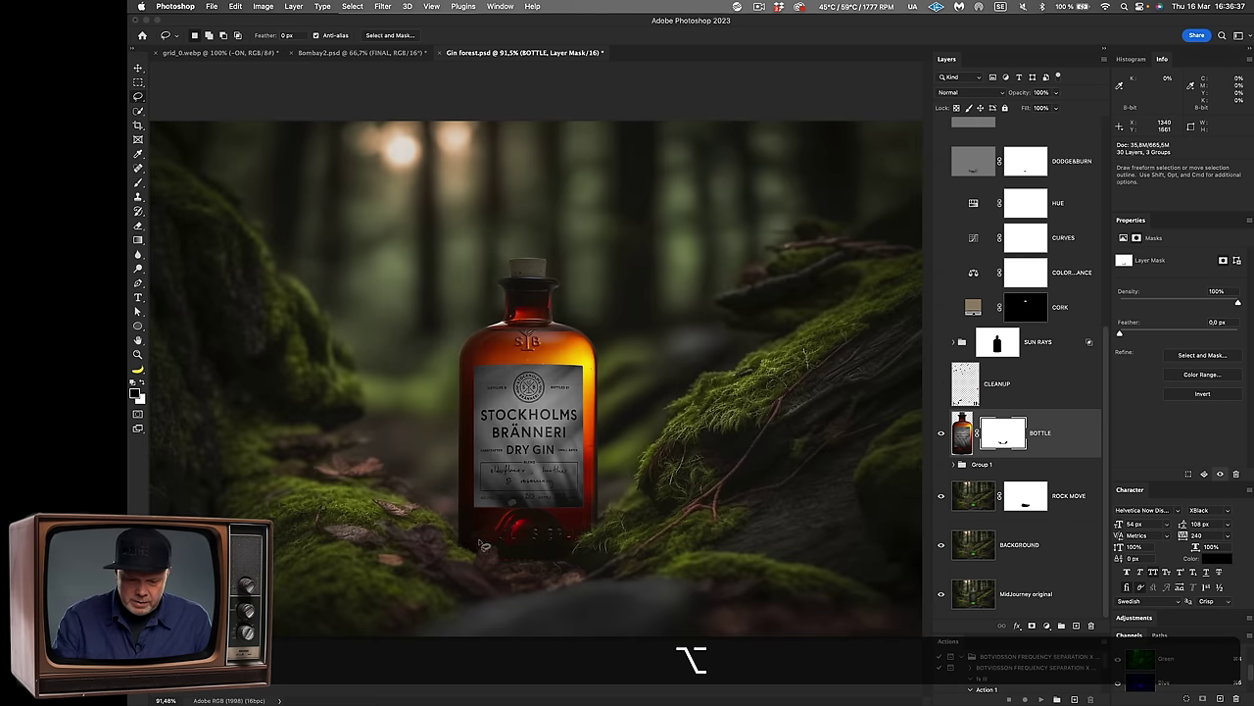
{"action": "key", "text": "super+1"}
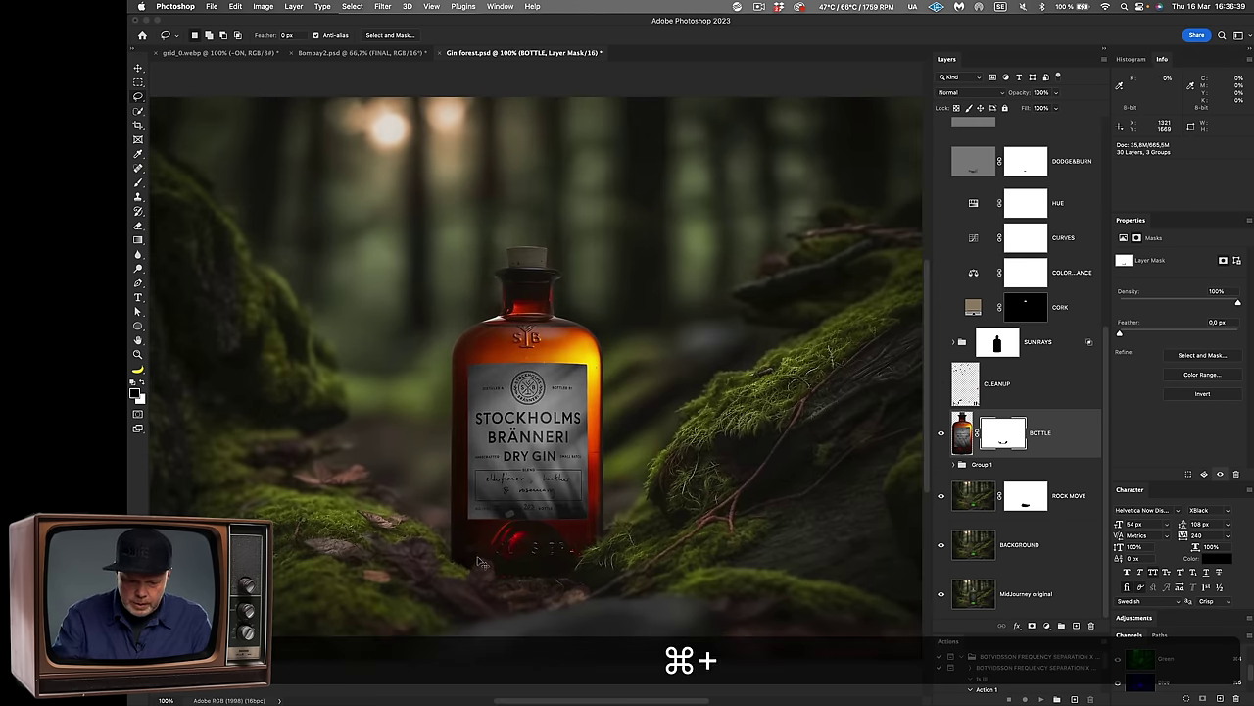
{"action": "key", "text": "super+plus"}
{"action": "key", "text": "super+plus"}
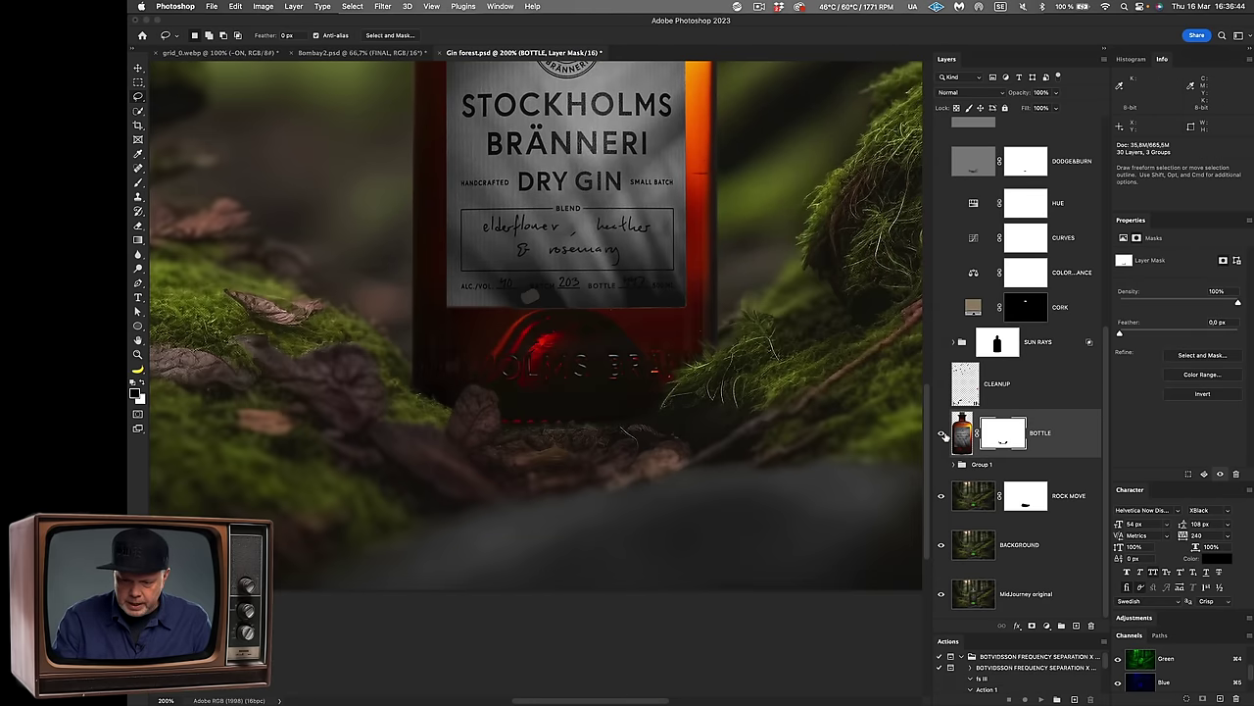
Step: Check the BOTTLE mask around the base, fit the image on screen, and turn on CLEANUP
{"action": "left_click", "coordinate": [1001, 432], "text": "alt"}
{"action": "left_click", "coordinate": [1002, 432], "text": "alt"}
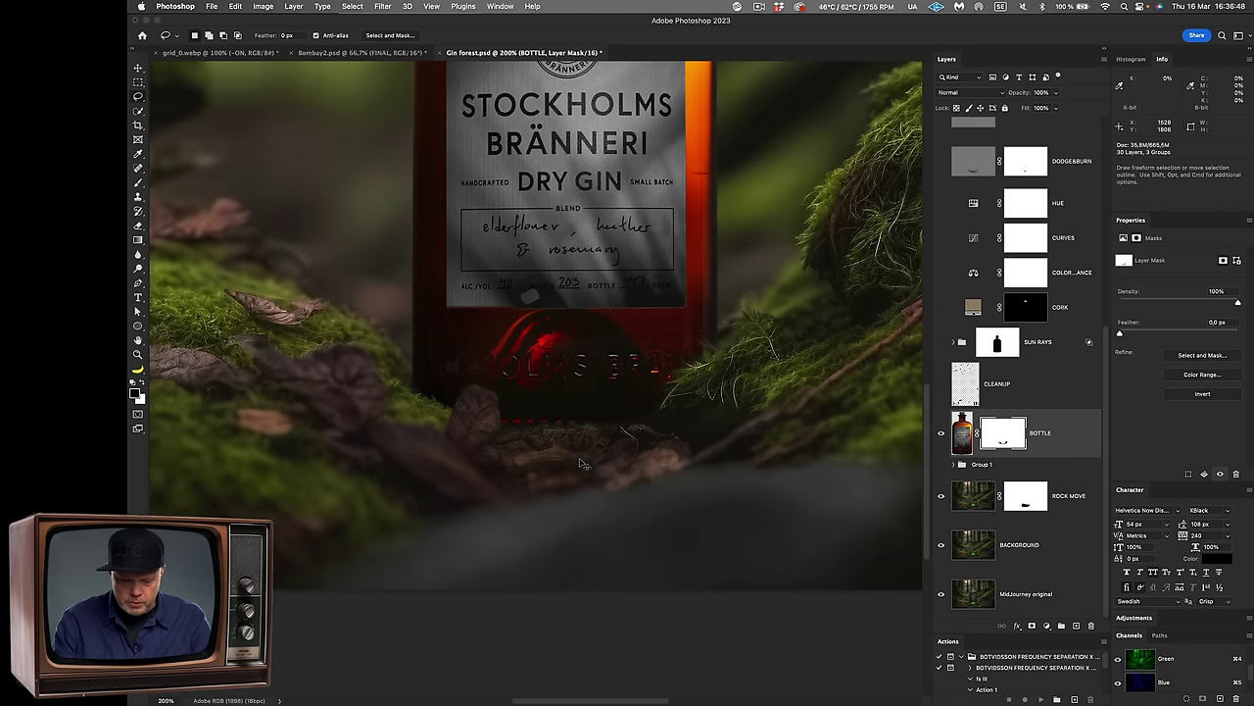
{"action": "key", "text": "super+1"}
{"action": "key", "text": "super+0"}
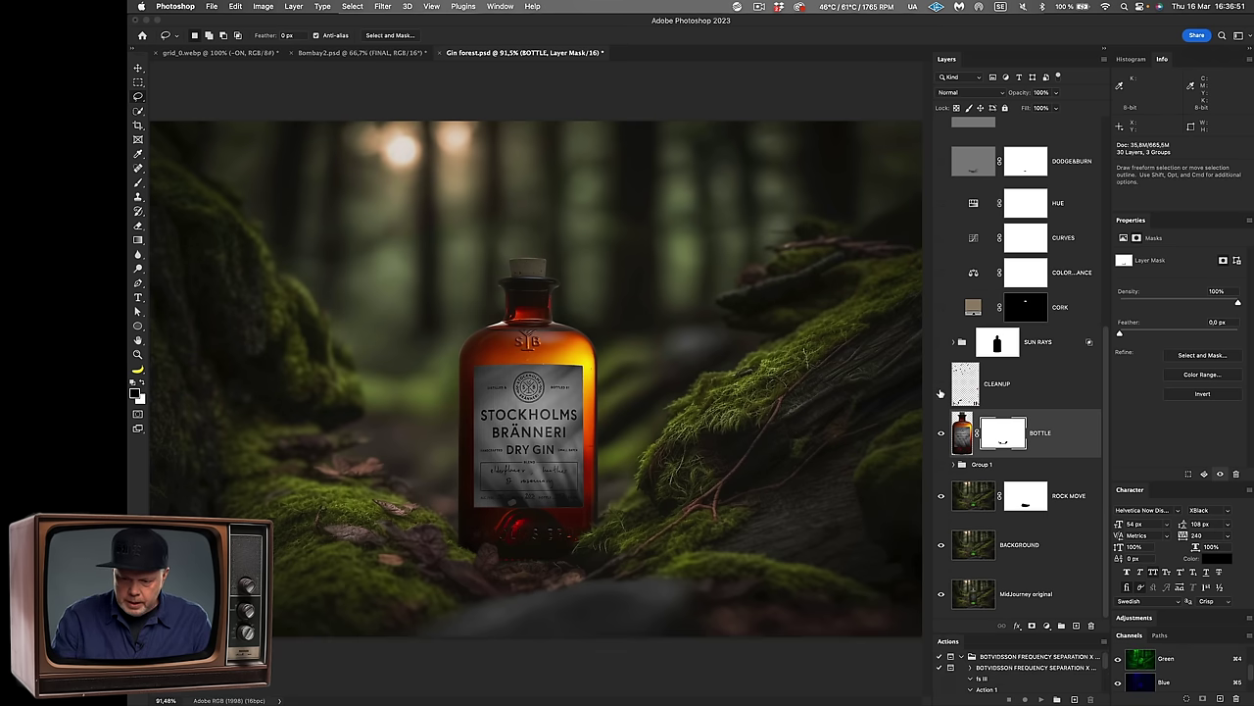
{"action": "left_click", "coordinate": [941, 383]}
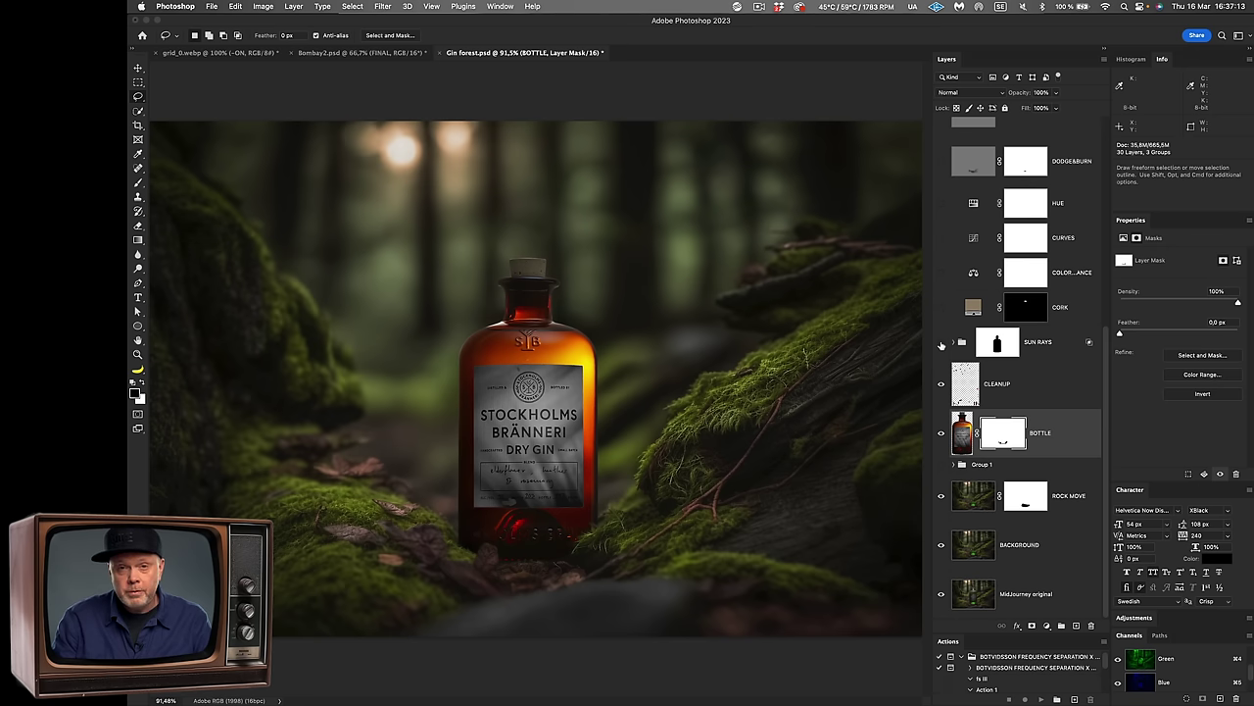
Step: Turn on SUN RAYS and compare its Layer 11 copy rays over the bottle on and off
{"action": "left_click", "coordinate": [941, 343]}
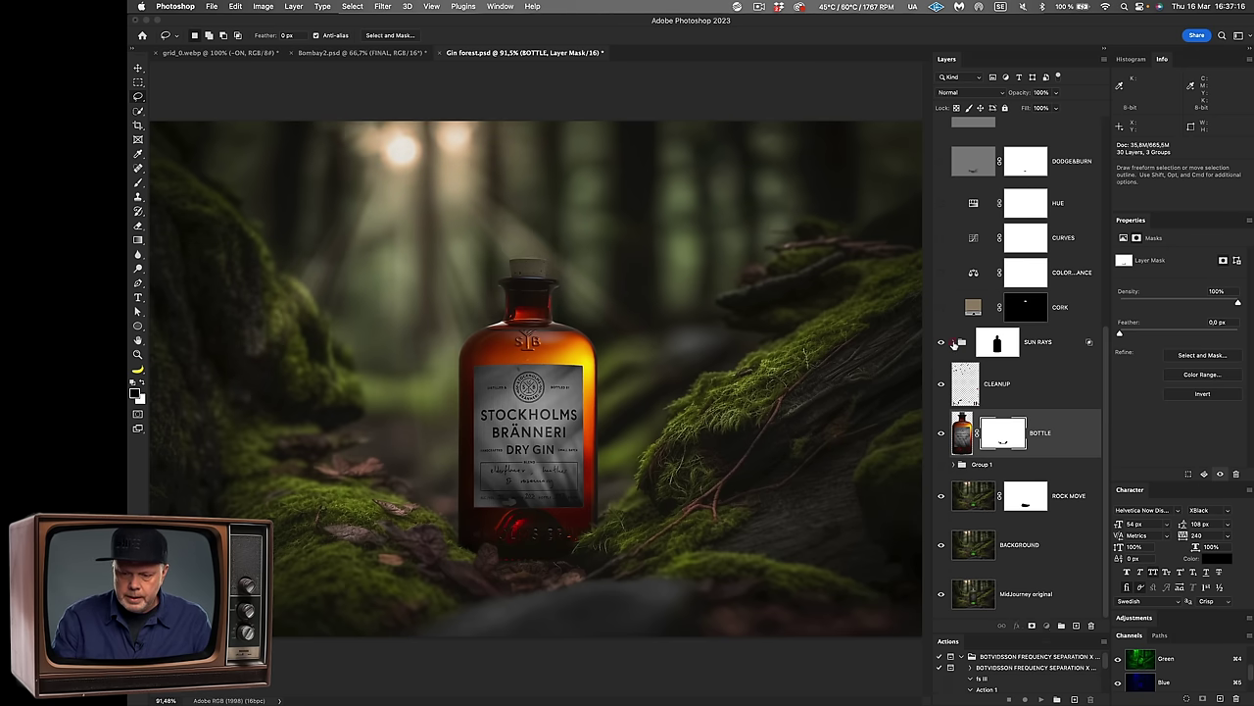
{"action": "left_click", "coordinate": [956, 342]}
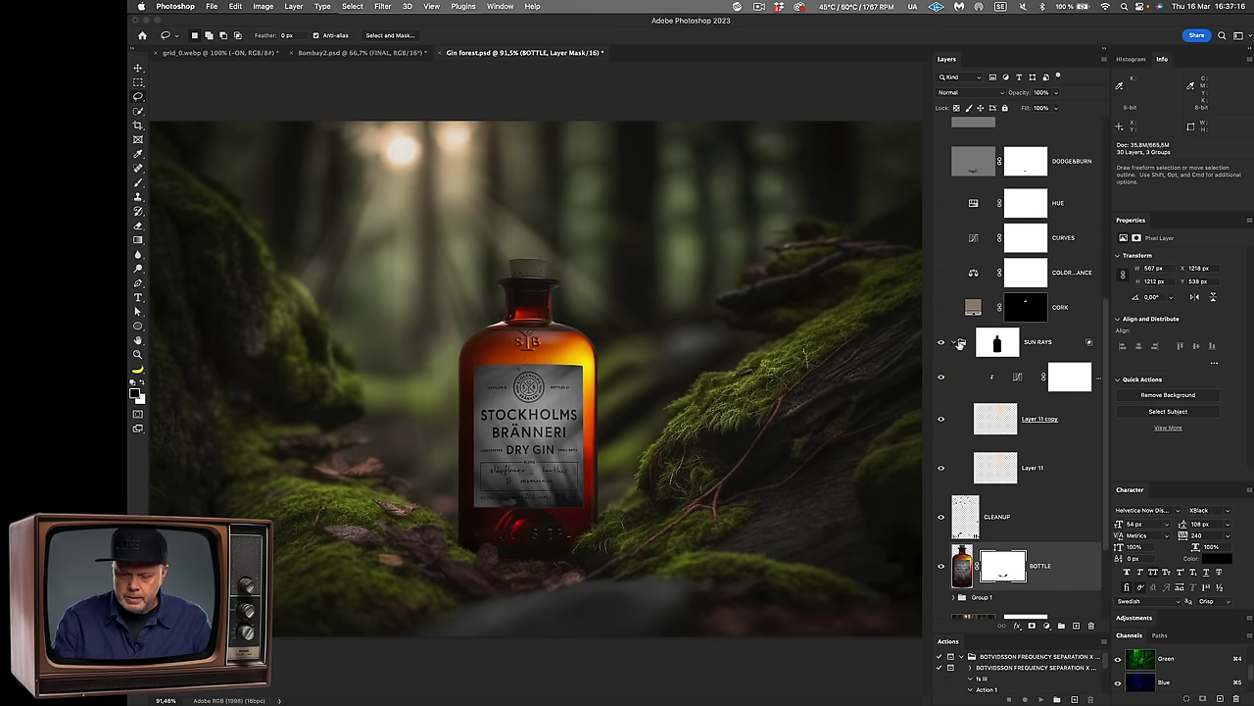
{"action": "left_click", "coordinate": [941, 420]}
{"action": "left_click", "coordinate": [941, 420]}
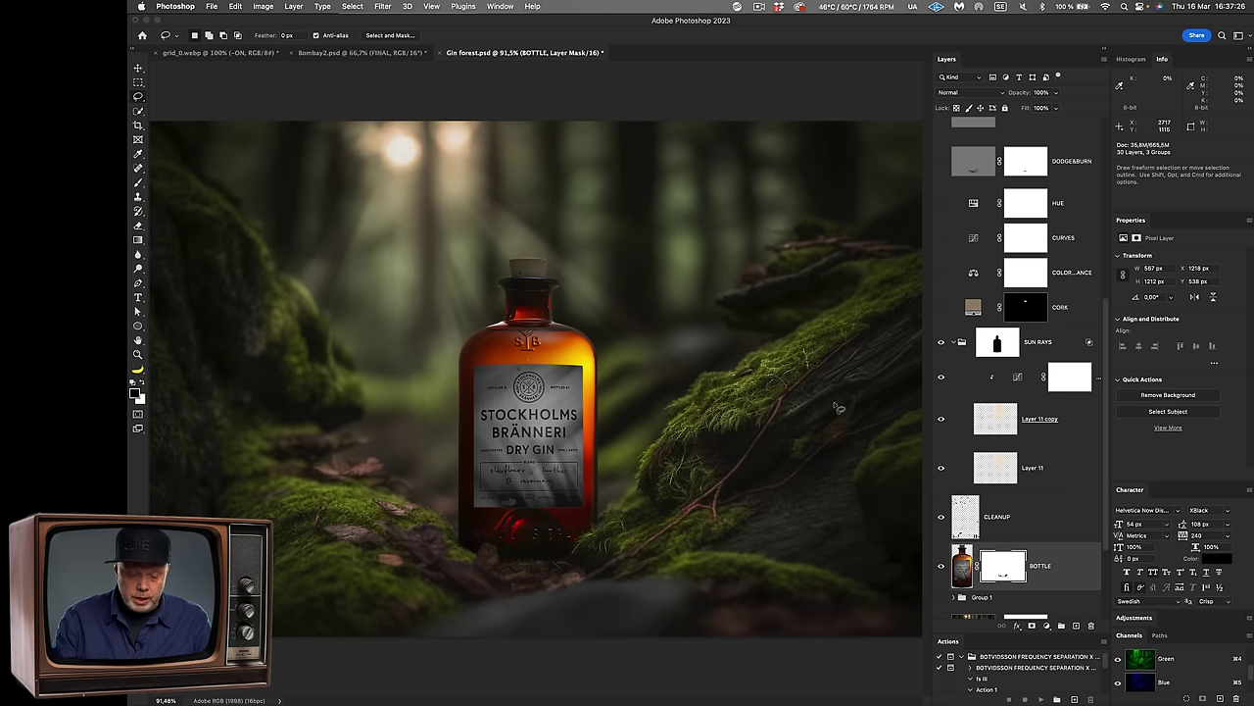
{"action": "left_click", "coordinate": [954, 342]}
Step: Switch to the Brush tool and turn on the COLOR BALANCE adjustment
{"action": "key", "text": "b"}
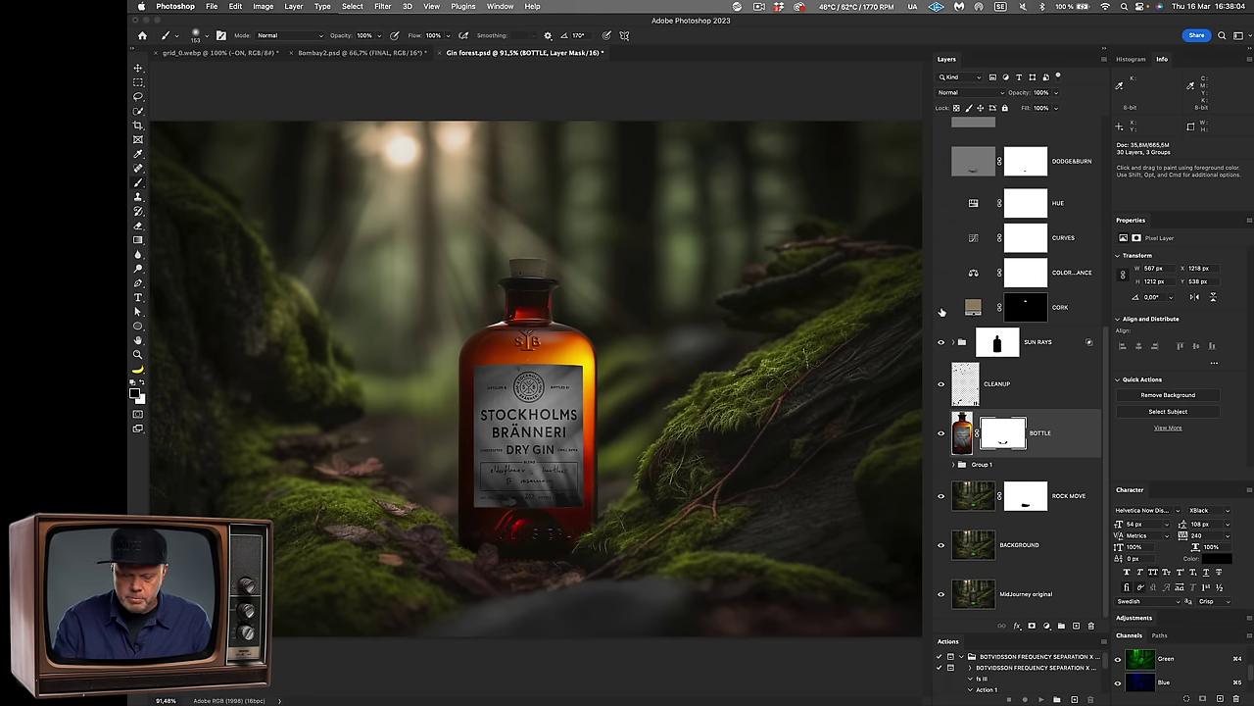
{"action": "scroll", "coordinate": [942, 311], "scroll_direction": "up", "scroll_amount": 3}
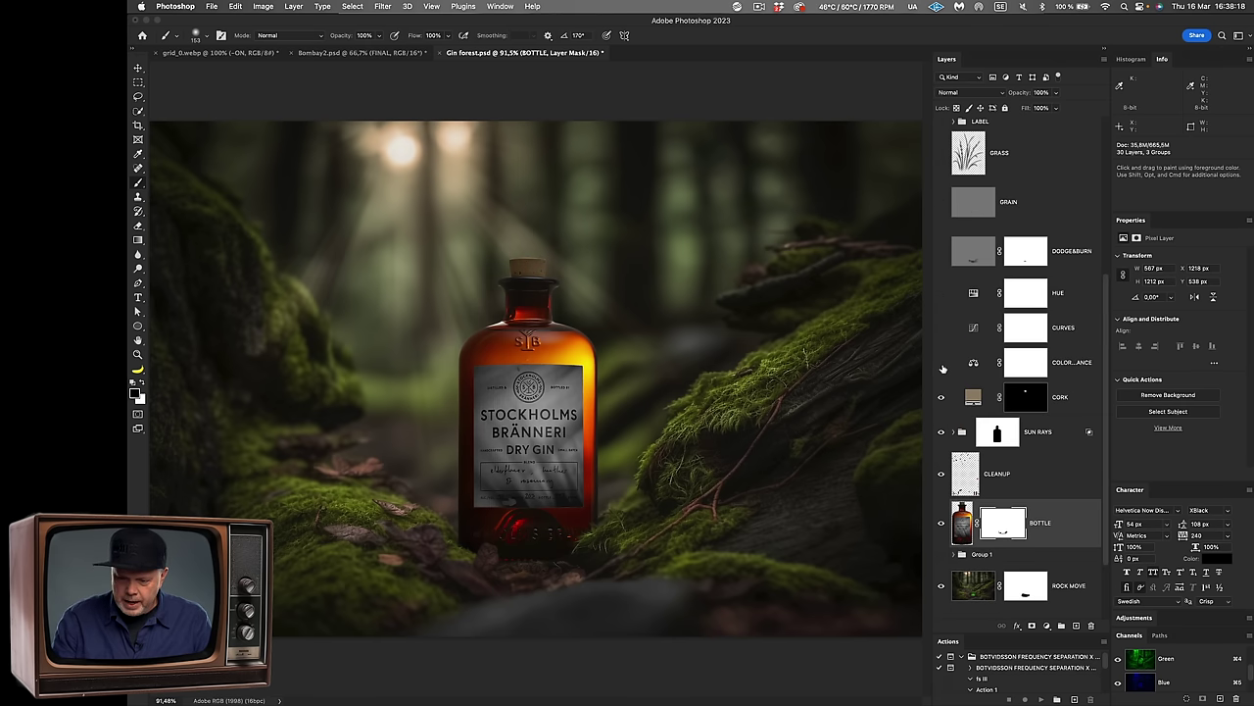
{"action": "left_click", "coordinate": [942, 362]}
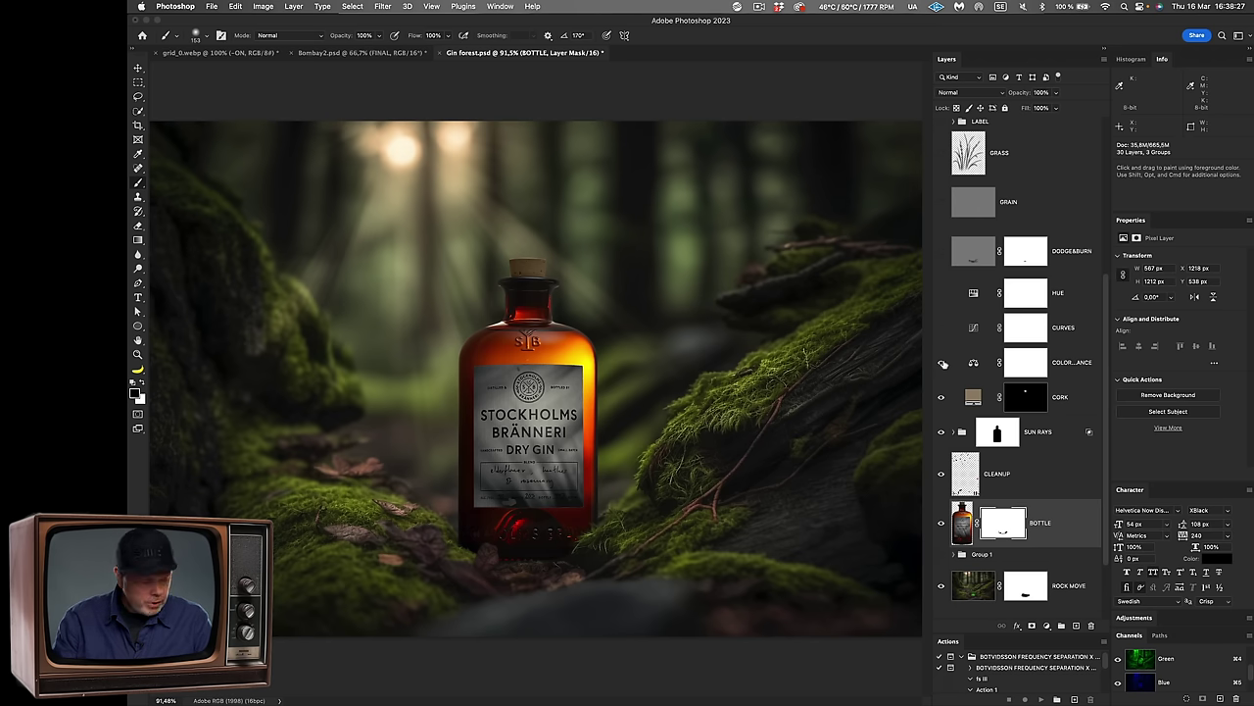
Step: Show the COLOR BALANCE adjustment's Shadows settings
{"action": "left_click", "coordinate": [1025, 362]}
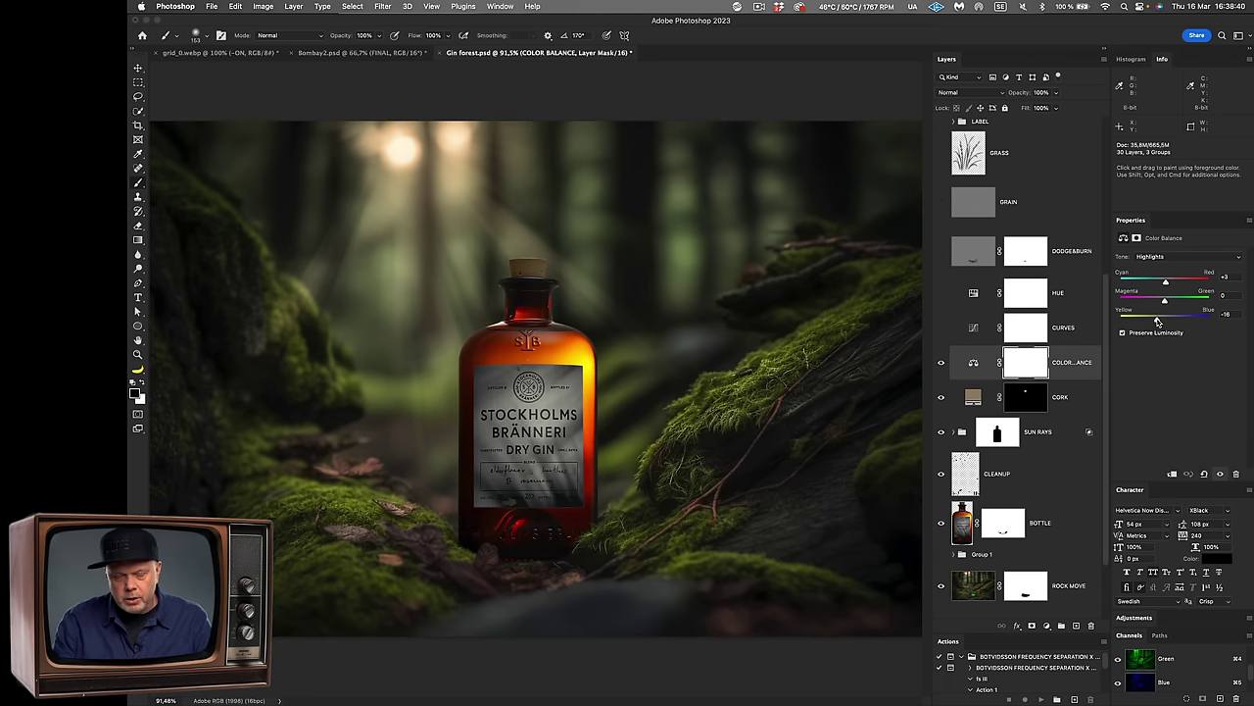
{"action": "left_click", "coordinate": [1164, 256]}
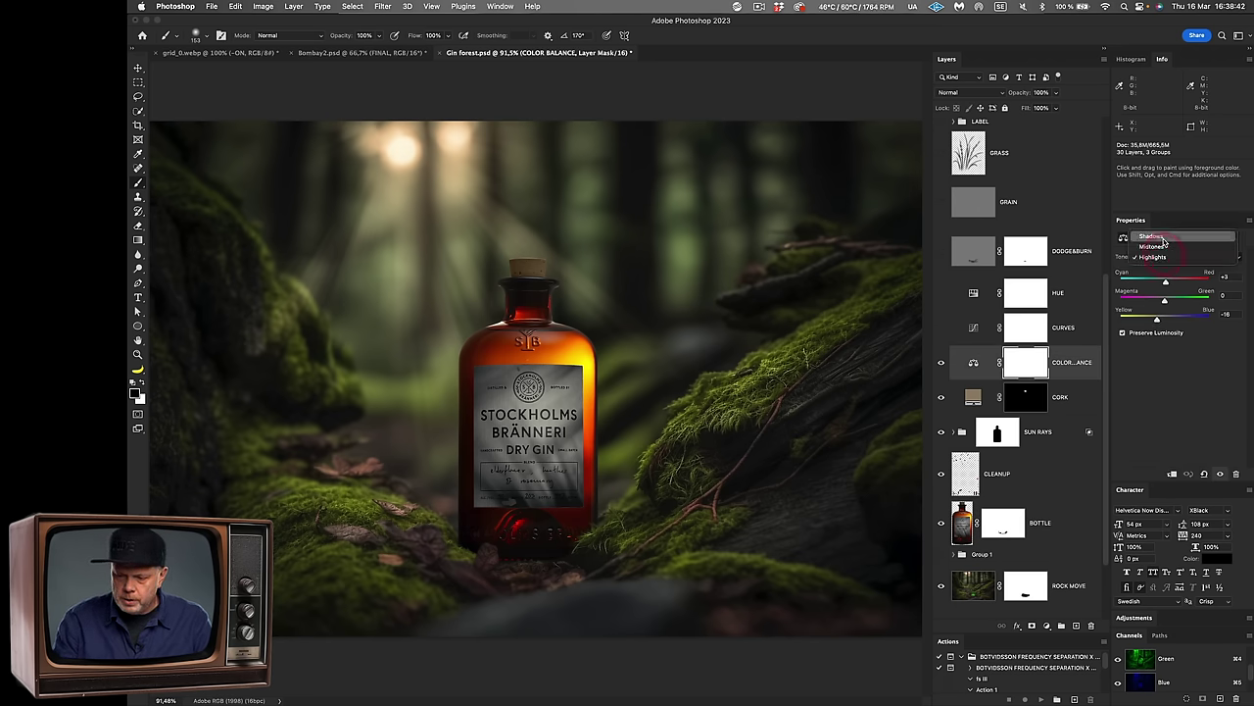
{"action": "left_click", "coordinate": [1161, 237]}
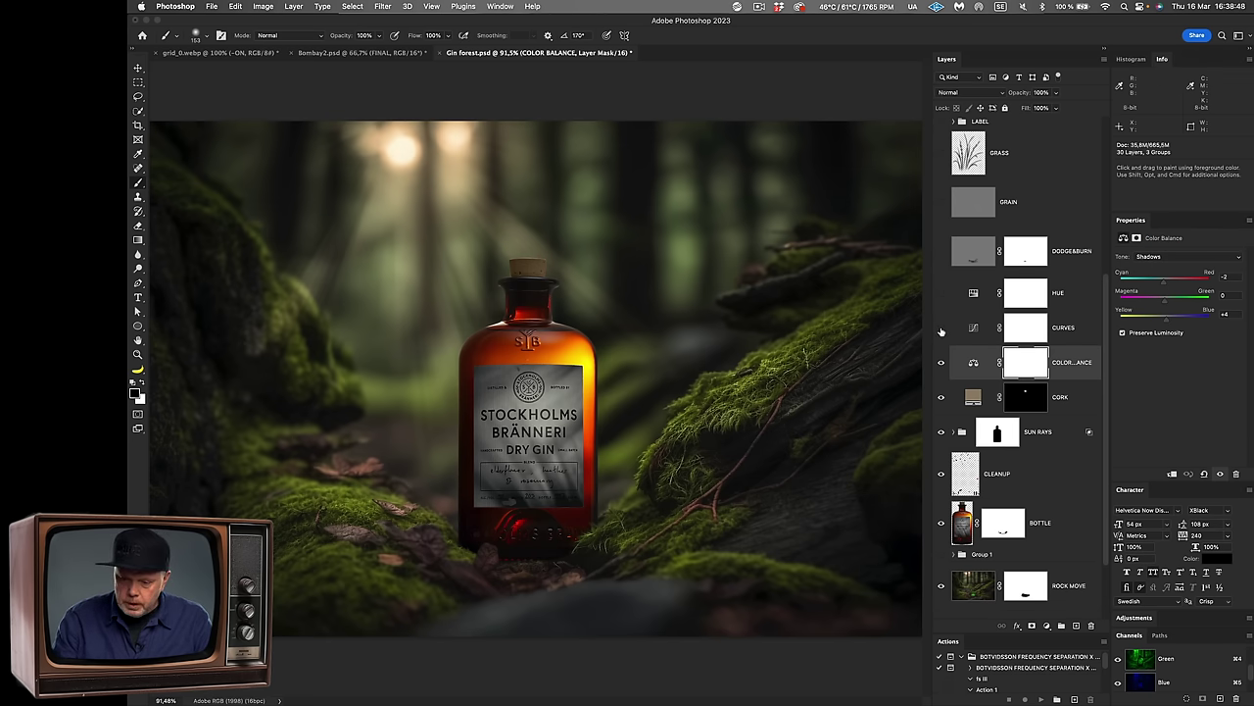
Step: In CURVES, drag the Blue channel's top point down to output 210
{"action": "left_click", "coordinate": [975, 330]}
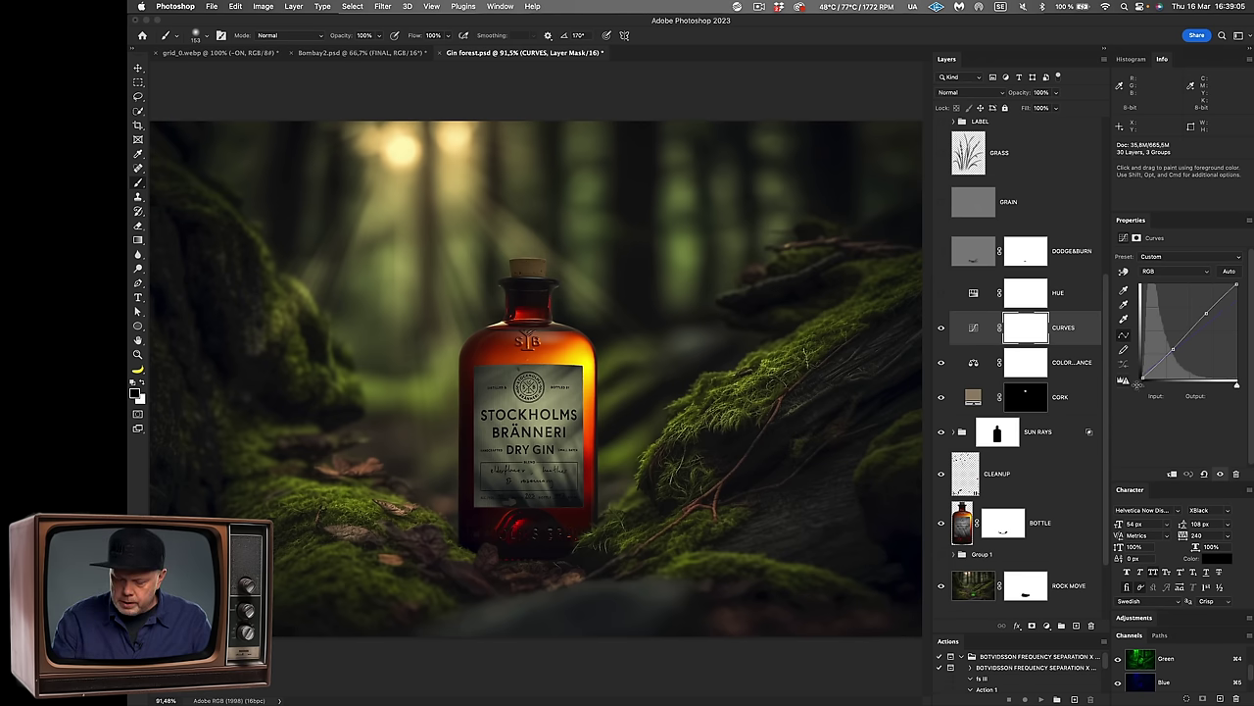
{"action": "left_click", "coordinate": [1197, 272]}
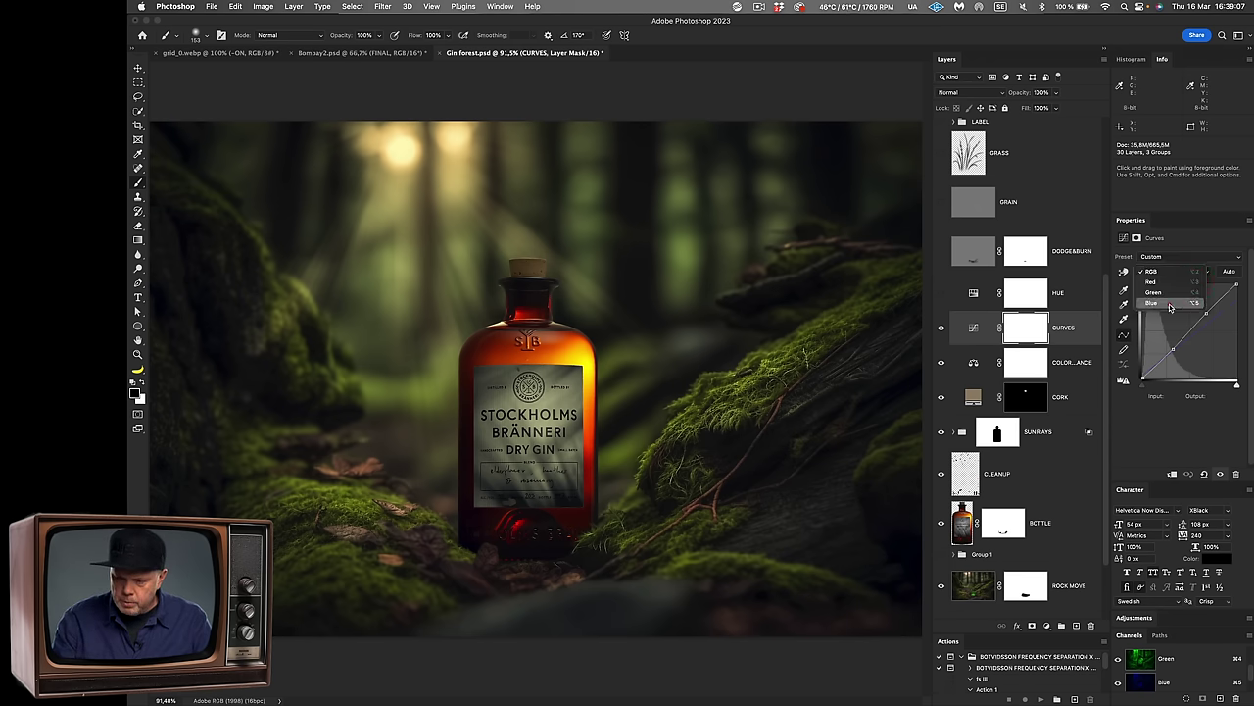
{"action": "left_click", "coordinate": [1185, 310]}
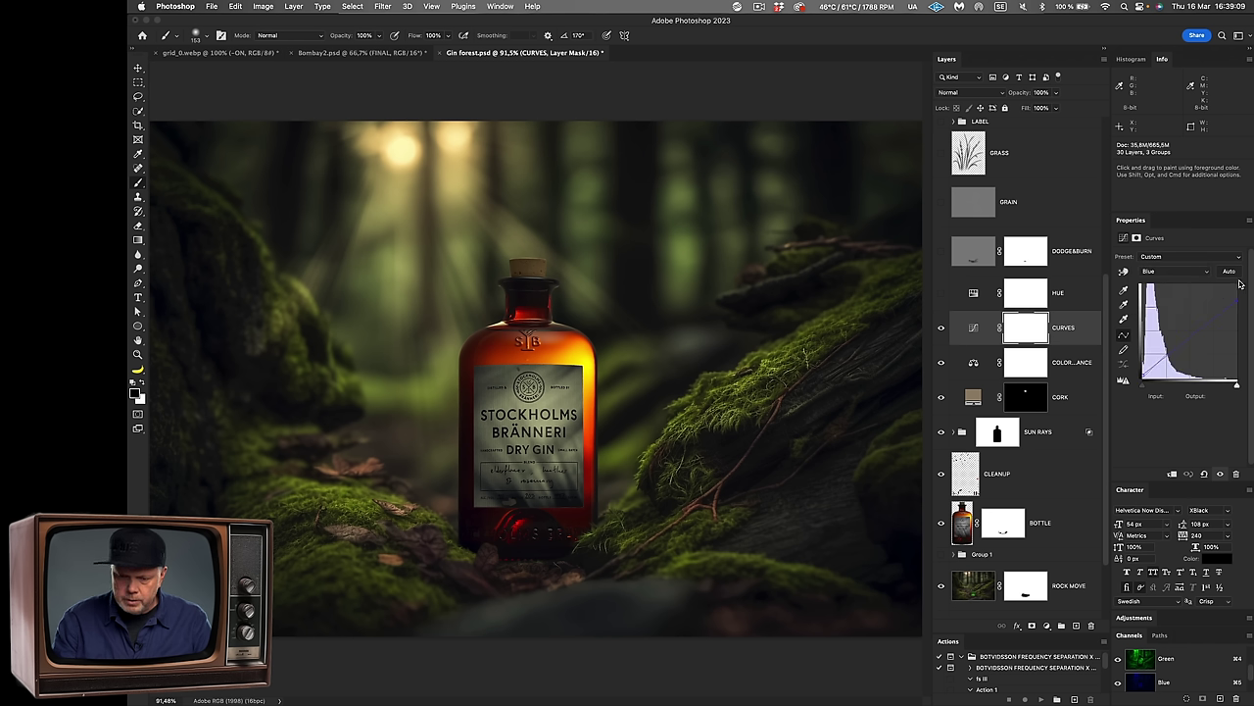
{"action": "left_click_drag", "start_coordinate": [1237, 304], "coordinate": [1244, 268]}
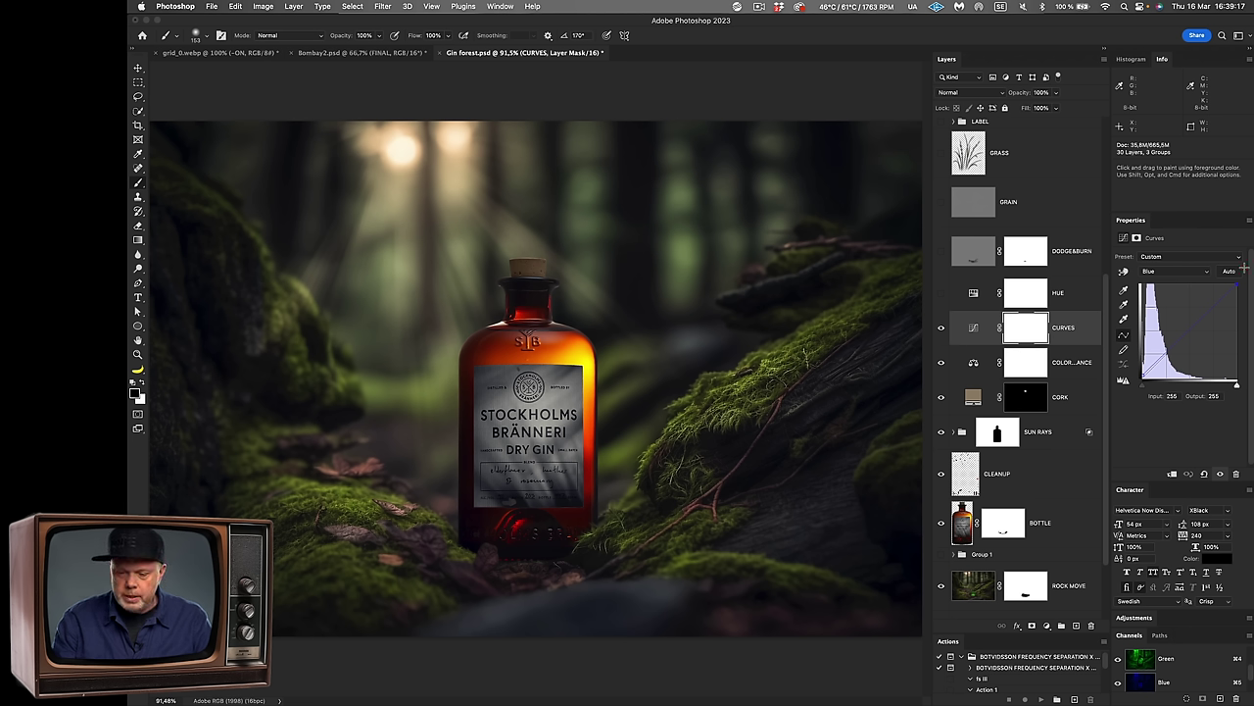
{"action": "left_click_drag", "start_coordinate": [1245, 296], "coordinate": [1246, 306]}
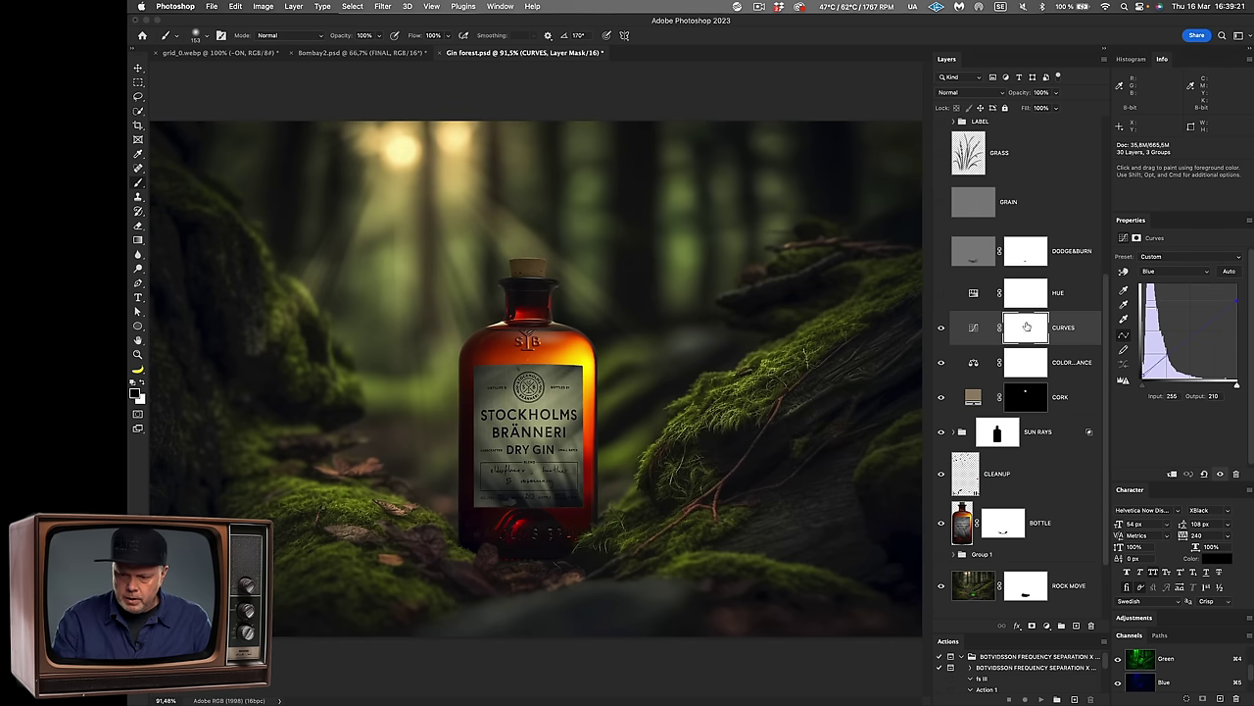
Step: Show the Yellows range settings of the HUE adjustment
{"action": "left_click", "coordinate": [992, 306]}
{"action": "left_click", "coordinate": [1172, 271]}
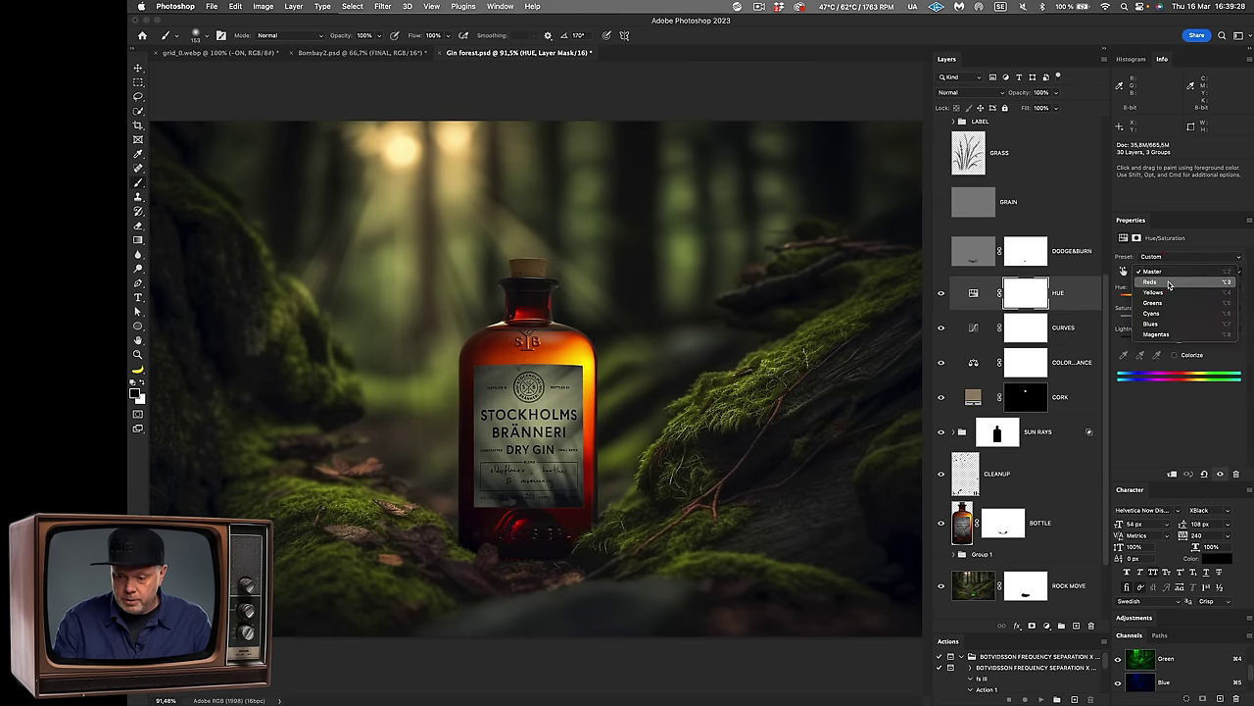
{"action": "left_click", "coordinate": [1170, 293]}
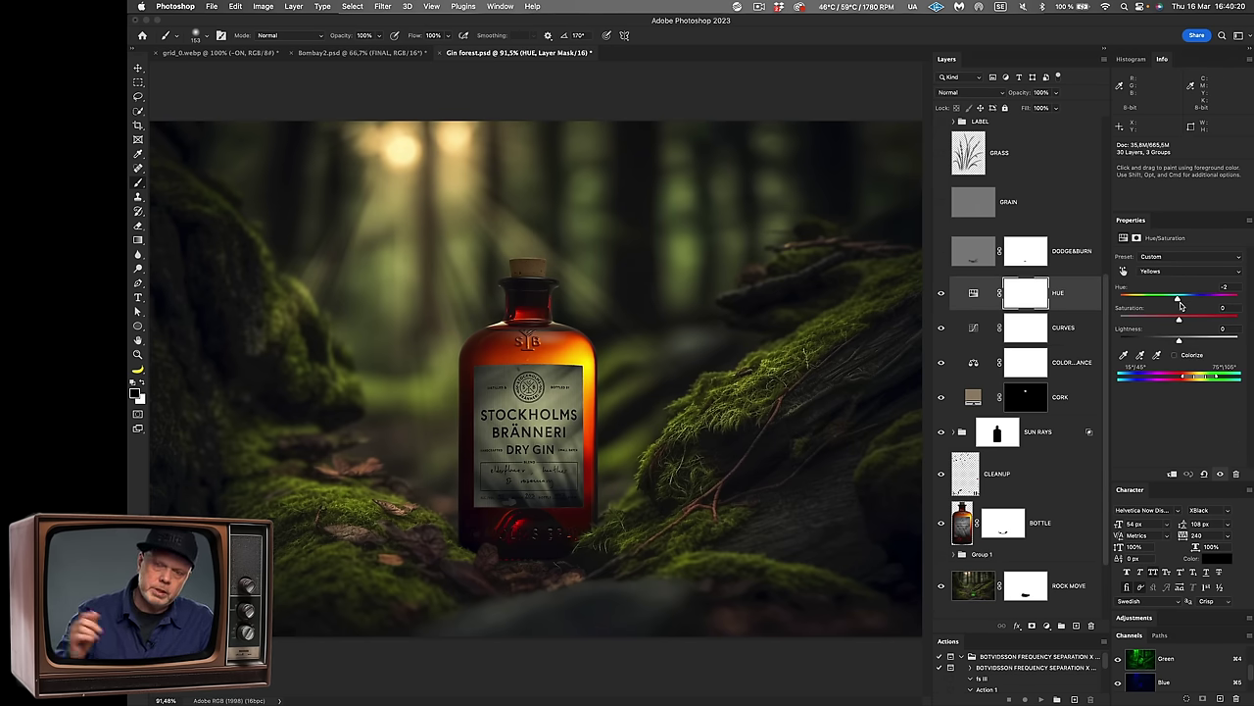
Step: Compare DODGE&BURN on and off, then enable GRAIN and GRASS and expand LABEL
{"action": "left_click", "coordinate": [941, 251]}
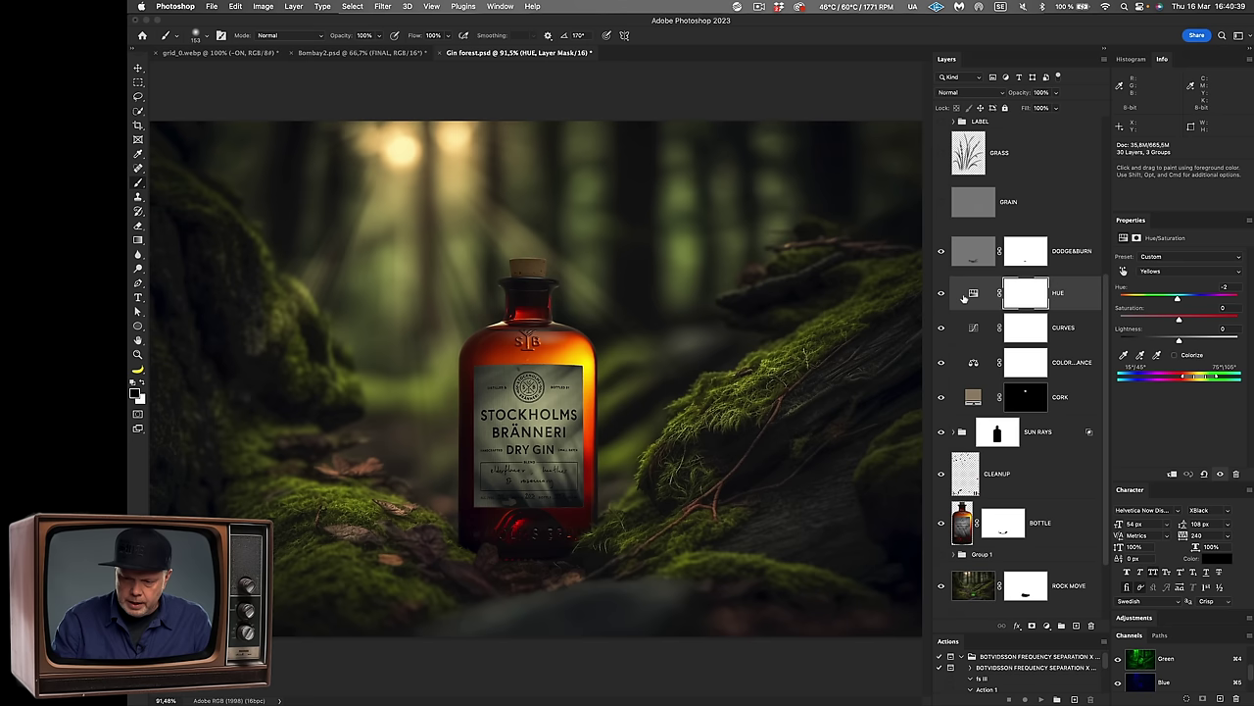
{"action": "left_click", "coordinate": [942, 252]}
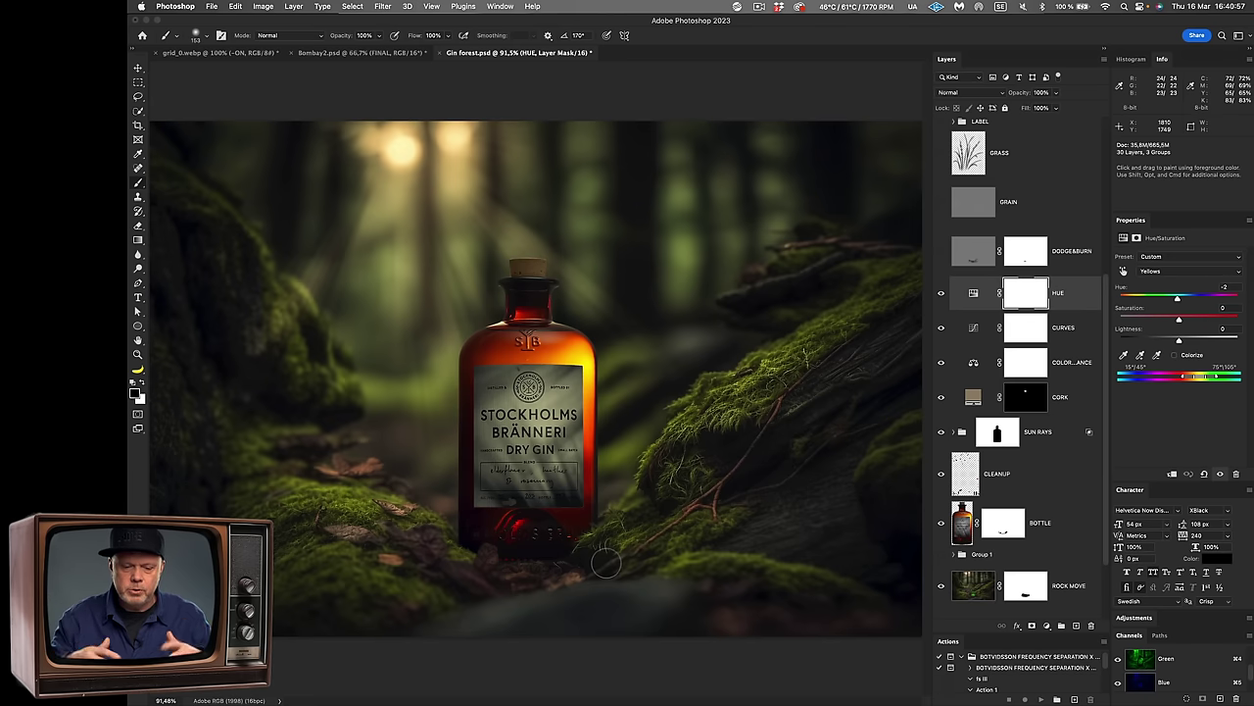
{"action": "left_click", "coordinate": [941, 251]}
{"action": "scroll", "coordinate": [960, 323], "scroll_direction": "up", "scroll_amount": 5}
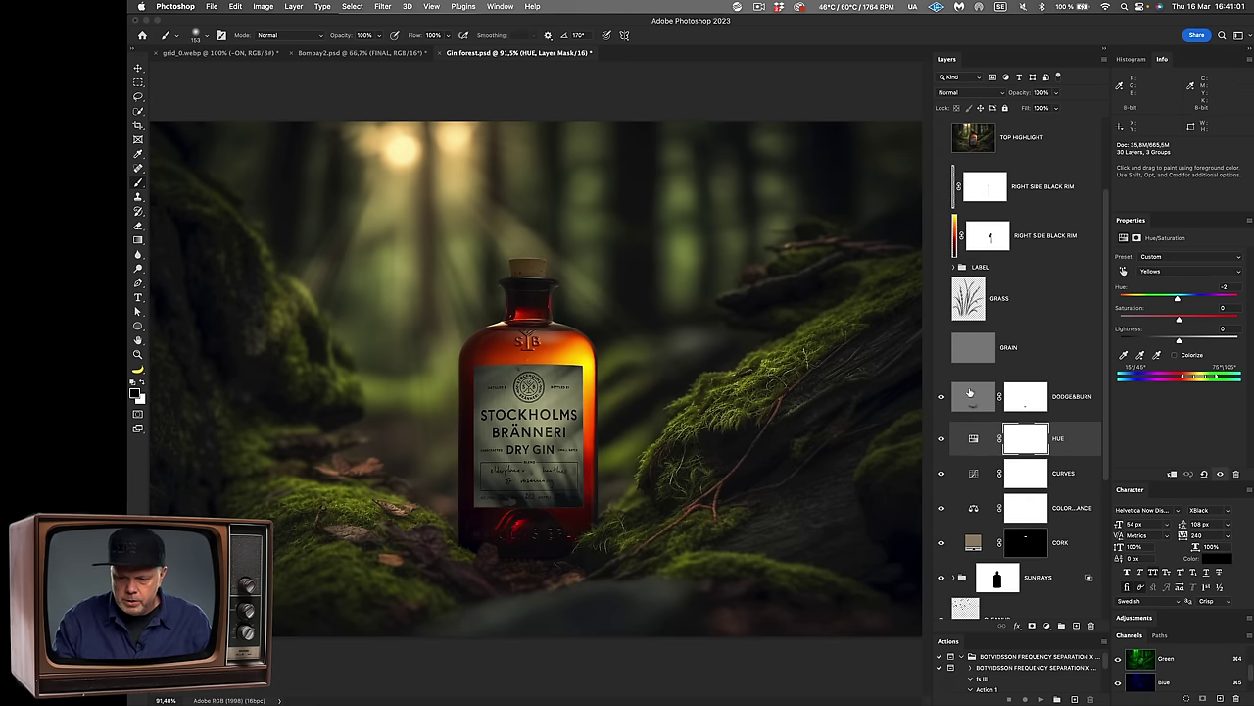
{"action": "left_click", "coordinate": [941, 350]}
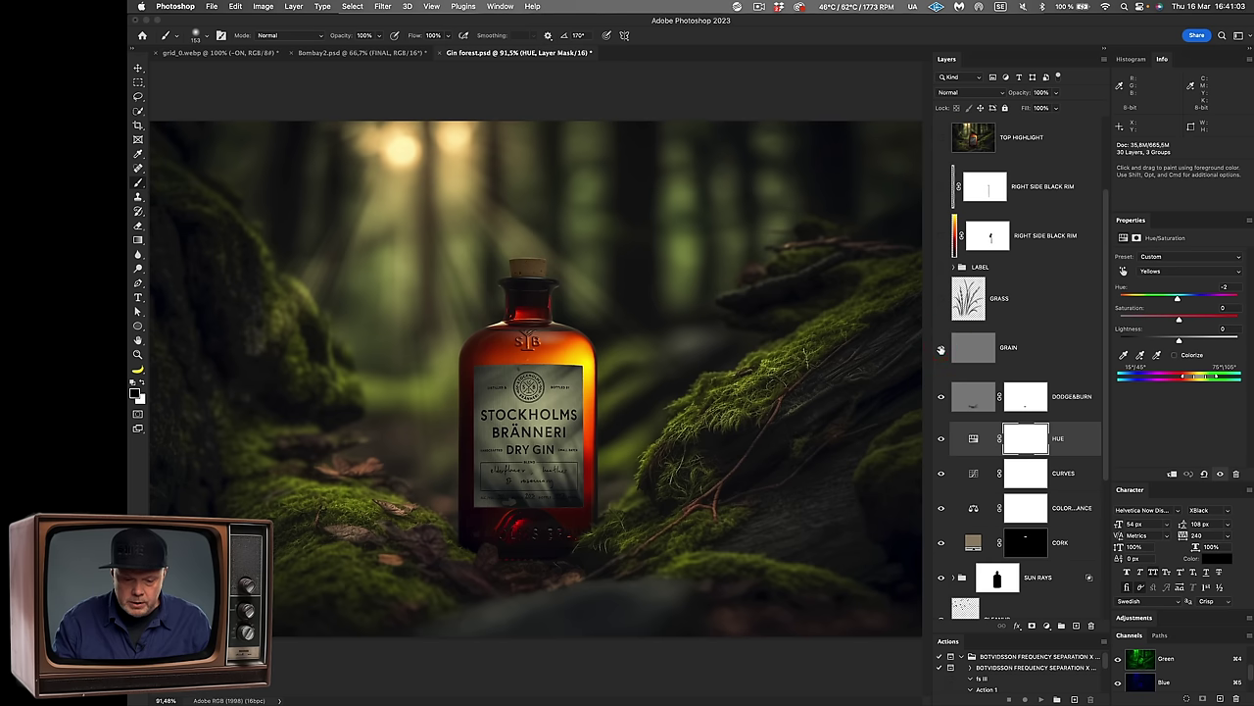
{"action": "left_click", "coordinate": [943, 305]}
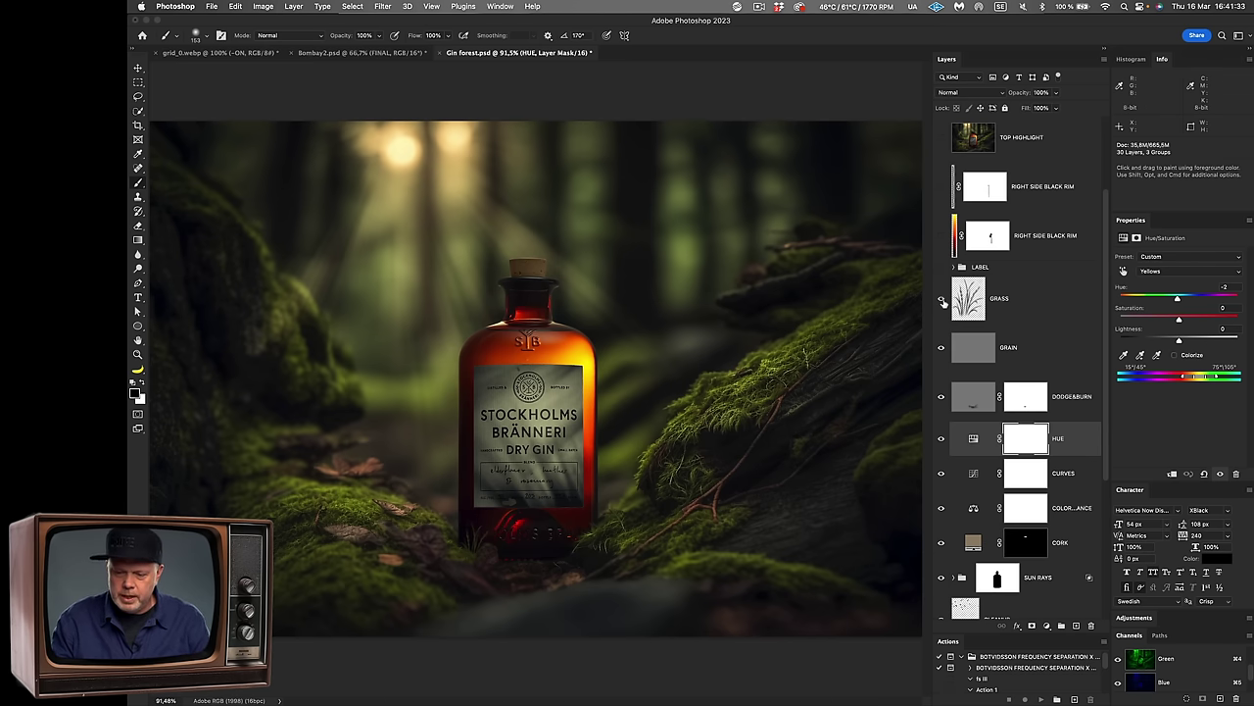
{"action": "left_click", "coordinate": [945, 272]}
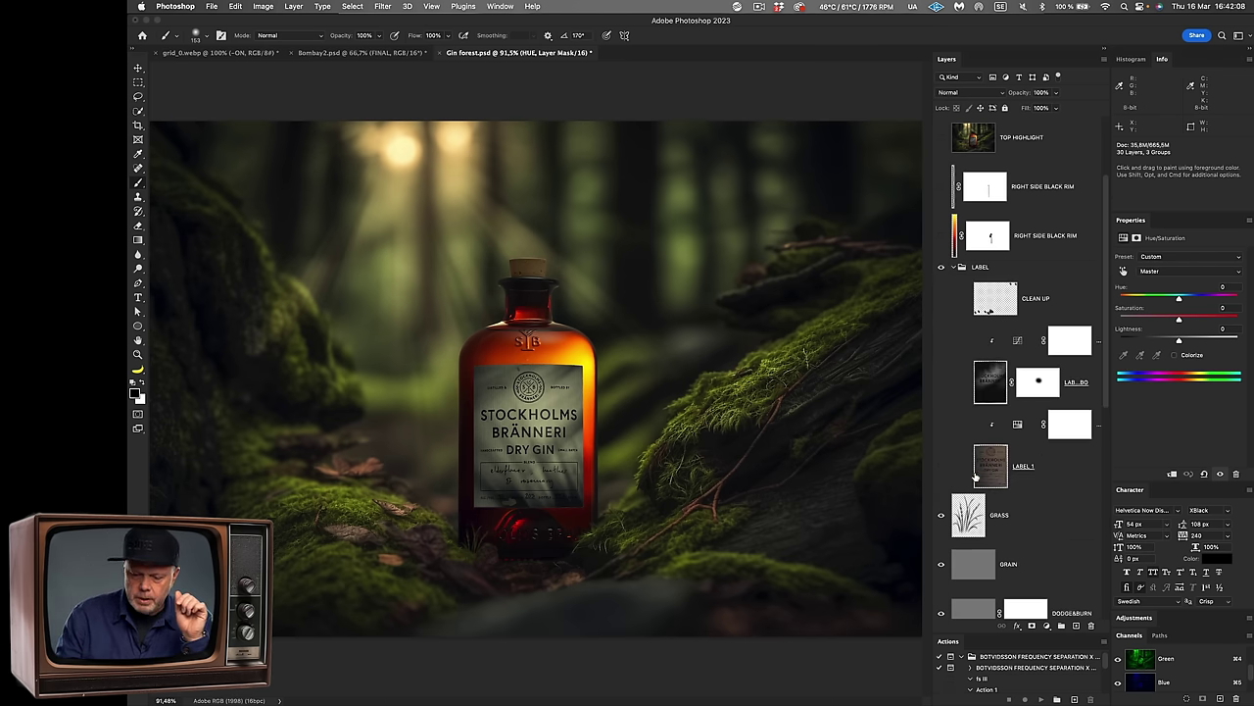
Step: Turn on LABEL 1, Hue/Saturation 2, the LAB...BO overlay and Curves 2, checking their settings
{"action": "left_click", "coordinate": [942, 469]}
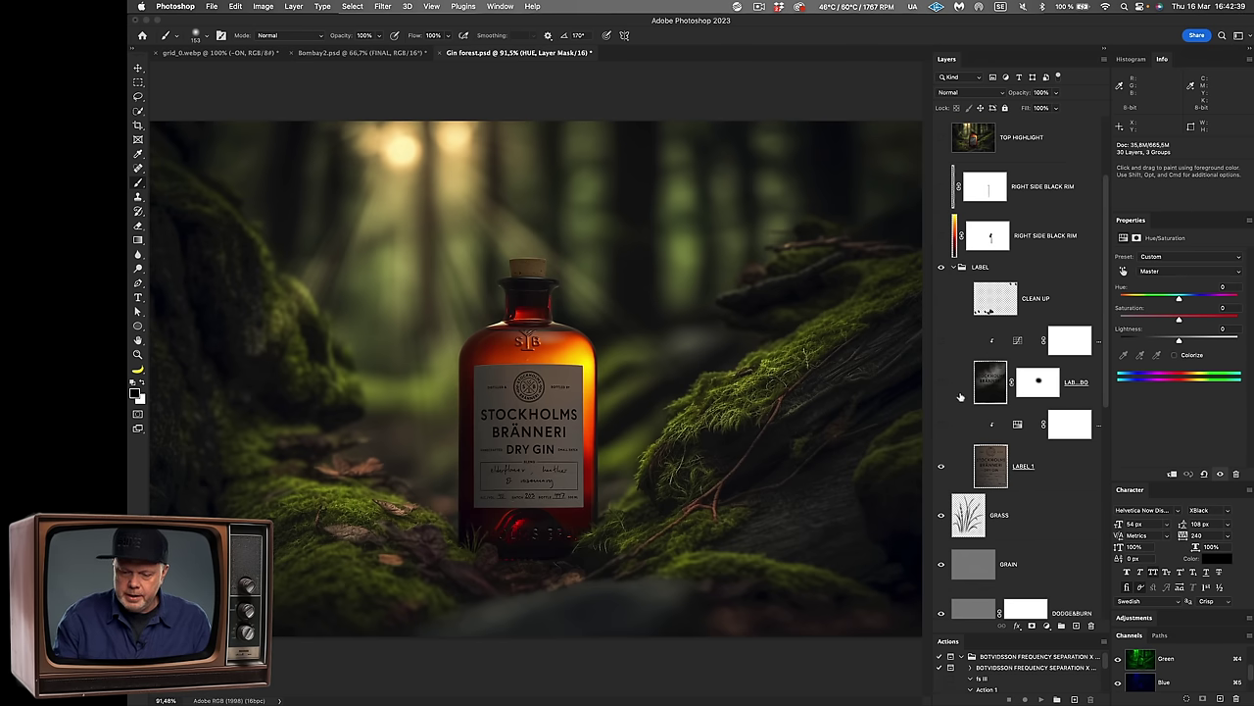
{"action": "left_click", "coordinate": [942, 428]}
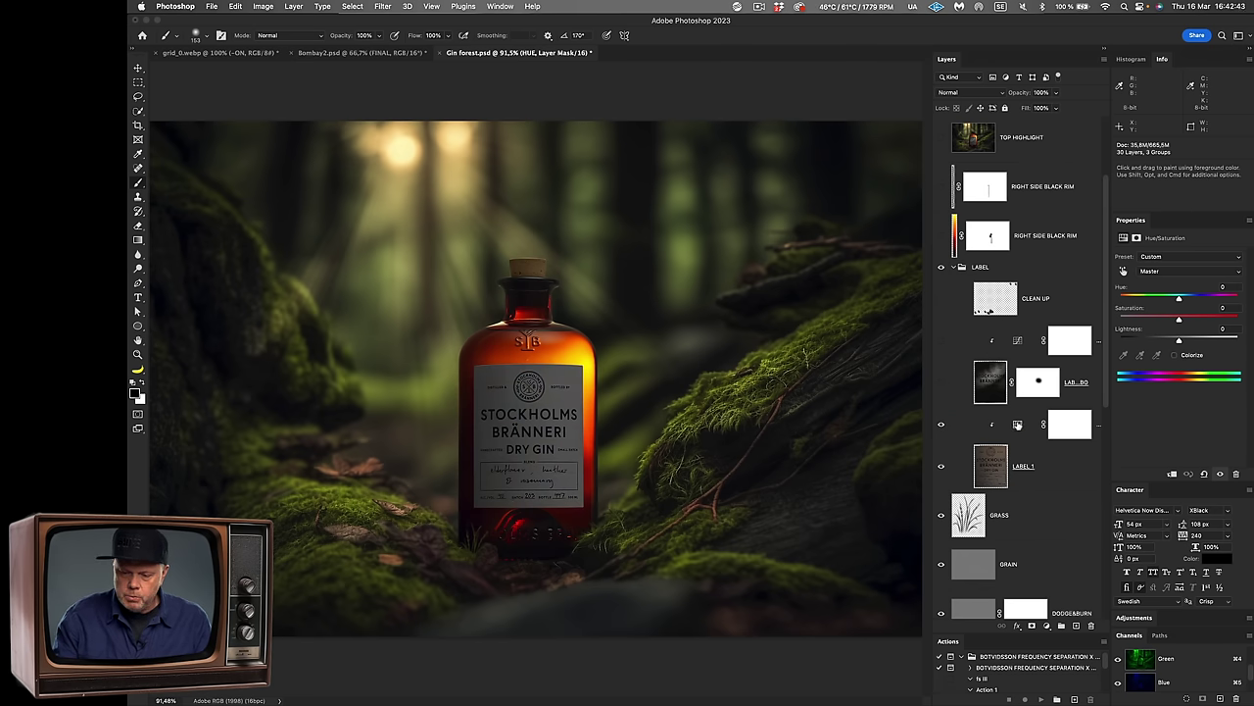
{"action": "left_click", "coordinate": [1016, 424]}
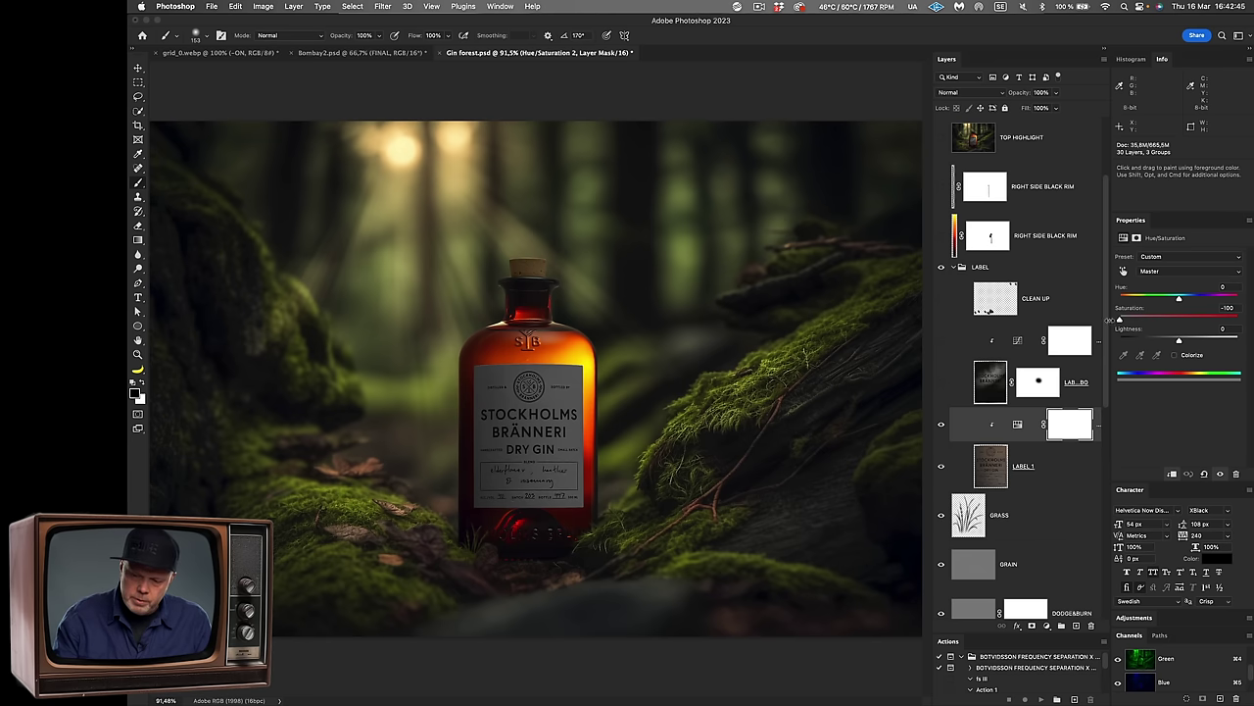
{"action": "left_click", "coordinate": [942, 386]}
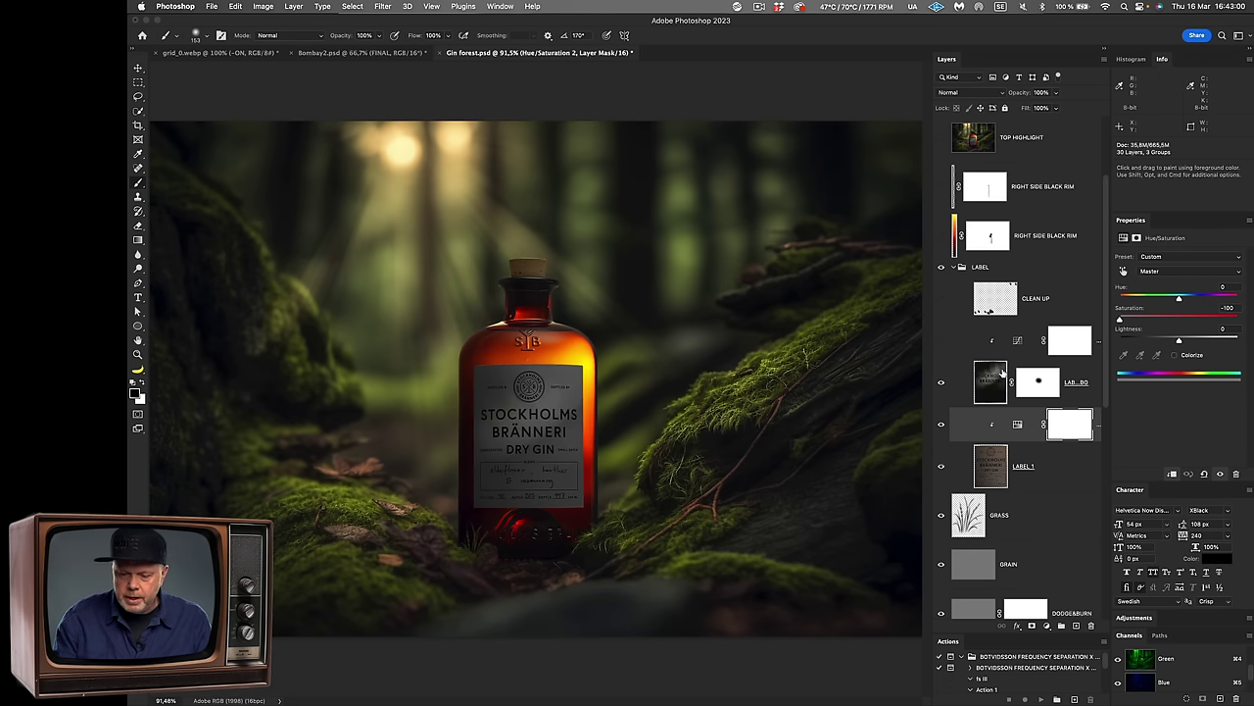
{"action": "left_click", "coordinate": [1017, 340]}
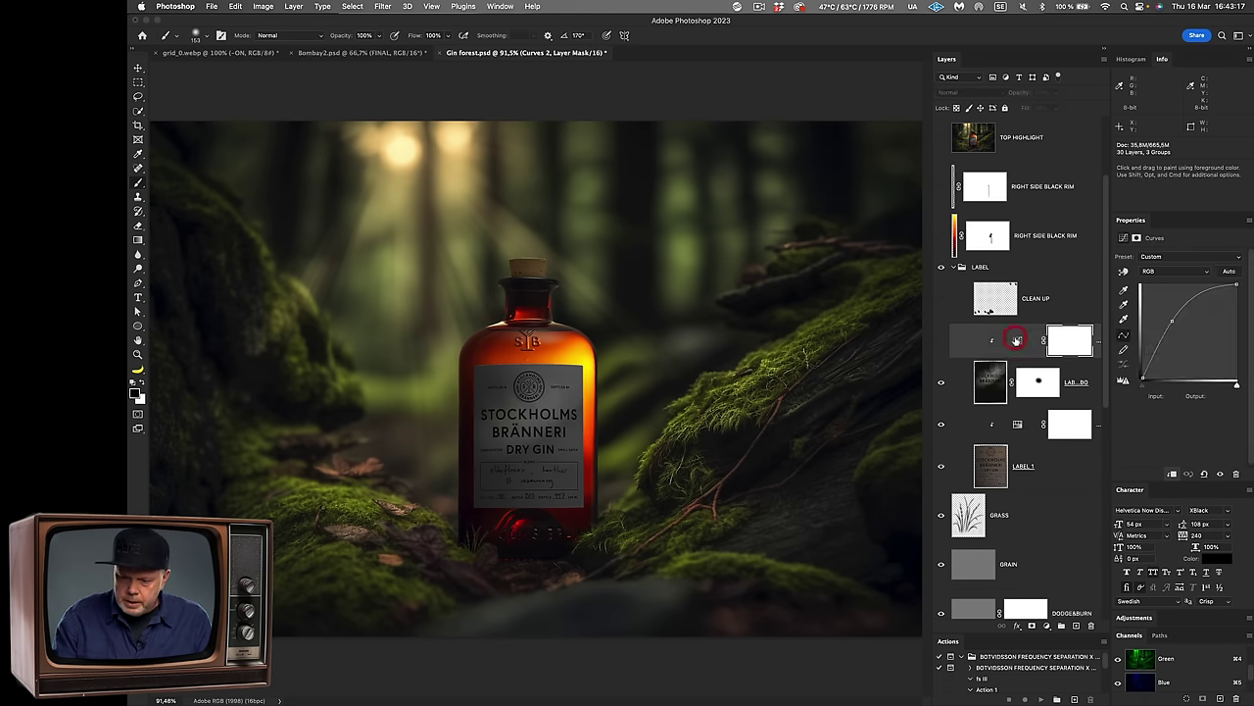
{"action": "left_click", "coordinate": [941, 341]}
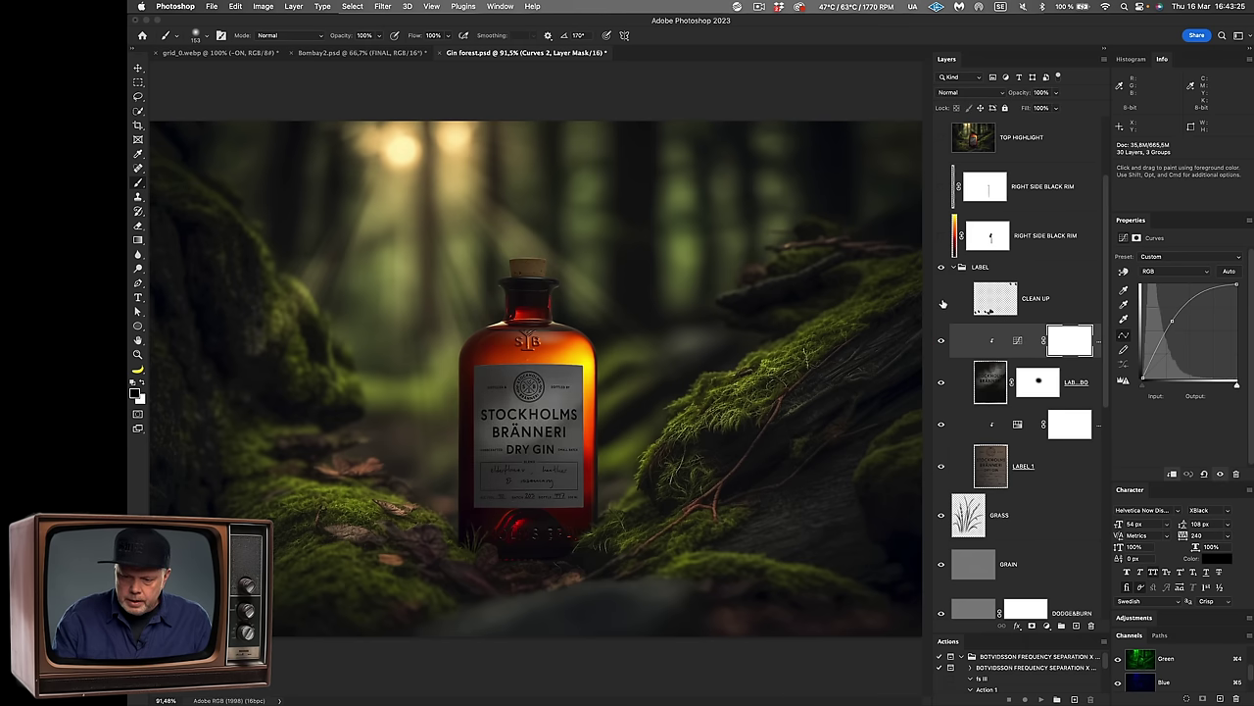
Step: Collapse the LABEL group and compare the RIGHT SIDE BLACK RIM layer off and on
{"action": "left_click", "coordinate": [951, 266]}
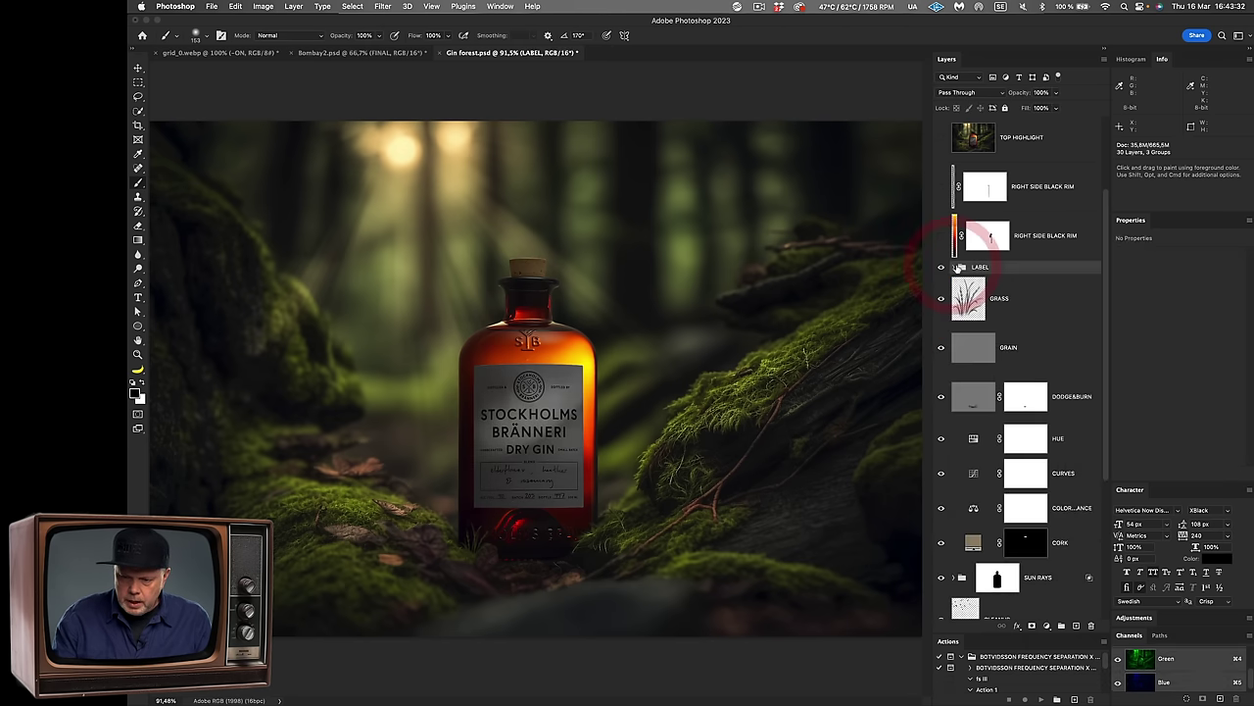
{"action": "scroll", "coordinate": [993, 267], "scroll_direction": "up", "scroll_amount": 3}
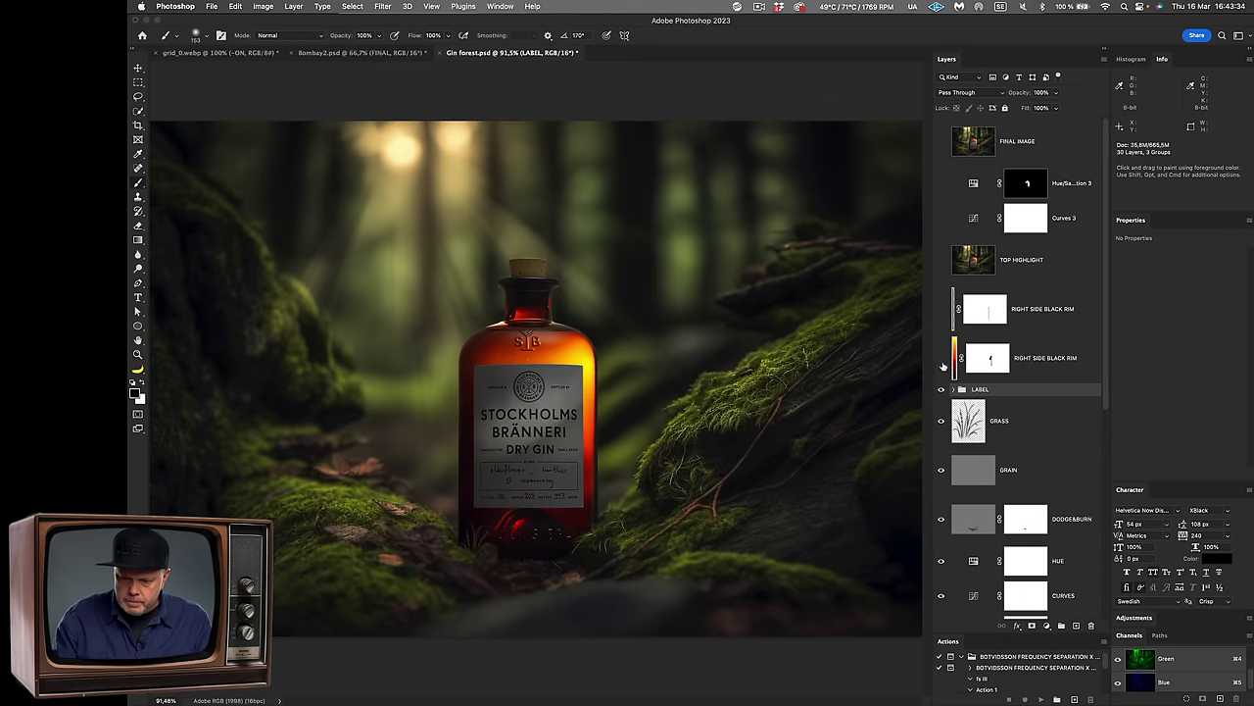
{"action": "left_click", "coordinate": [942, 360]}
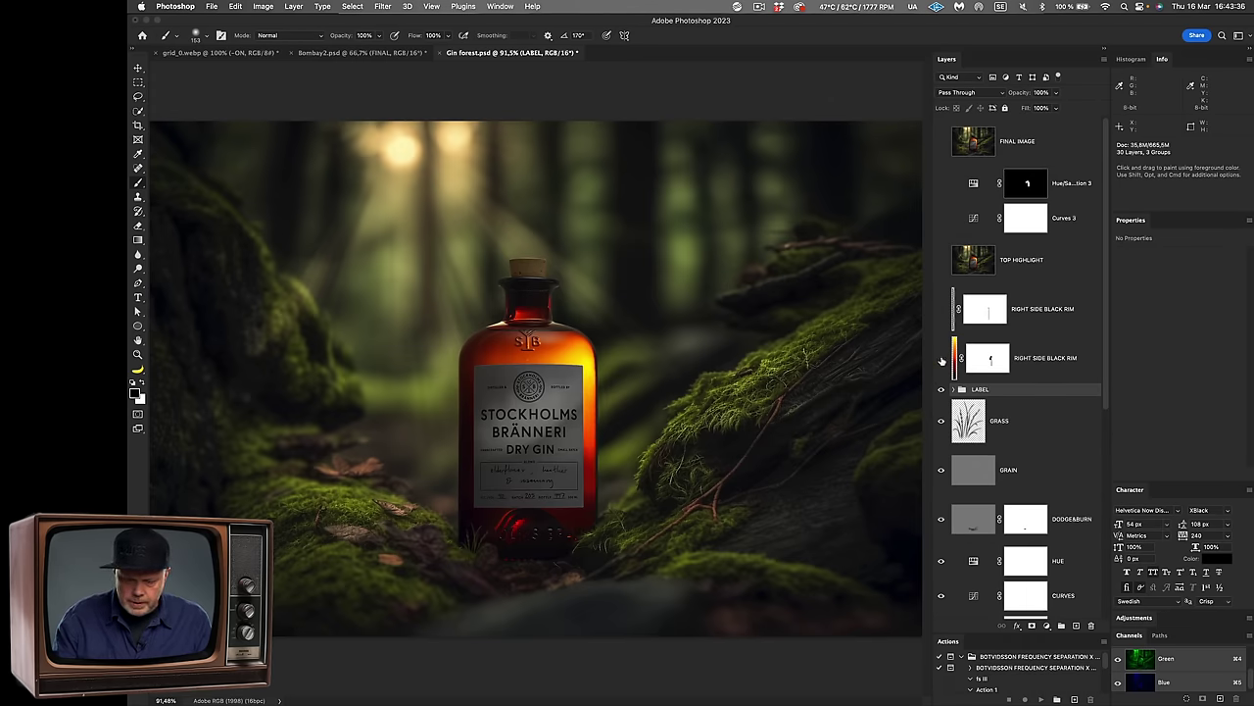
{"action": "left_click", "coordinate": [941, 361]}
Step: Zoom in on the bottle label, fit the image back, and turn on TOP HIGHLIGHT
{"action": "key", "text": "super+plus"}
{"action": "key", "text": "super+plus"}
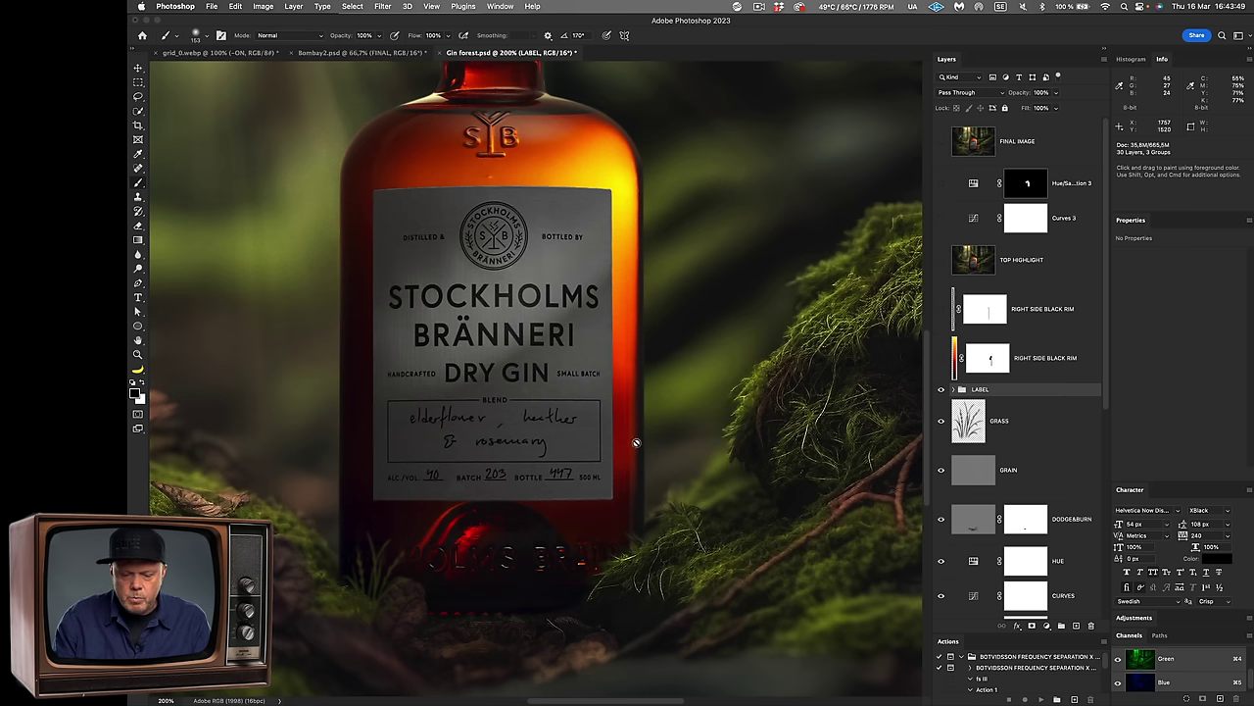
{"action": "key", "text": "super+plus"}
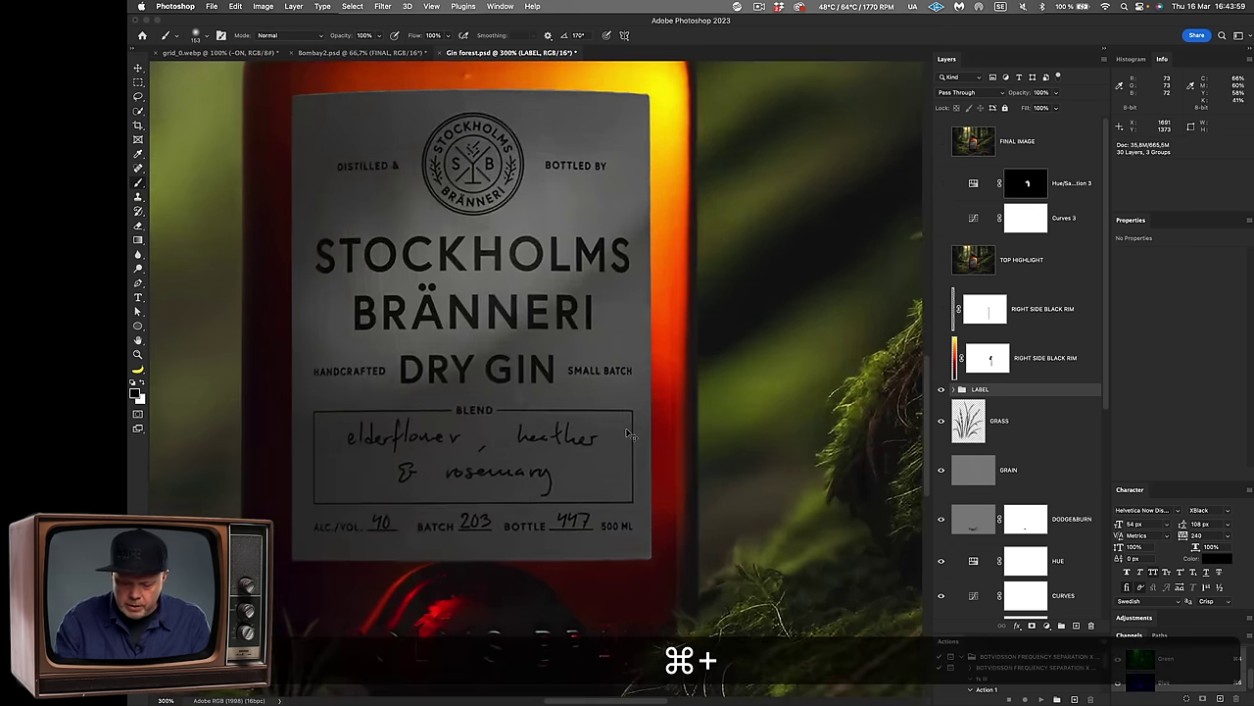
{"action": "key", "text": "super+minus"}
{"action": "key", "text": "super+minus"}
{"action": "key", "text": "super+minus"}
{"action": "key", "text": "super+minus"}
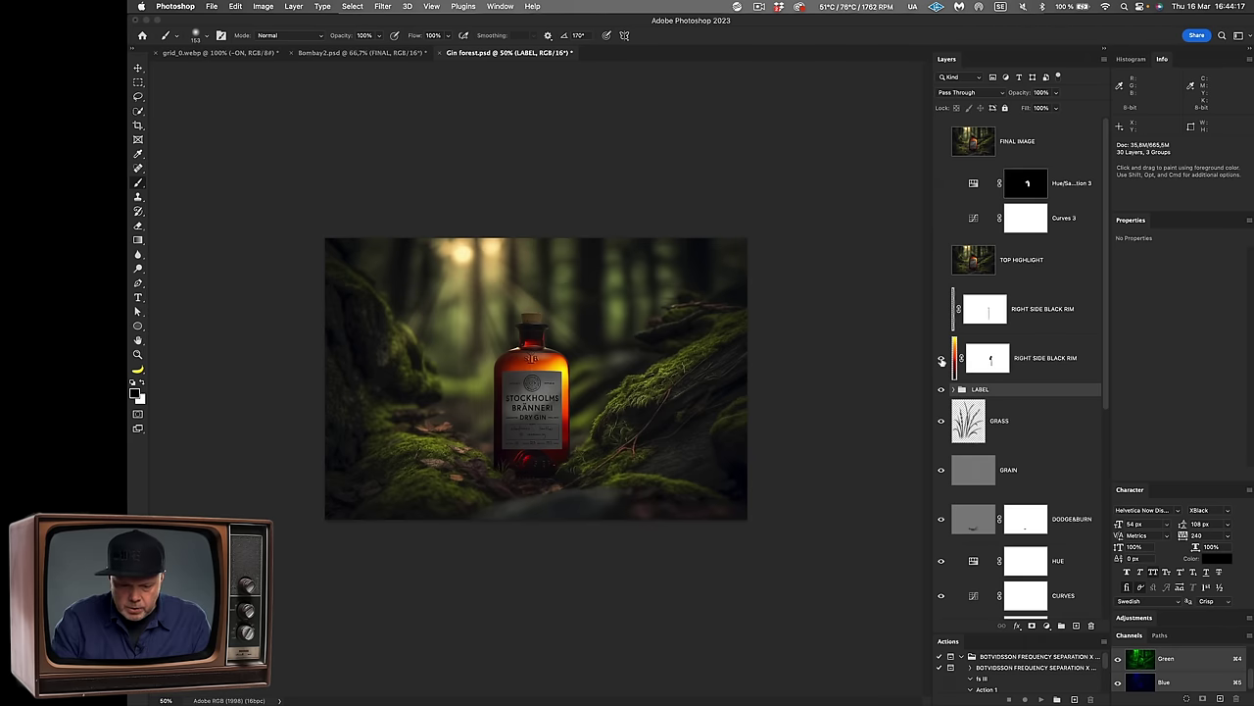
{"action": "key", "text": "super+plus"}
{"action": "key", "text": "super+plus"}
{"action": "key", "text": "super+plus"}
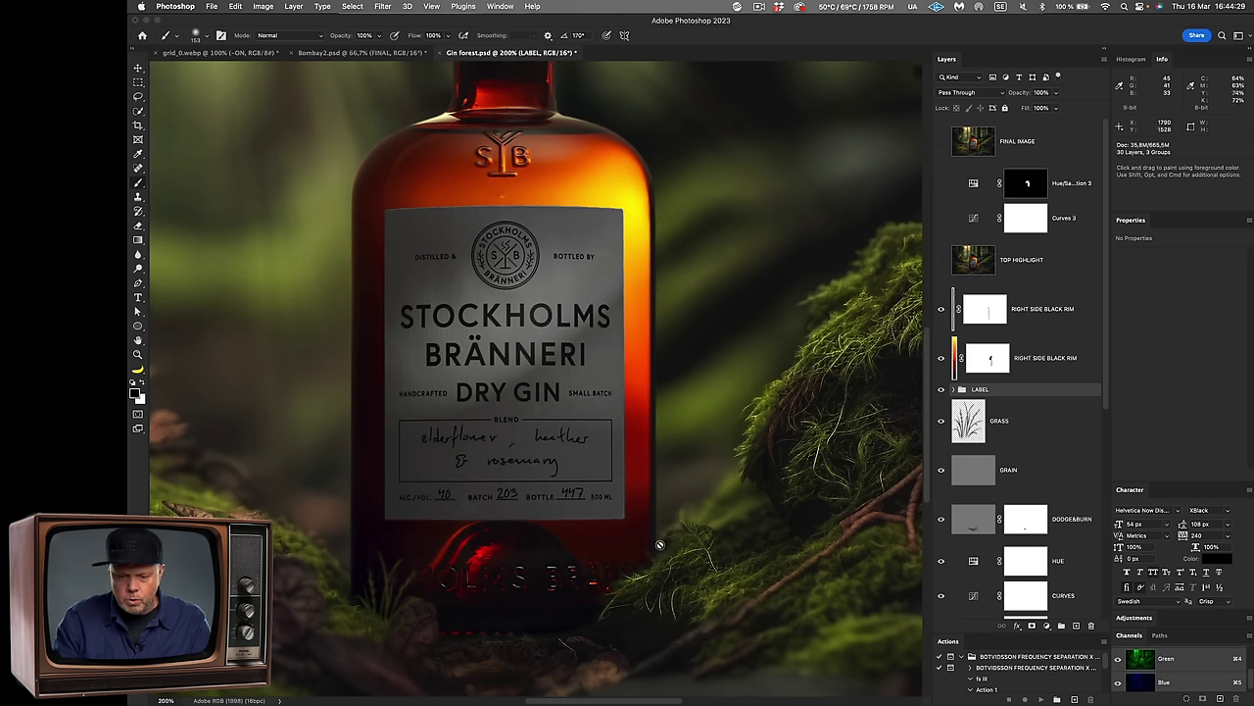
{"action": "key", "text": "super+0"}
{"action": "left_click", "coordinate": [940, 261]}
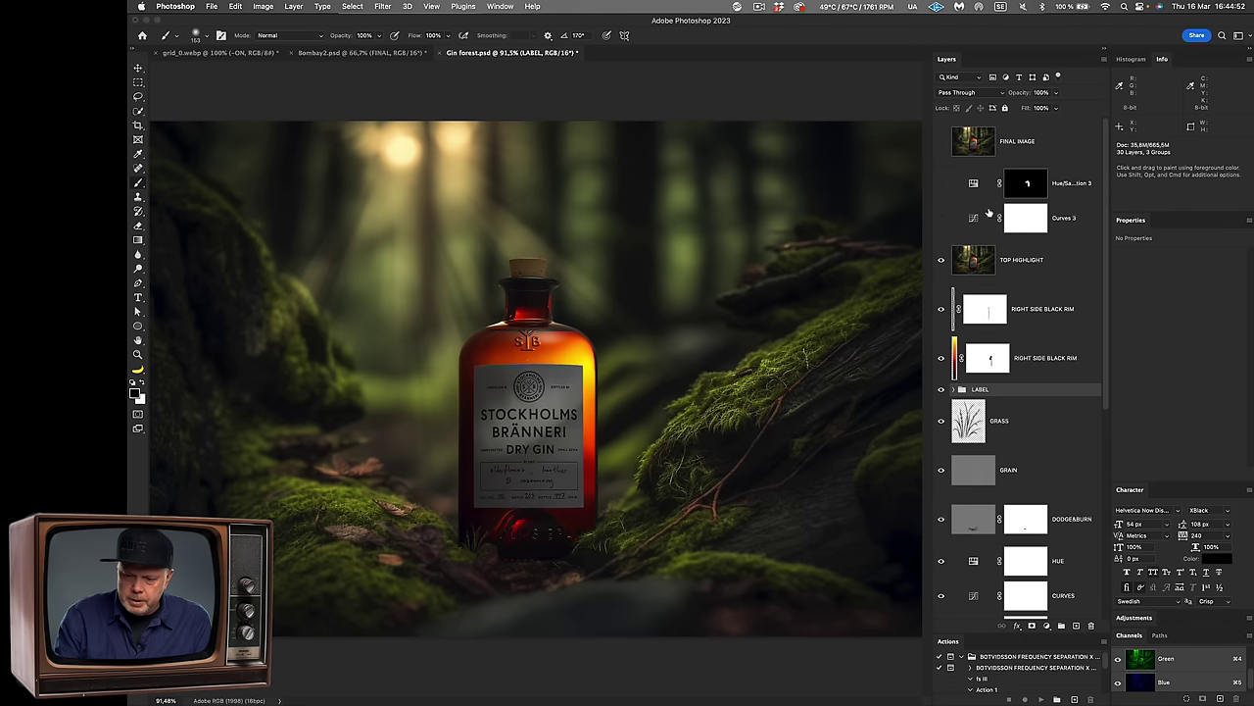
Step: Turn on Curves 3 and compare Hue/Saturation 3 on and off
{"action": "left_click", "coordinate": [941, 217]}
{"action": "left_click", "coordinate": [976, 217]}
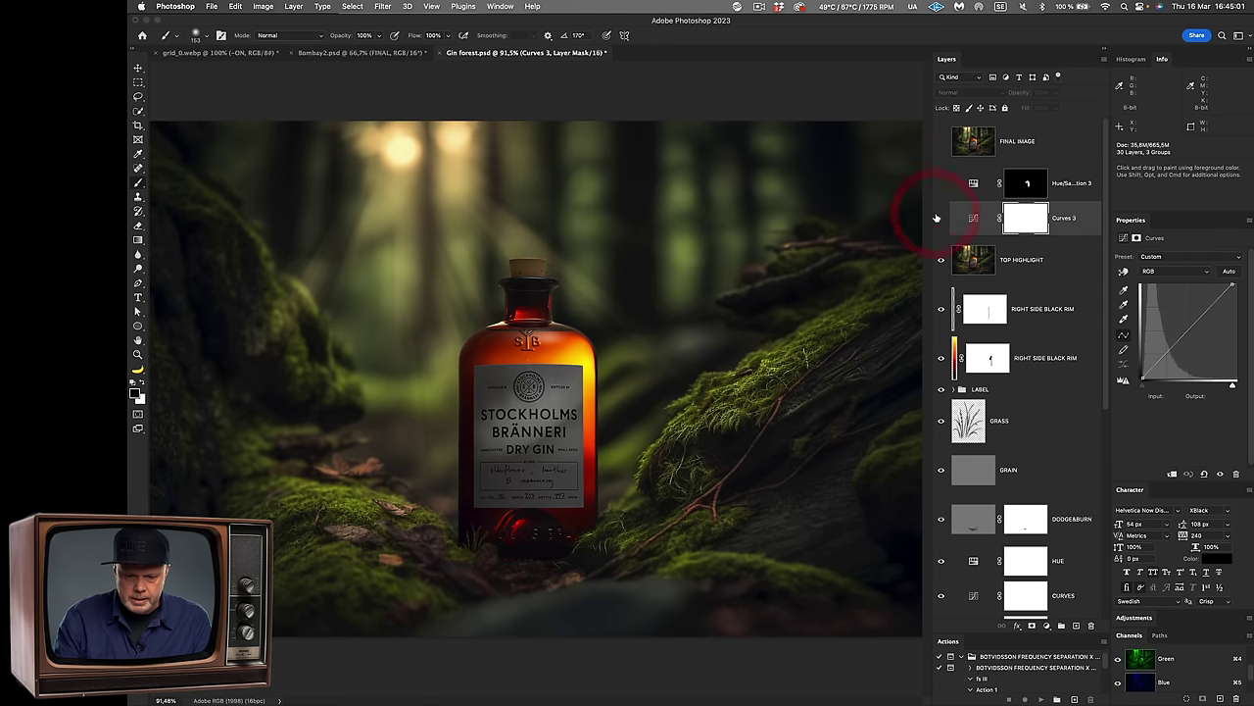
{"action": "left_click", "coordinate": [973, 183]}
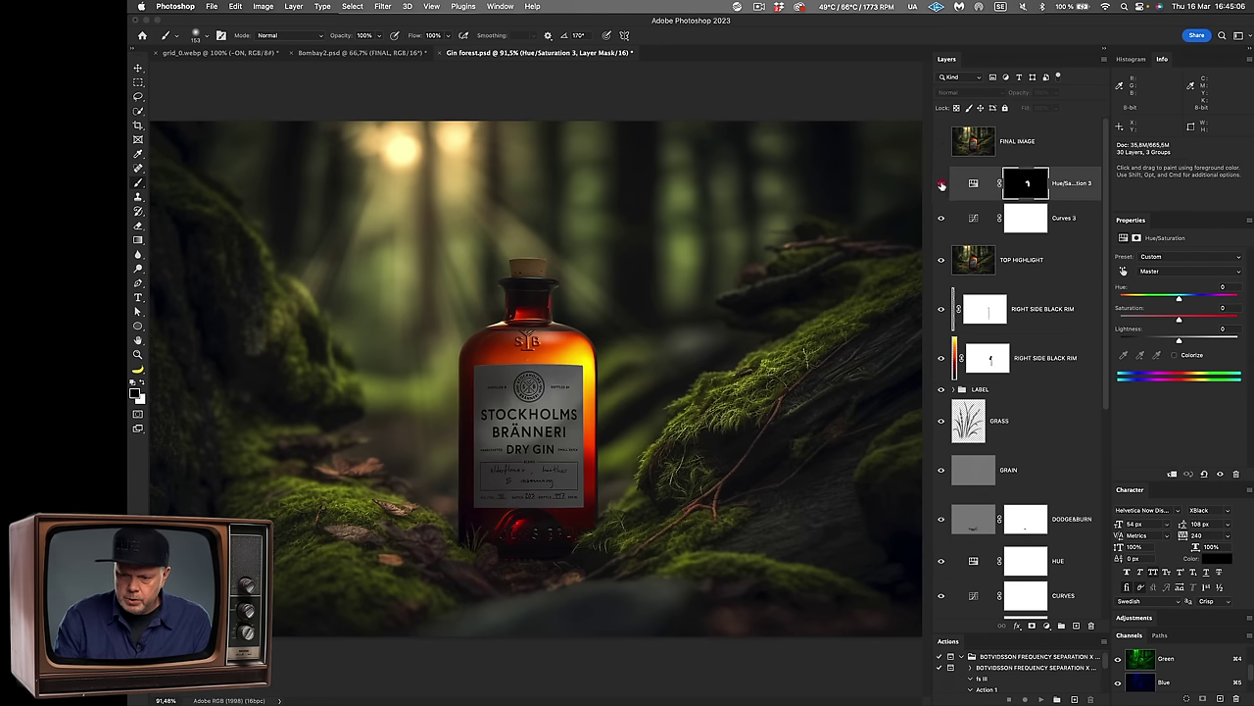
{"action": "left_click", "coordinate": [942, 184]}
{"action": "left_click", "coordinate": [942, 184]}
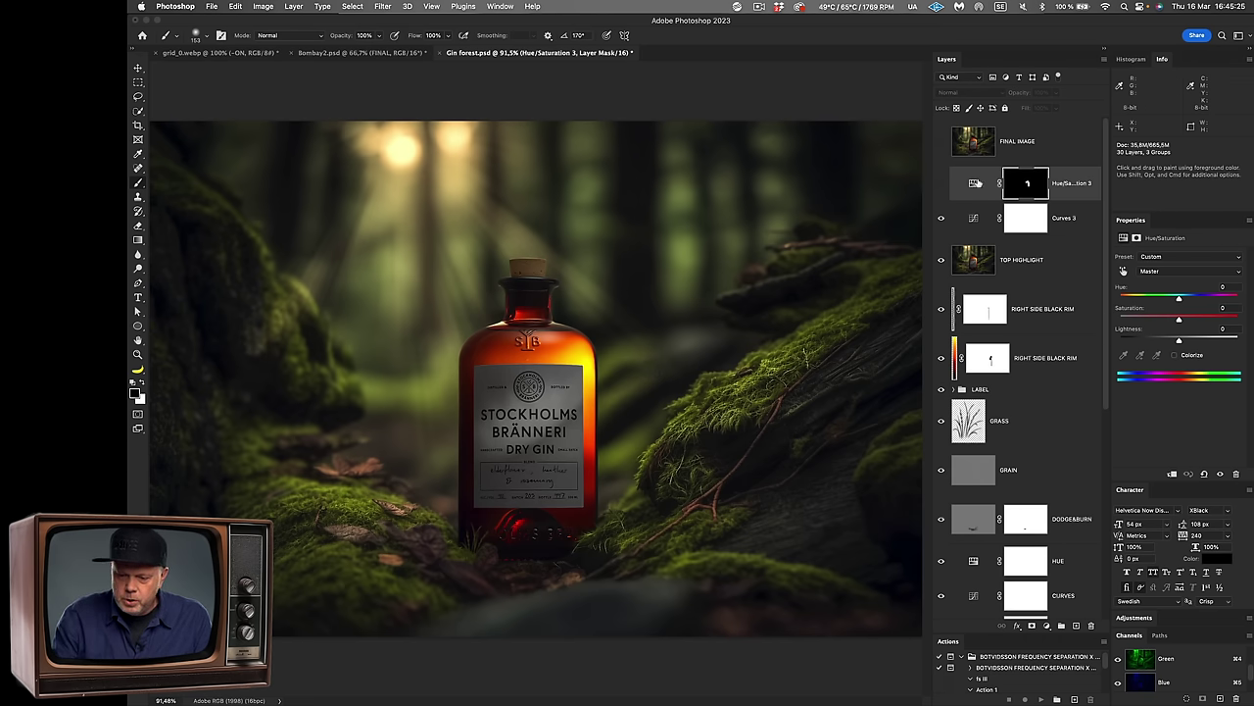
Step: Review the Hue/Saturation 3 Yellows settings and switch the adjustment back on
{"action": "left_click", "coordinate": [974, 183]}
{"action": "left_click", "coordinate": [1182, 271]}
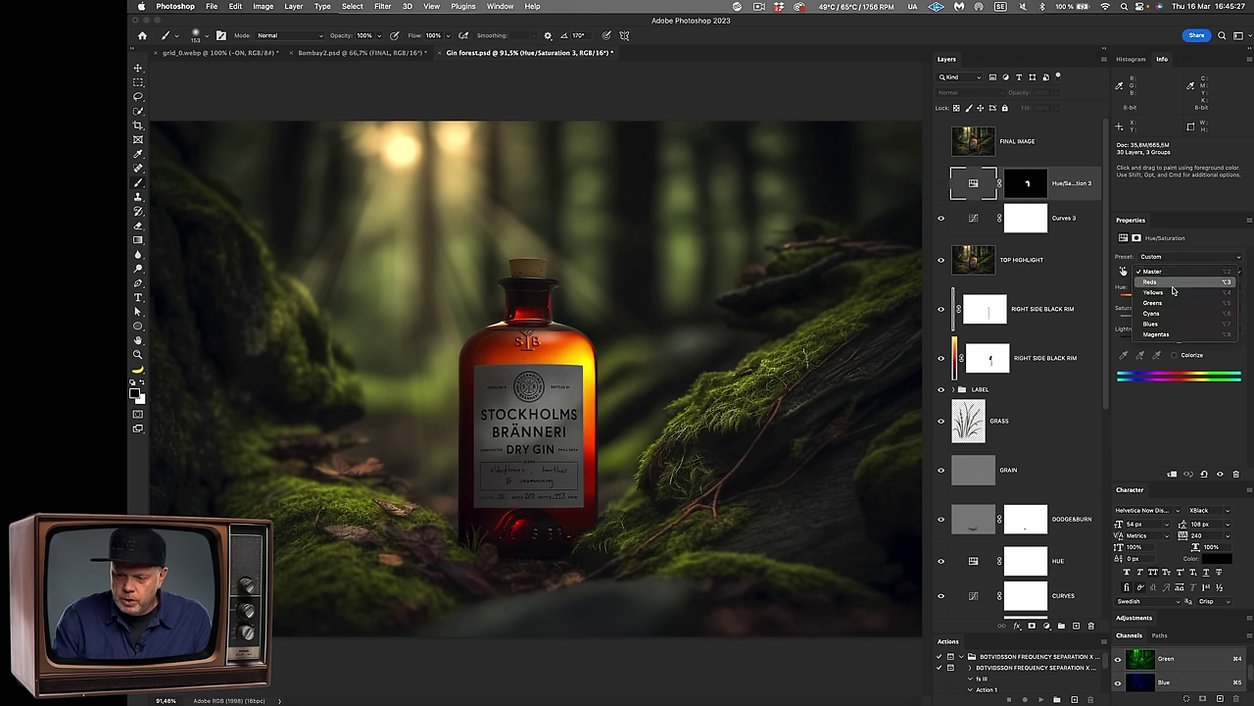
{"action": "left_click", "coordinate": [1172, 293]}
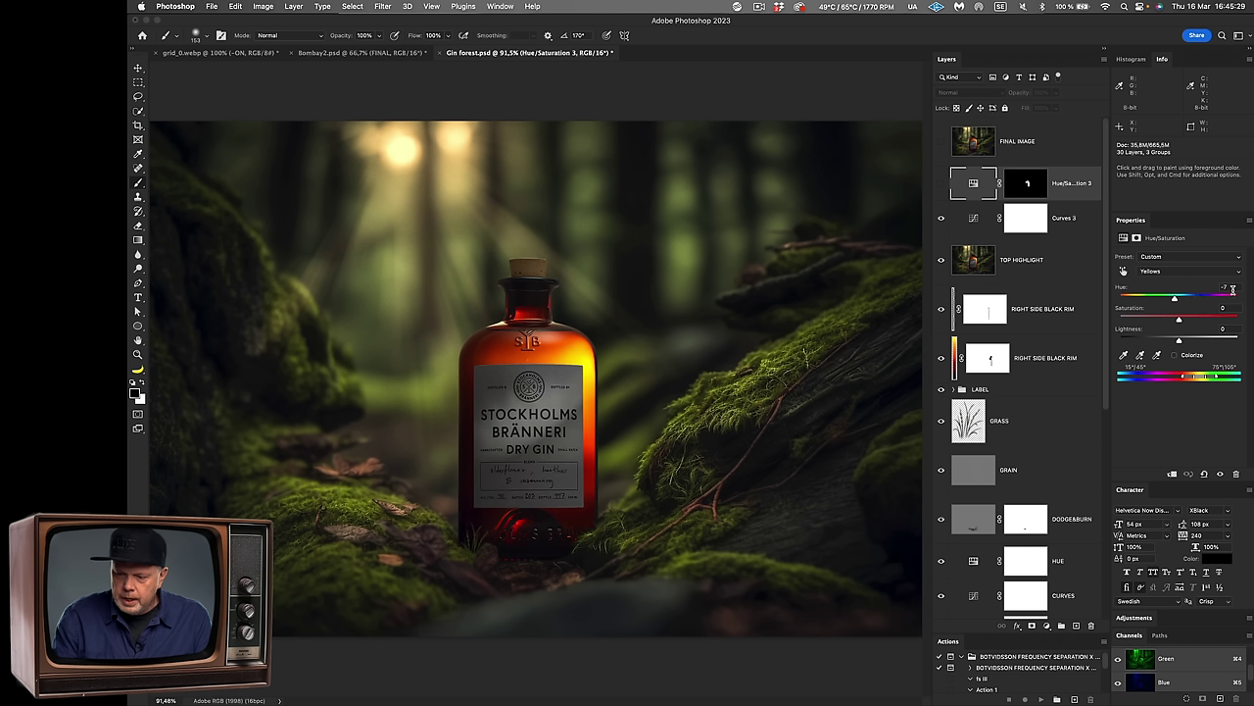
{"action": "left_click", "coordinate": [941, 183]}
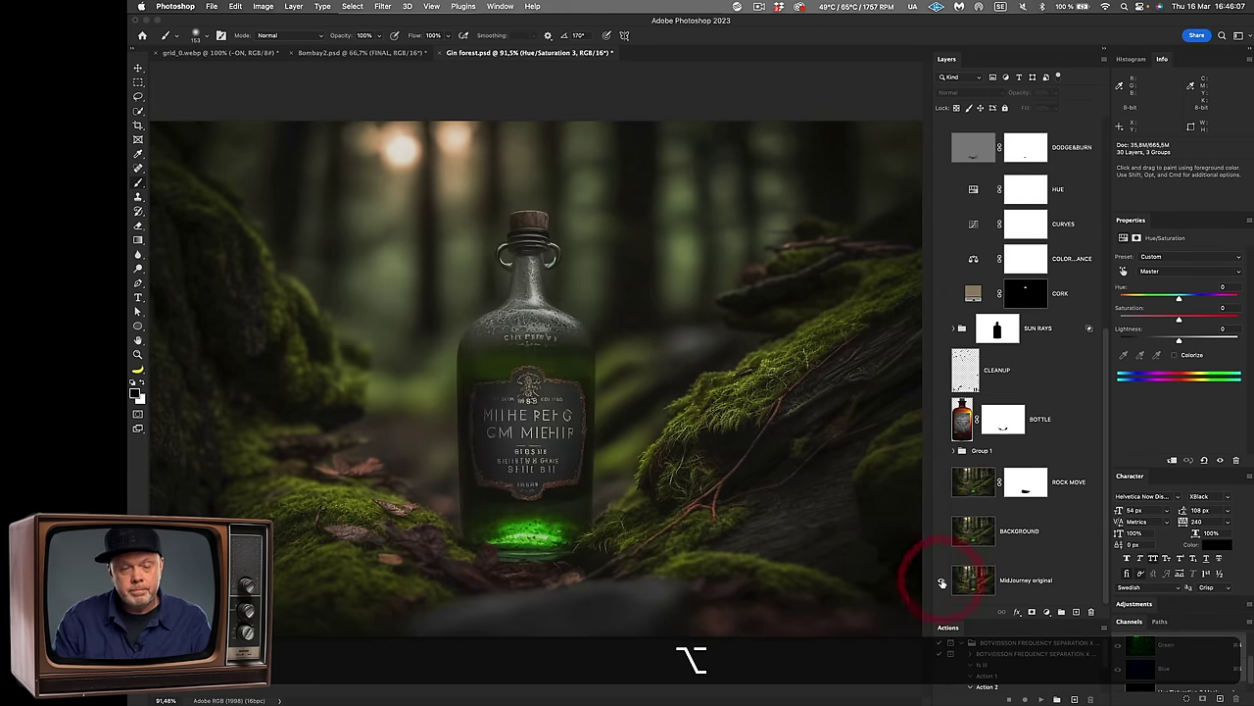
Step: Compare the MidJourney original with the finished composite, then switch to Bombay2.psd
{"action": "left_click", "coordinate": [942, 582], "text": "alt"}
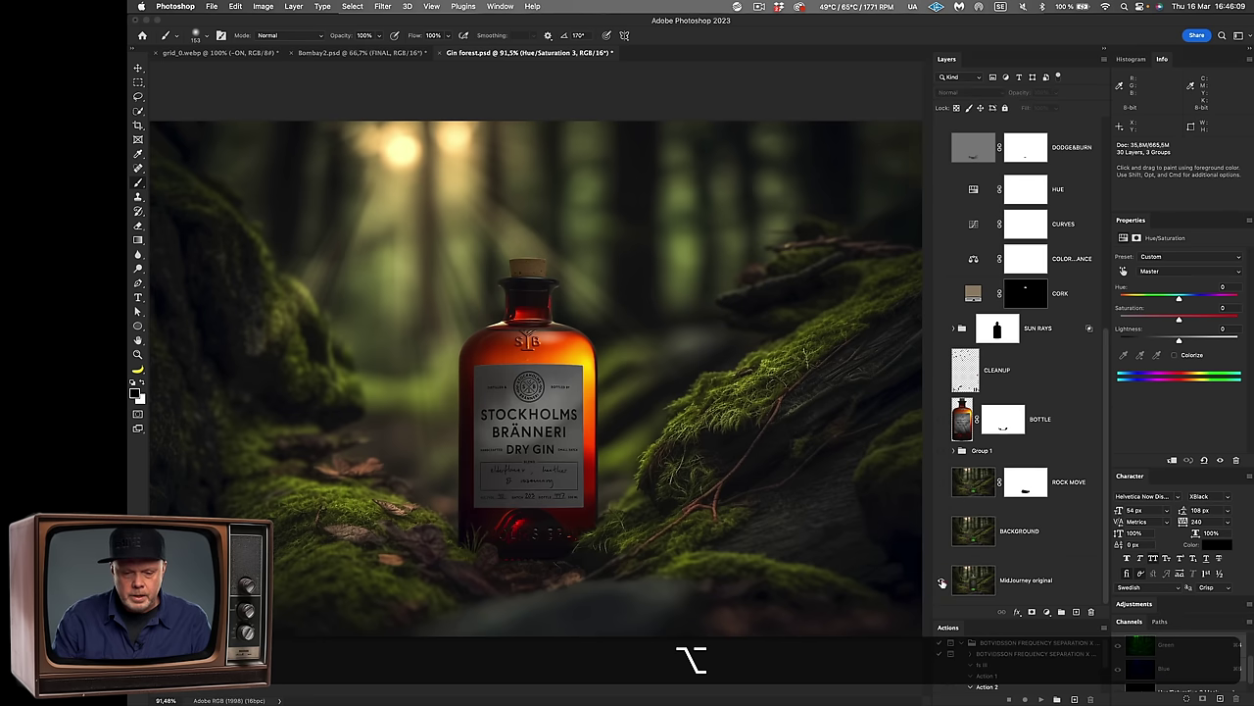
{"action": "left_click", "coordinate": [941, 582], "text": "alt"}
{"action": "left_click", "coordinate": [942, 582], "text": "alt"}
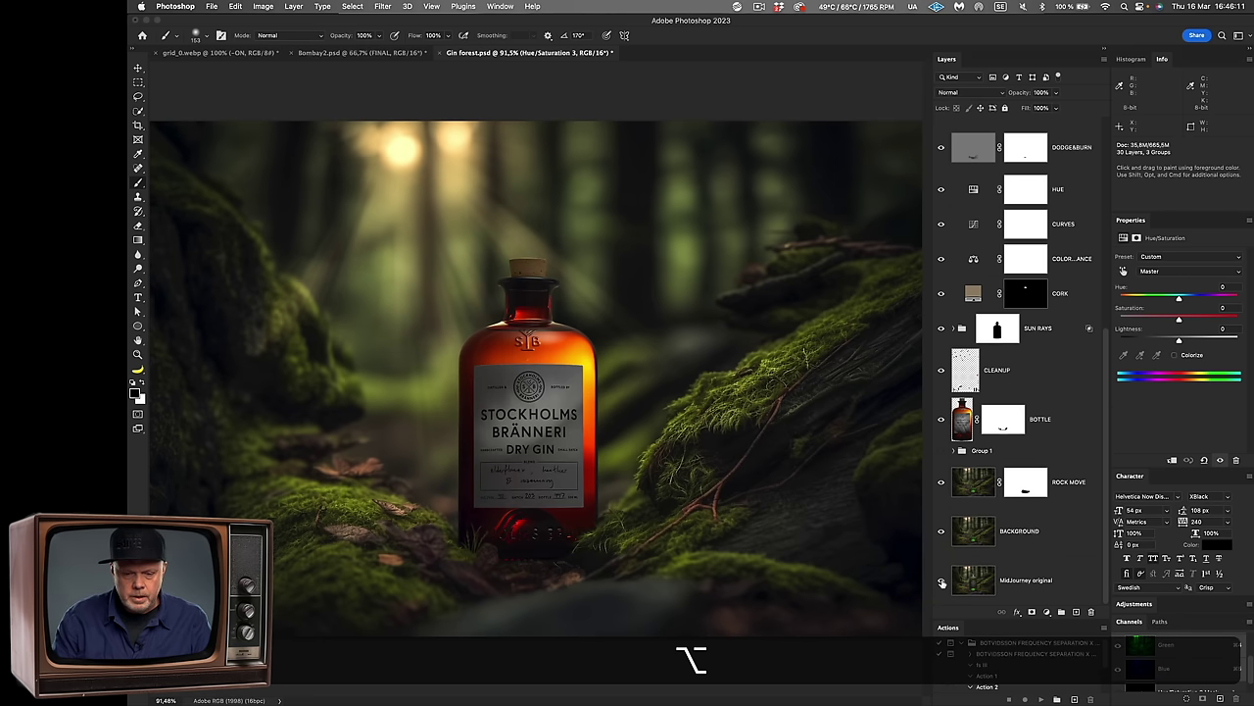
{"action": "left_click", "coordinate": [334, 53]}
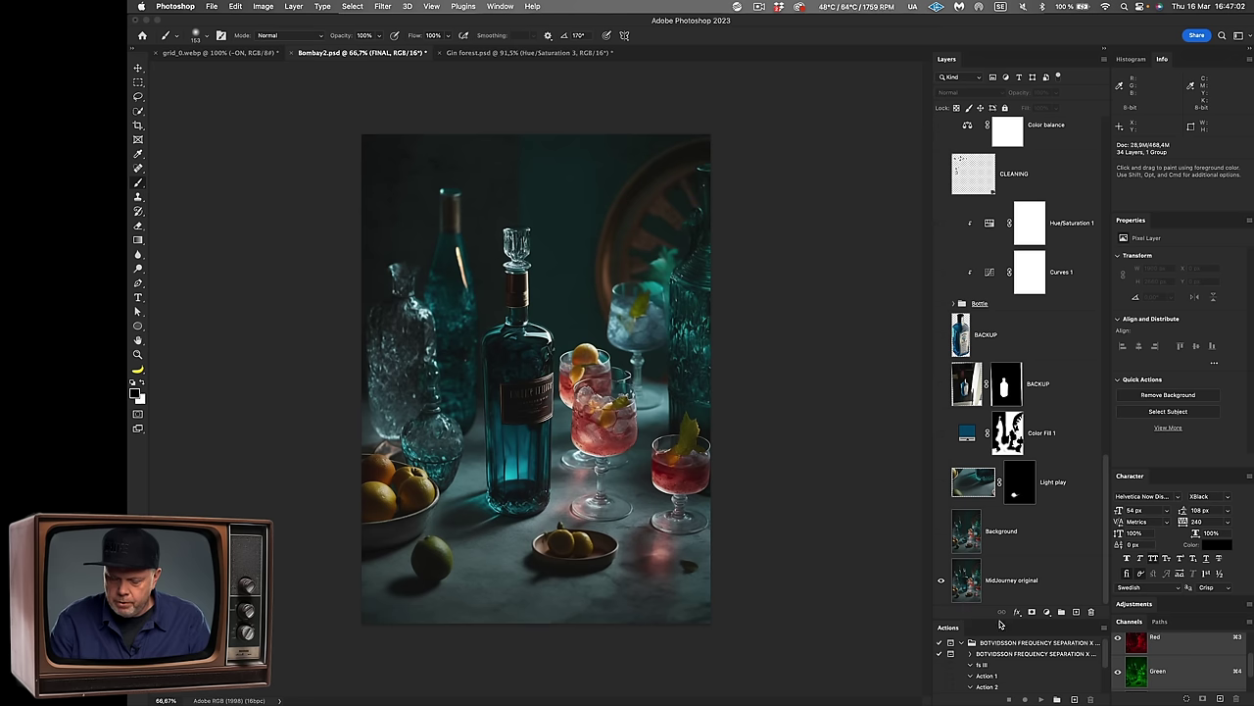
Step: Select the MidJourney original layer and compare the bottle-free Background layer on and off
{"action": "left_click", "coordinate": [966, 576]}
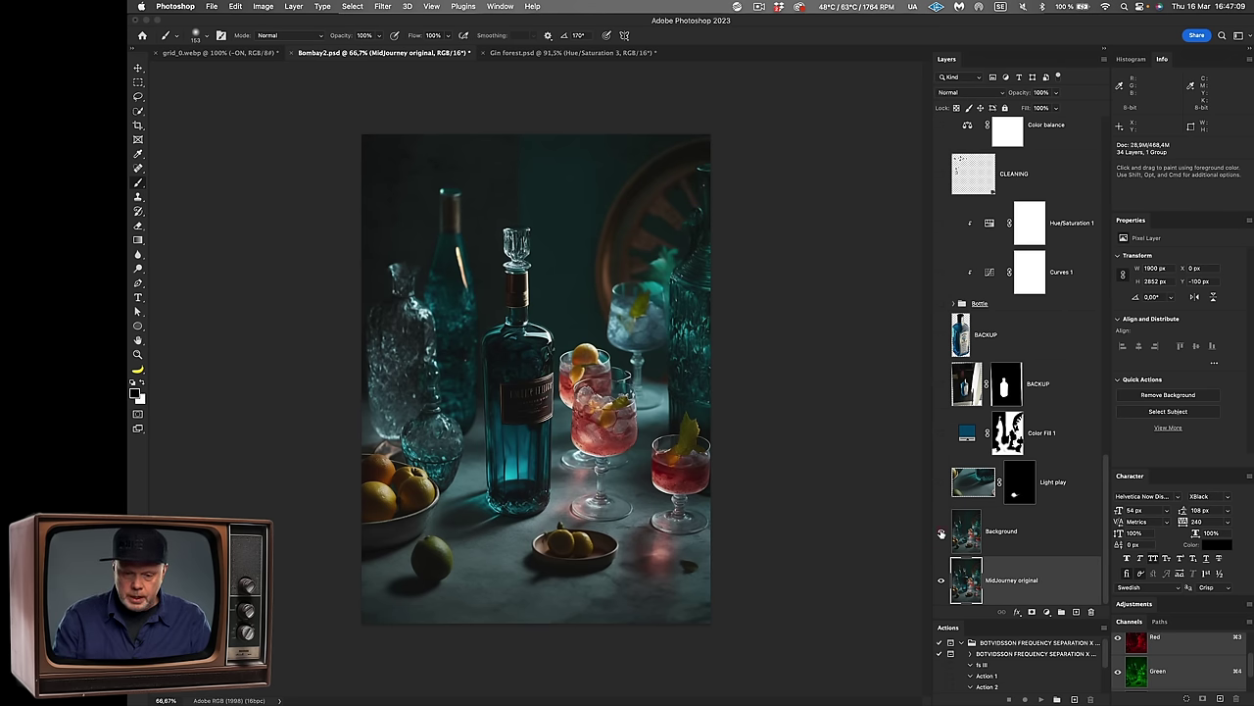
{"action": "left_click", "coordinate": [941, 532]}
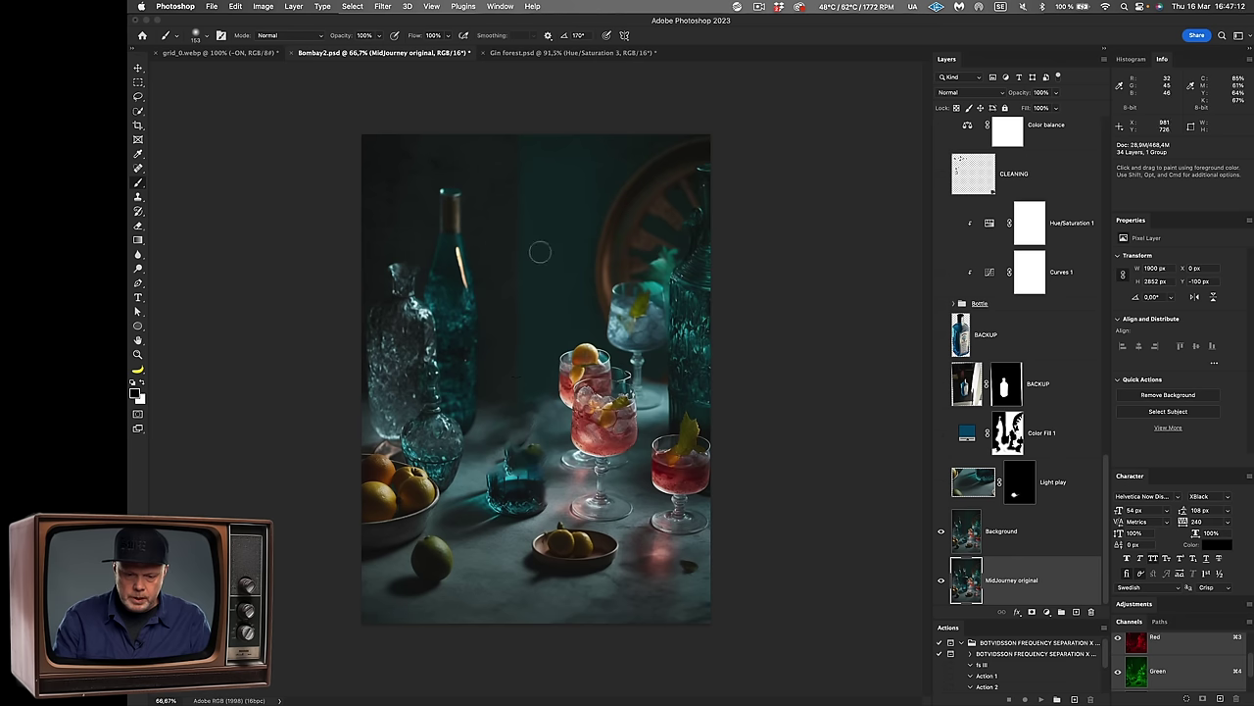
{"action": "left_click", "coordinate": [940, 534]}
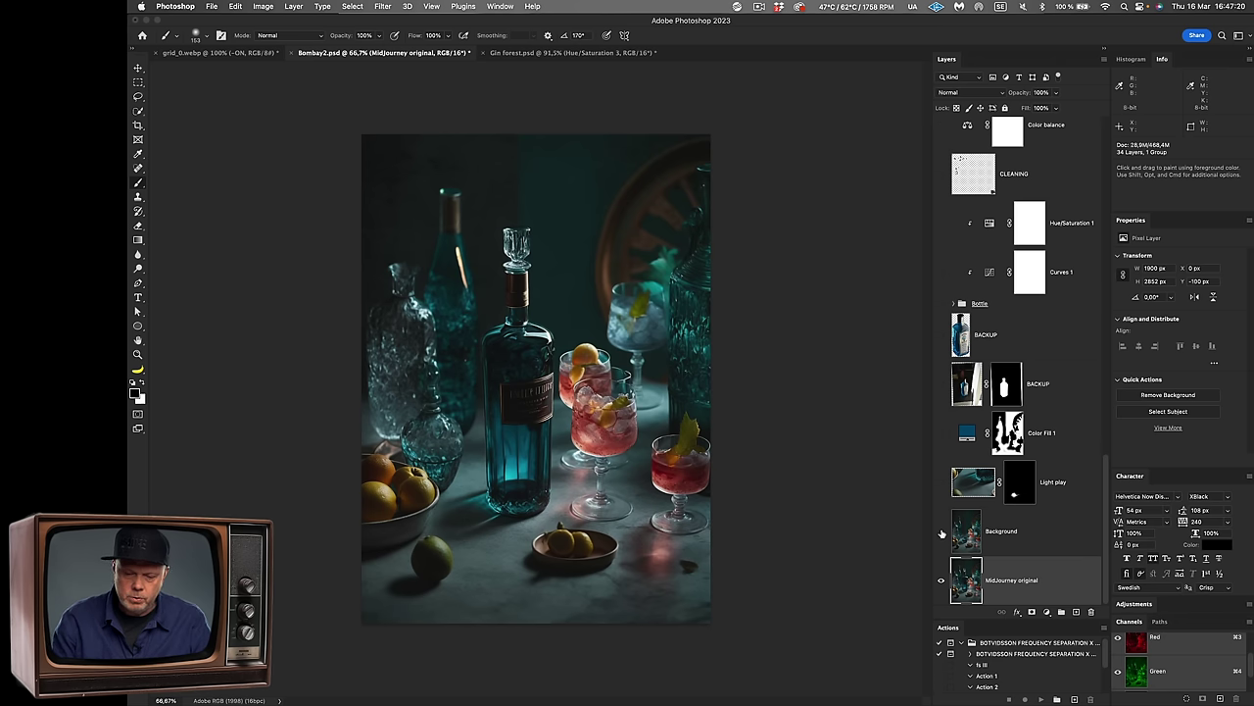
{"action": "left_click", "coordinate": [940, 530]}
{"action": "left_click", "coordinate": [941, 530]}
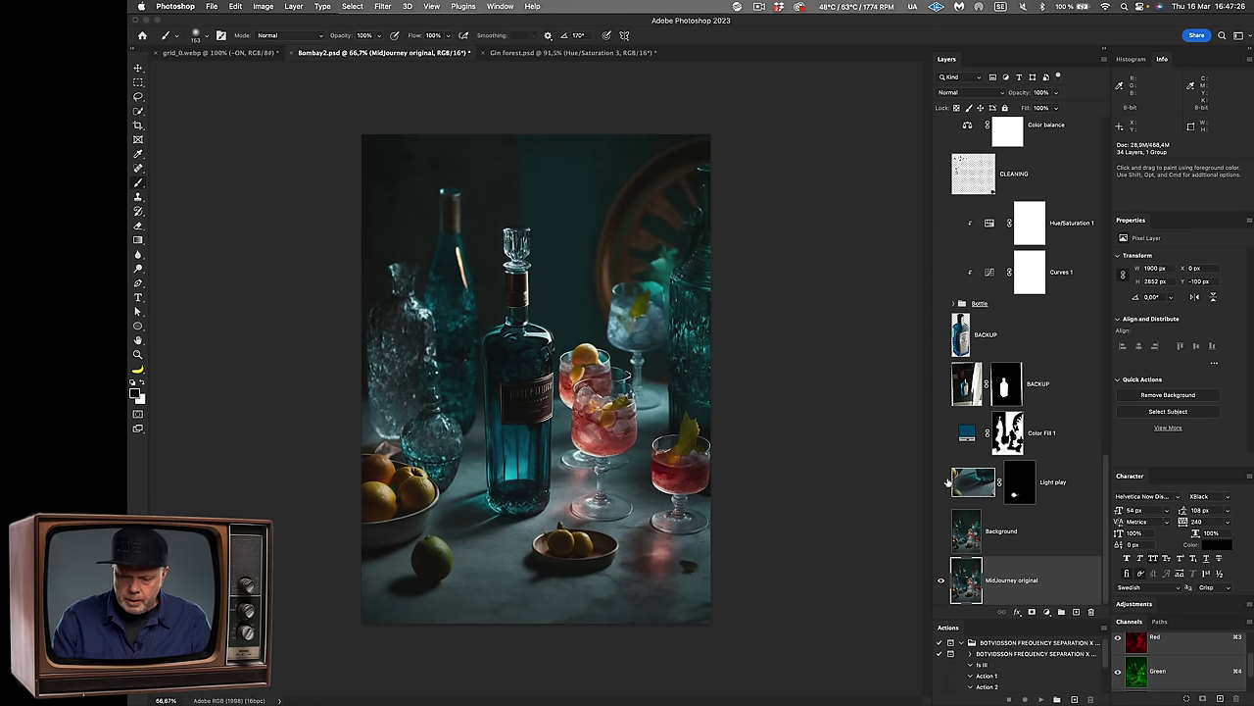
Step: Turn on Background, Light play and Color Fill 1, briefly checking the BACKUP bottle layer
{"action": "left_click", "coordinate": [941, 482]}
{"action": "left_click", "coordinate": [940, 483]}
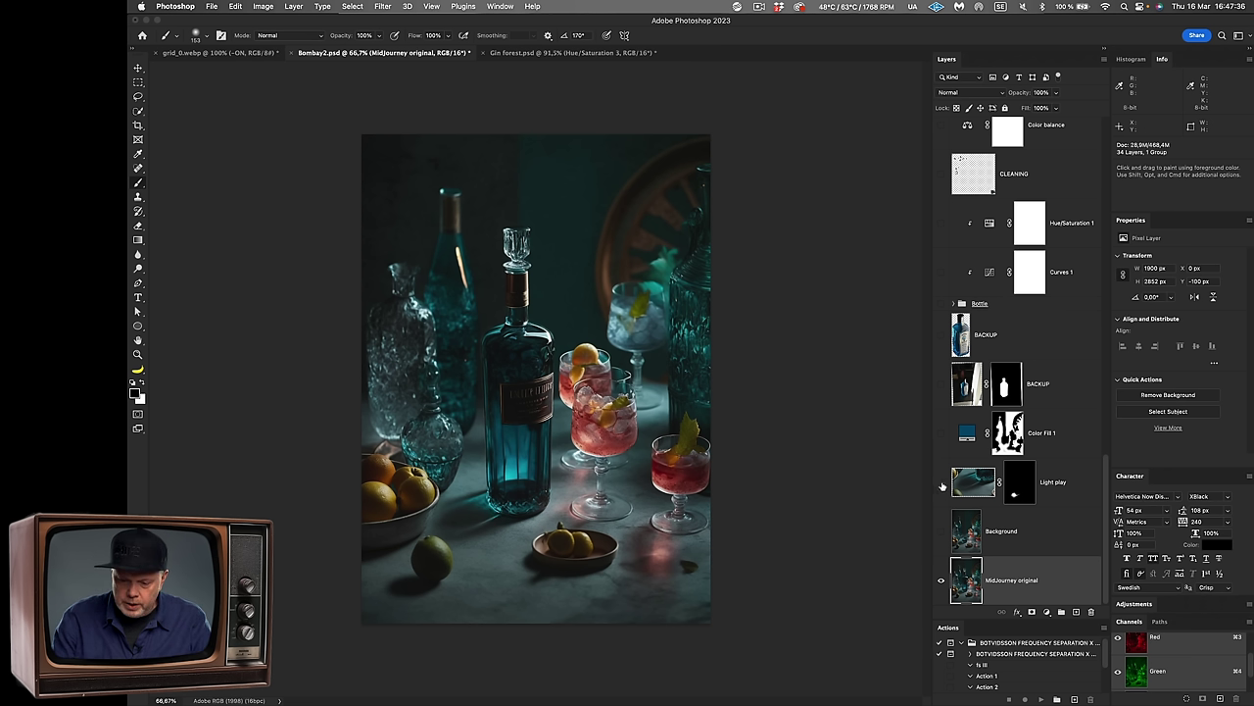
{"action": "left_click_drag", "start_coordinate": [941, 534], "coordinate": [944, 434]}
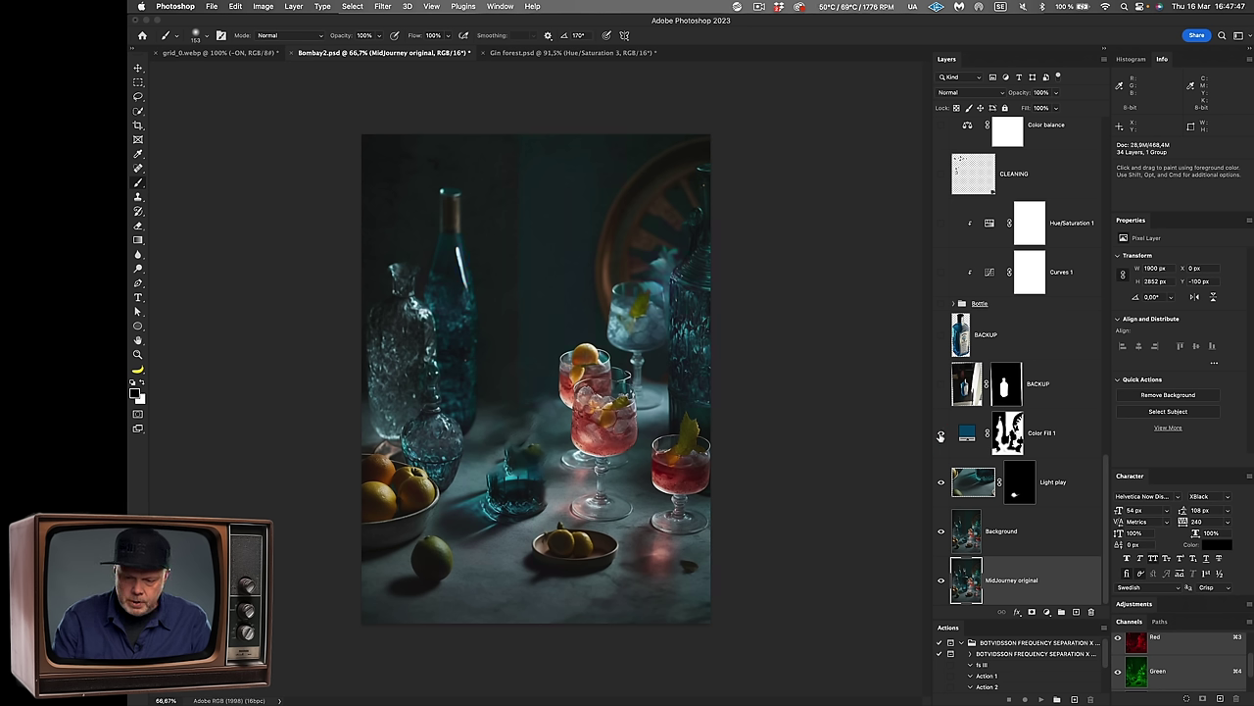
{"action": "left_click", "coordinate": [939, 435]}
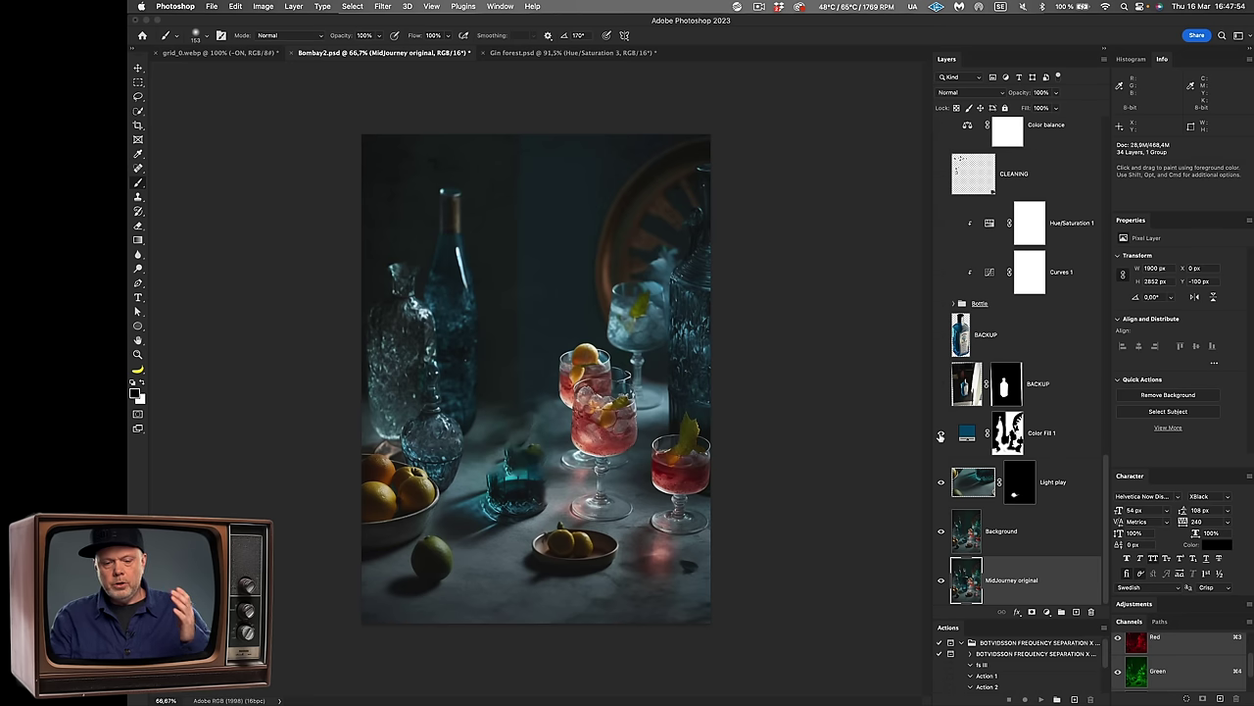
{"action": "left_click", "coordinate": [941, 386]}
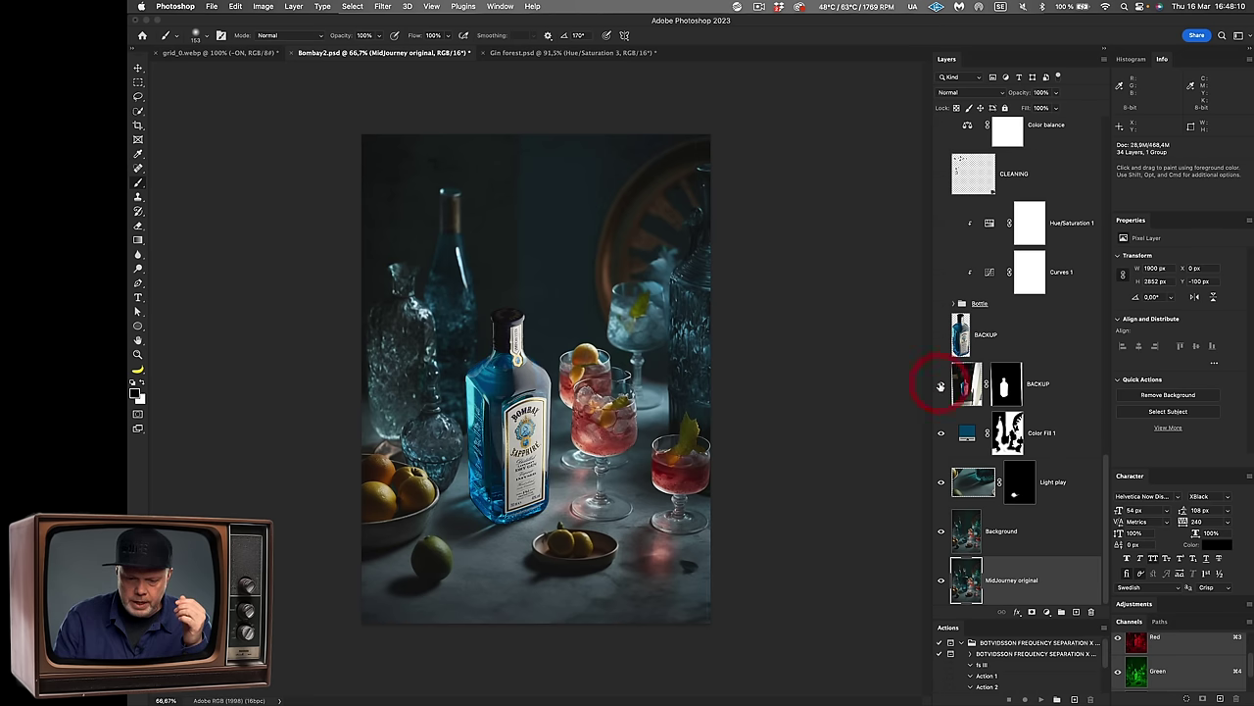
{"action": "left_click", "coordinate": [941, 386]}
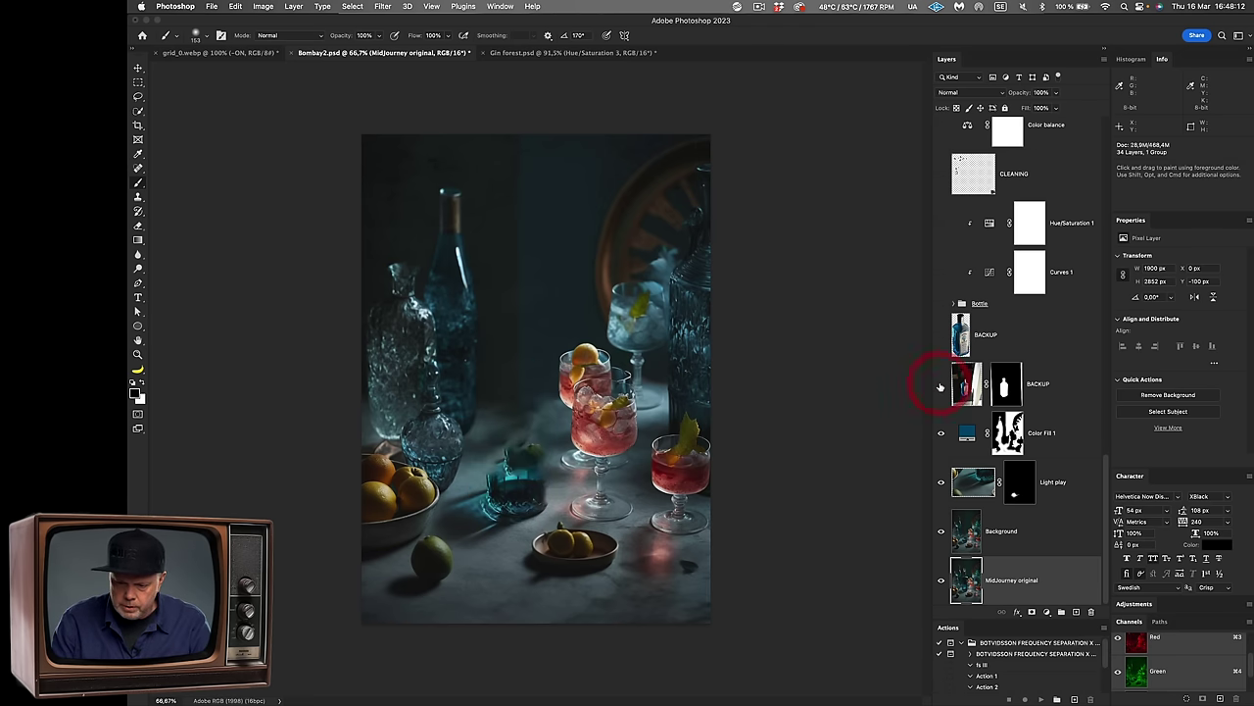
Step: Show the Bottle group and its Bottle layer, zooming in to check the gin bottle
{"action": "left_click", "coordinate": [941, 303]}
{"action": "left_click", "coordinate": [954, 303]}
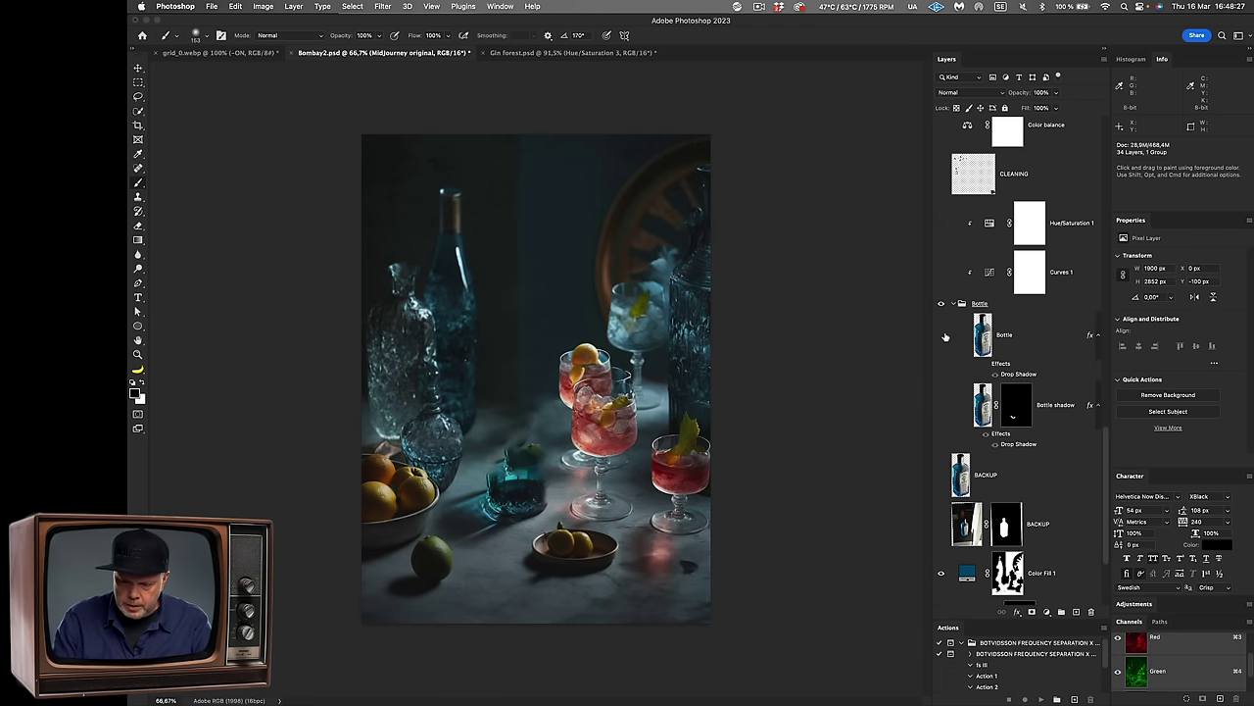
{"action": "left_click", "coordinate": [941, 335]}
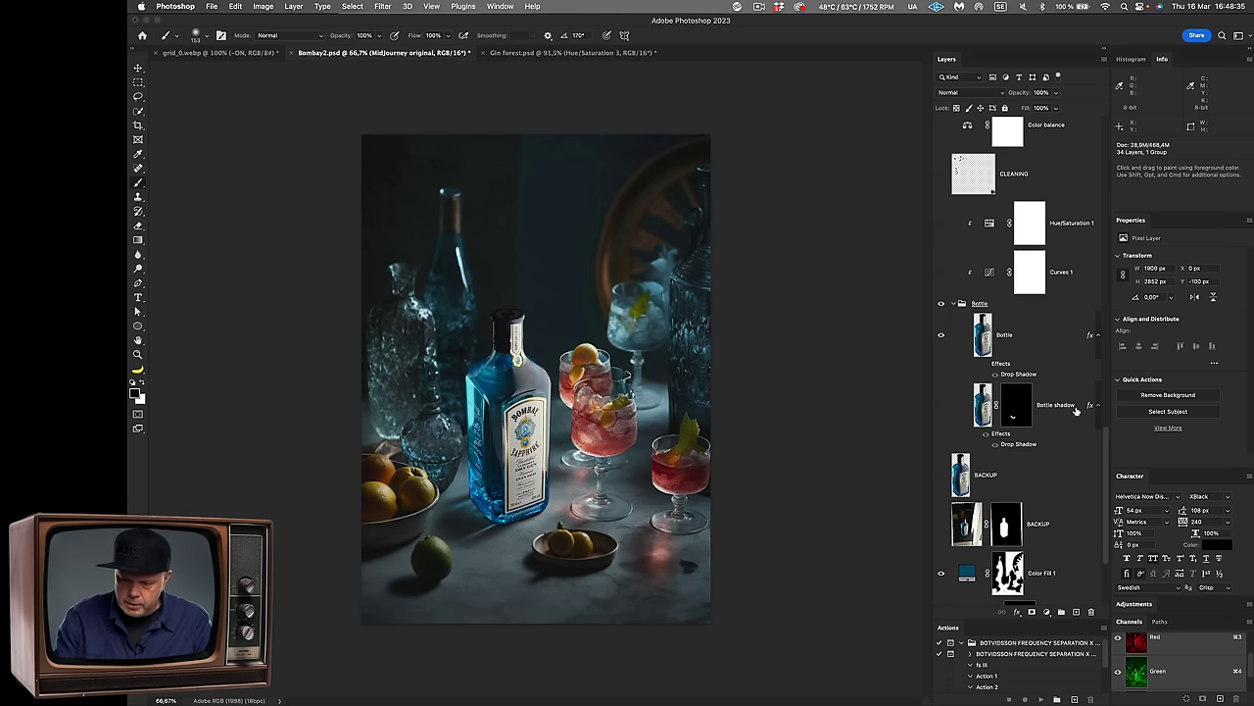
{"action": "scroll", "coordinate": [481, 529], "scroll_direction": "up", "scroll_amount": 2}
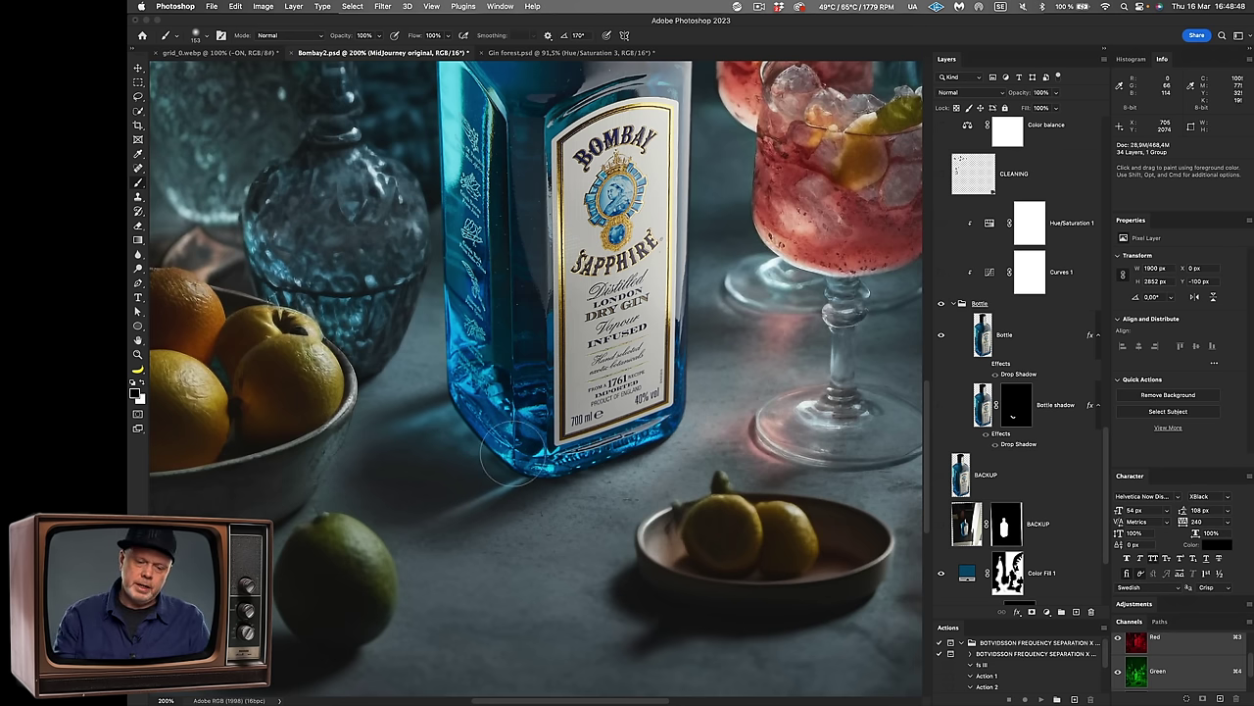
Step: Show the Bottle shadow layer, enable Curves 1, and fit the image on screen
{"action": "left_click", "coordinate": [942, 407]}
{"action": "key", "text": "super+1"}
{"action": "scroll", "coordinate": [956, 450], "scroll_direction": "up", "scroll_amount": 4}
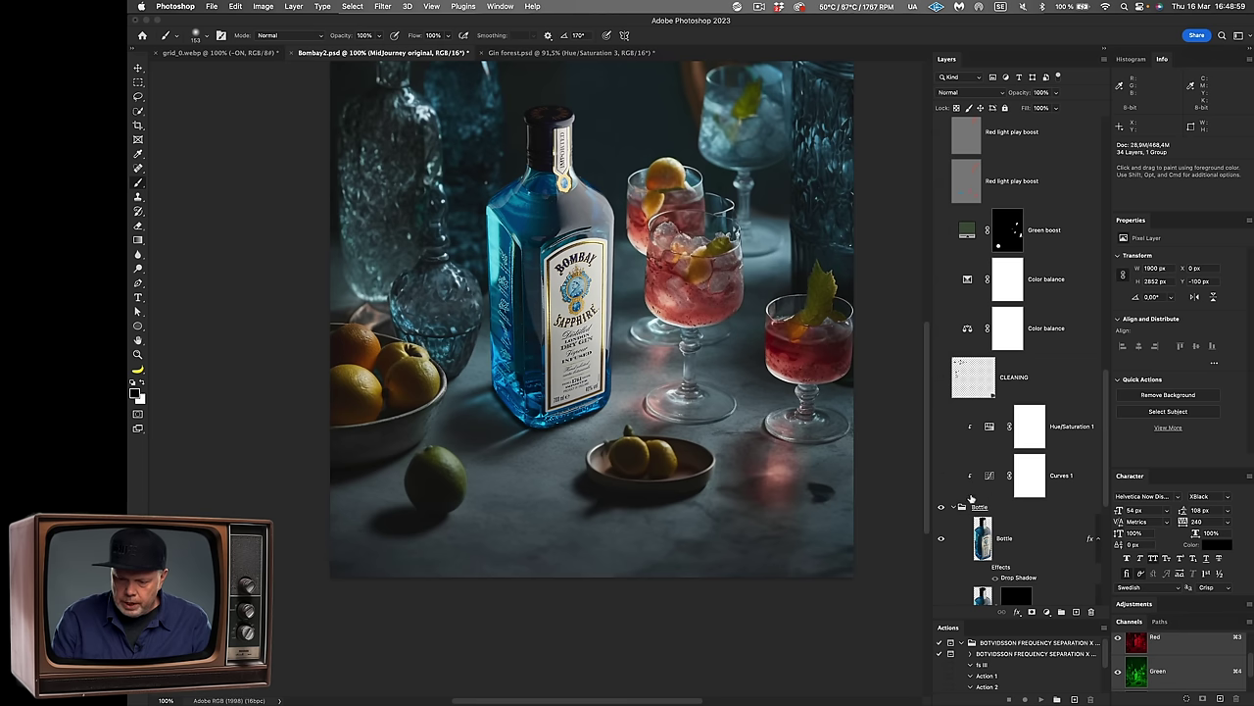
{"action": "left_click", "coordinate": [941, 476]}
{"action": "key", "text": "super+0"}
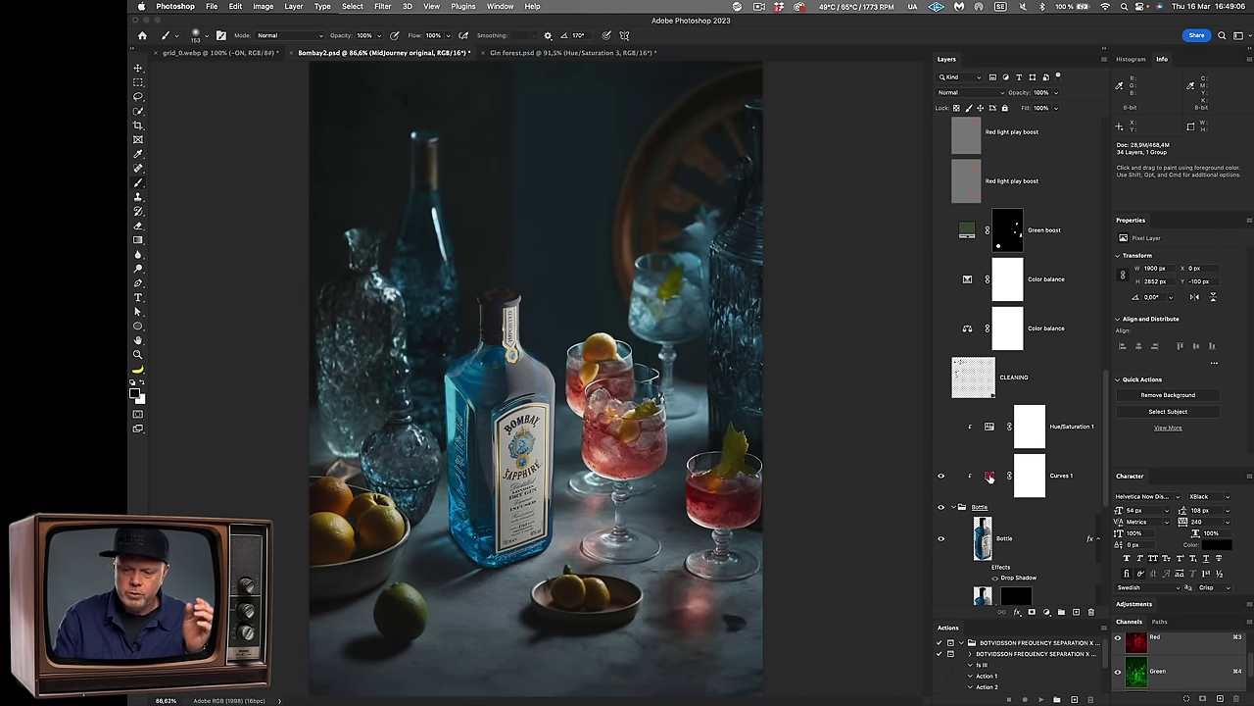
Step: Compare Curves 1 and the CLEANING layer on and off, leaving both enabled
{"action": "left_click", "coordinate": [990, 477]}
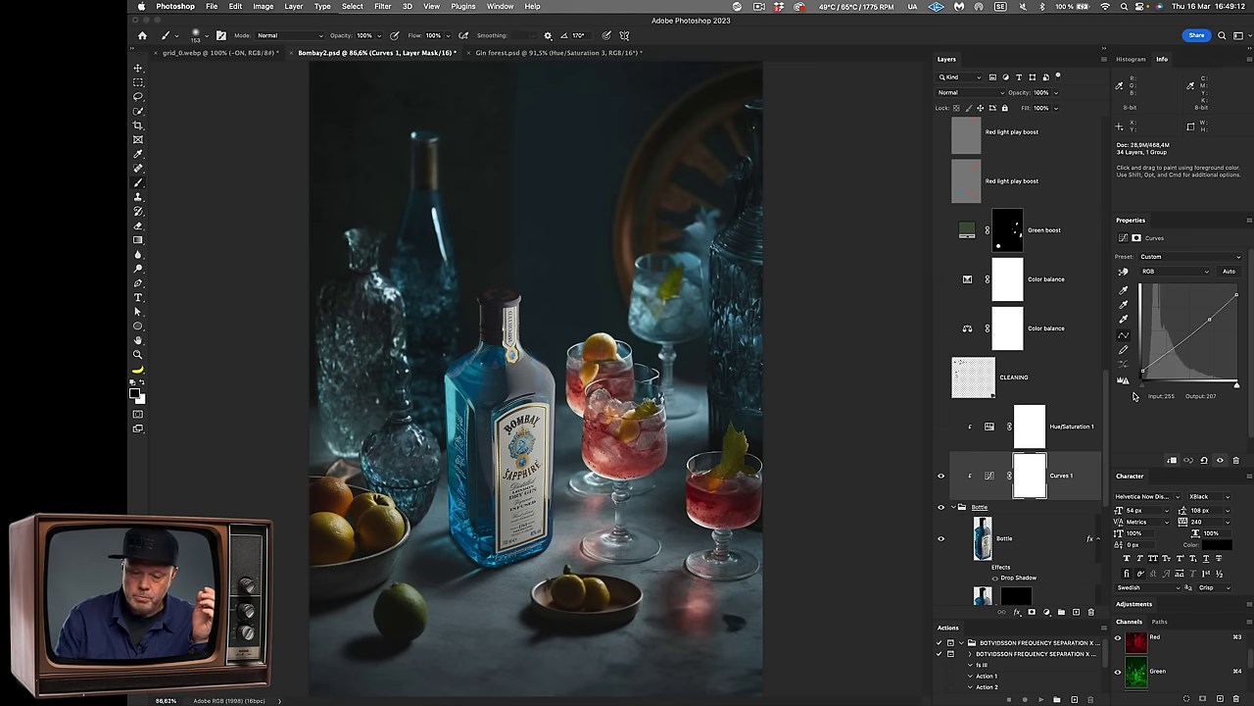
{"action": "left_click", "coordinate": [943, 478]}
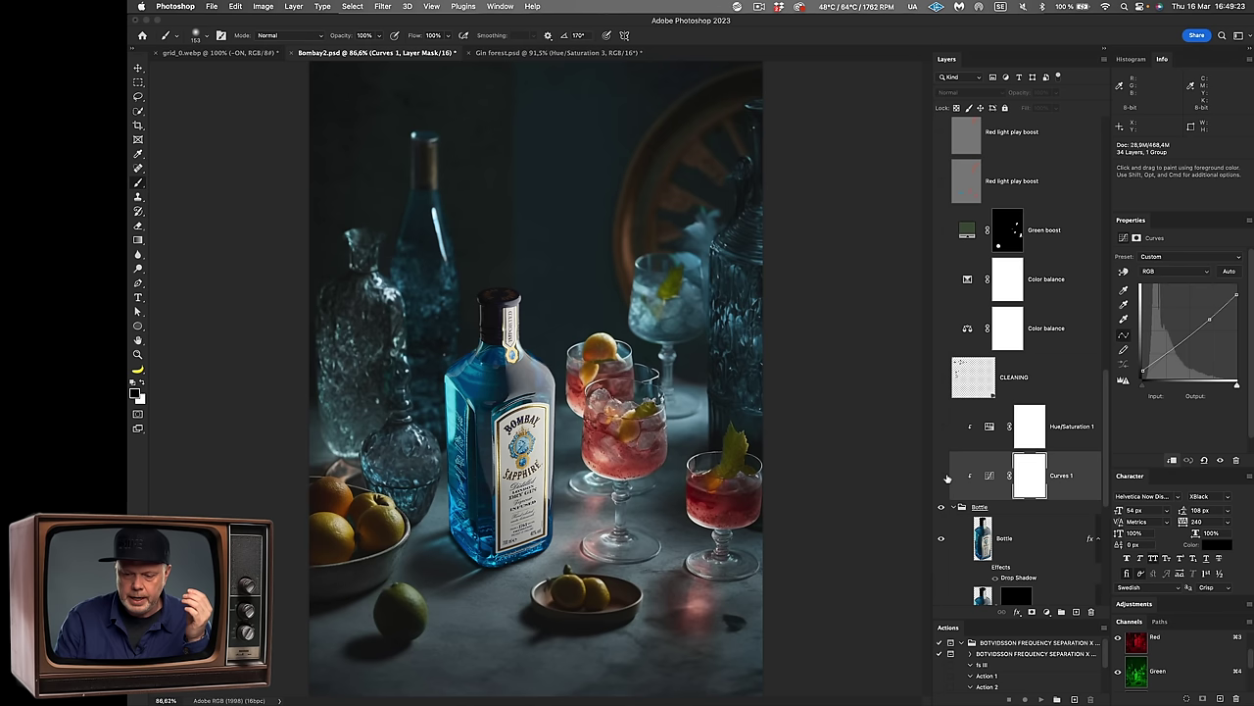
{"action": "left_click", "coordinate": [941, 478]}
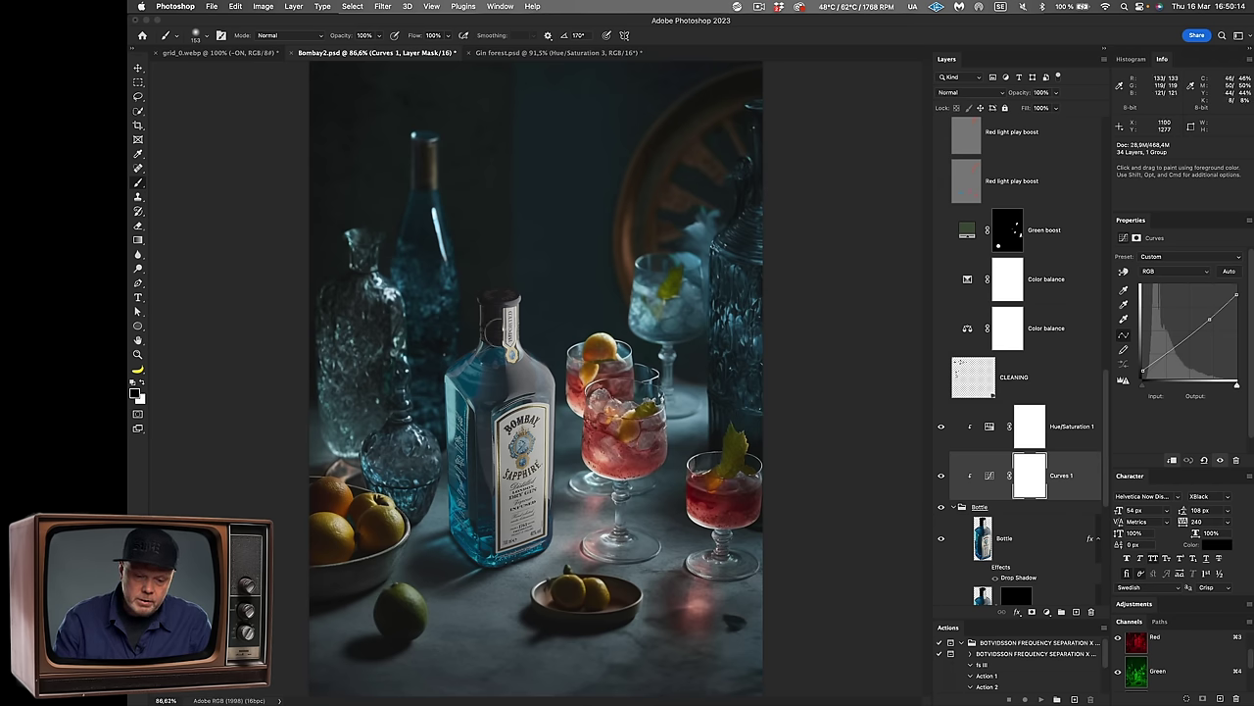
{"action": "left_click", "coordinate": [941, 377]}
{"action": "left_click", "coordinate": [941, 378]}
{"action": "left_click", "coordinate": [940, 377]}
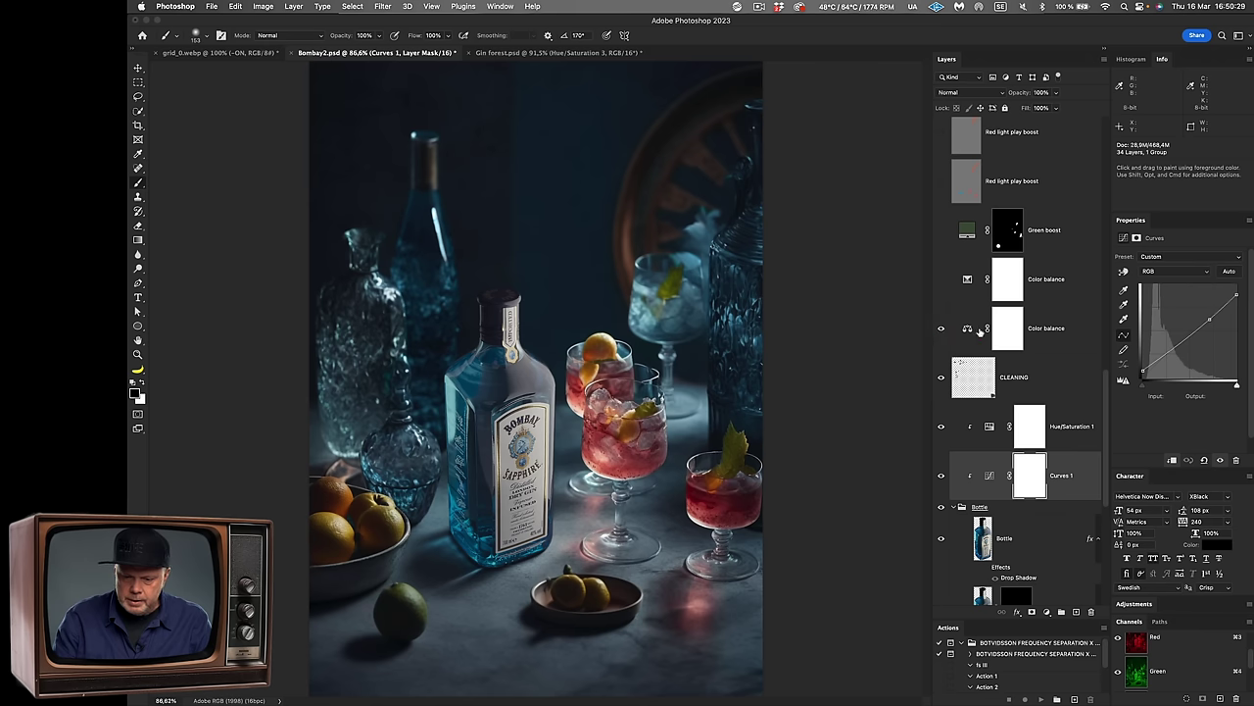
Step: Check both Color balance layers' Shadows values and switch both layers on
{"action": "left_click", "coordinate": [977, 331]}
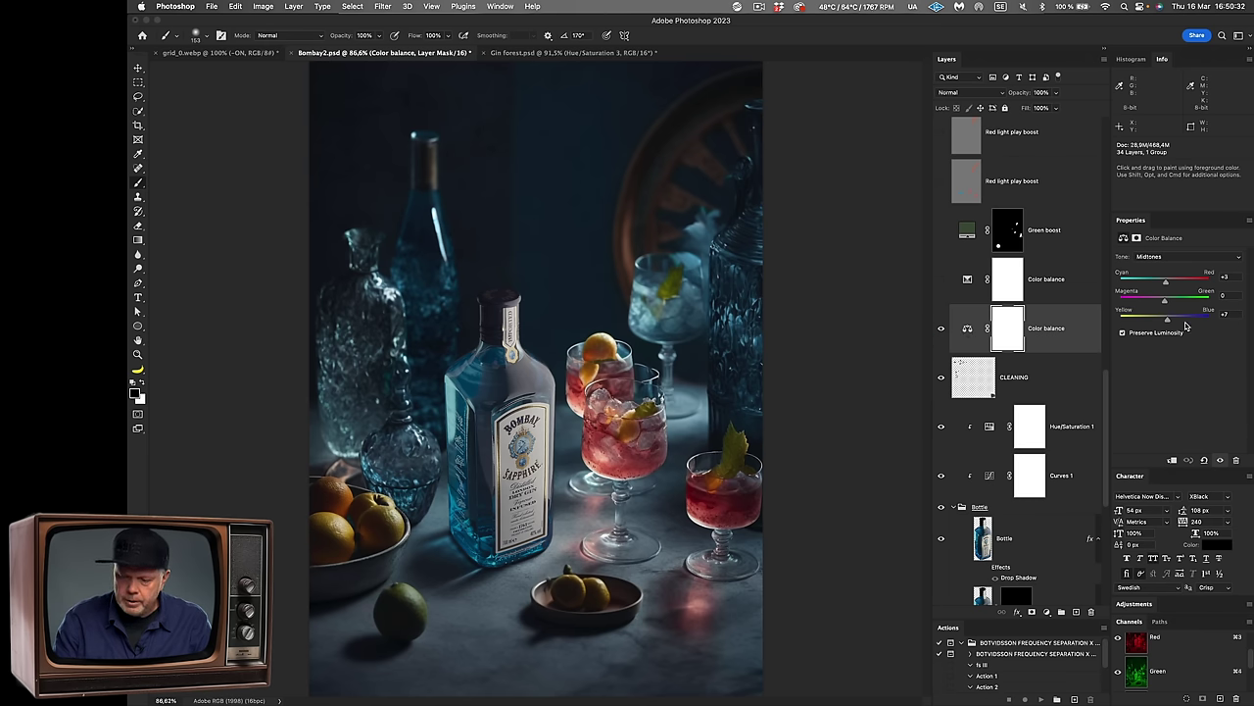
{"action": "left_click", "coordinate": [1175, 257]}
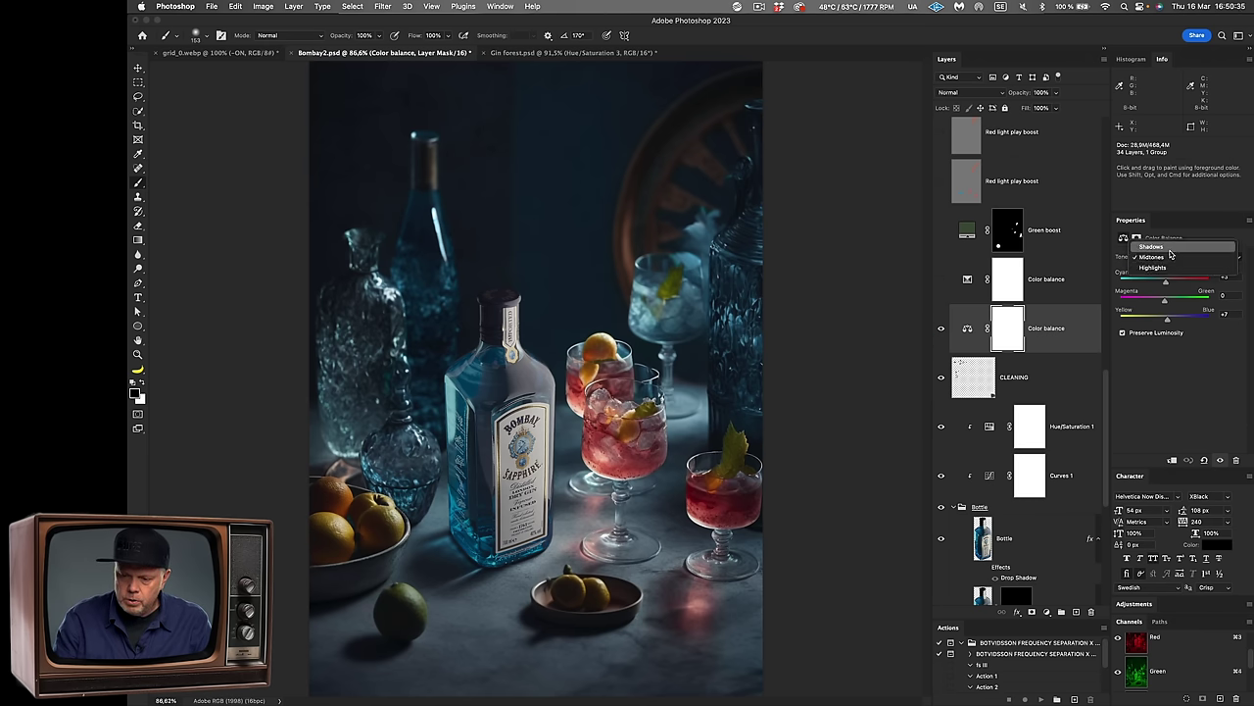
{"action": "left_click", "coordinate": [1168, 247]}
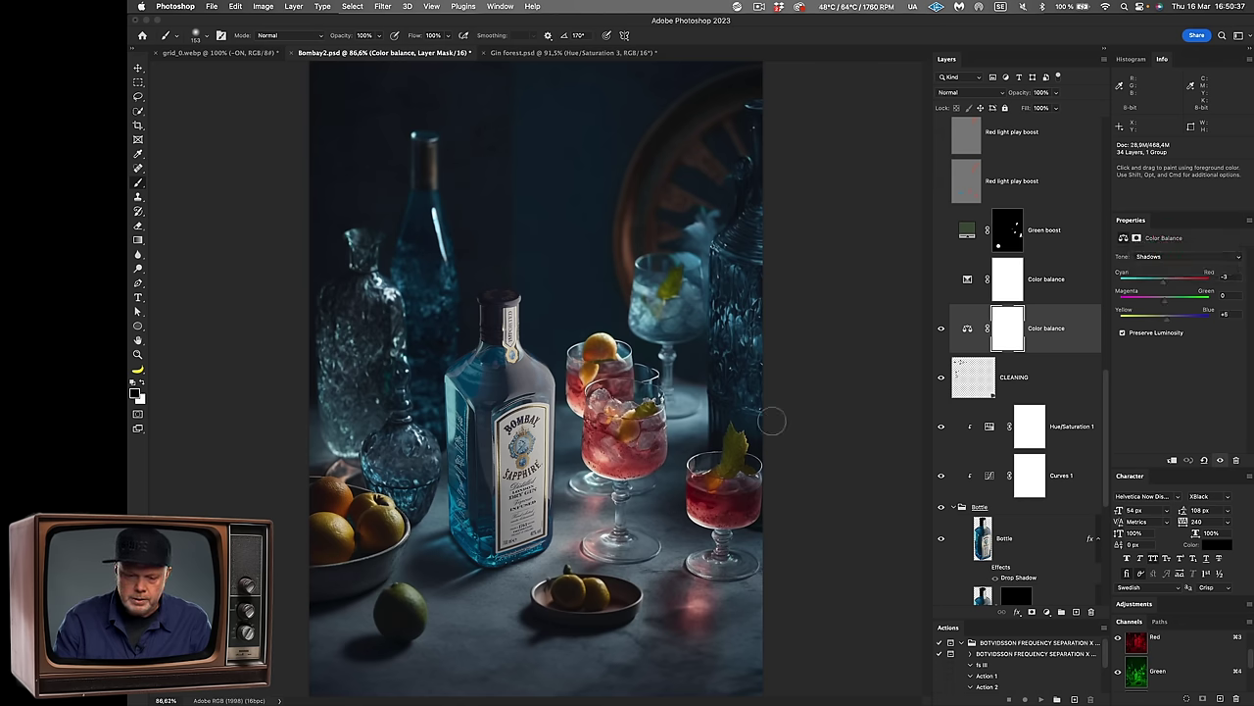
{"action": "left_click", "coordinate": [942, 329]}
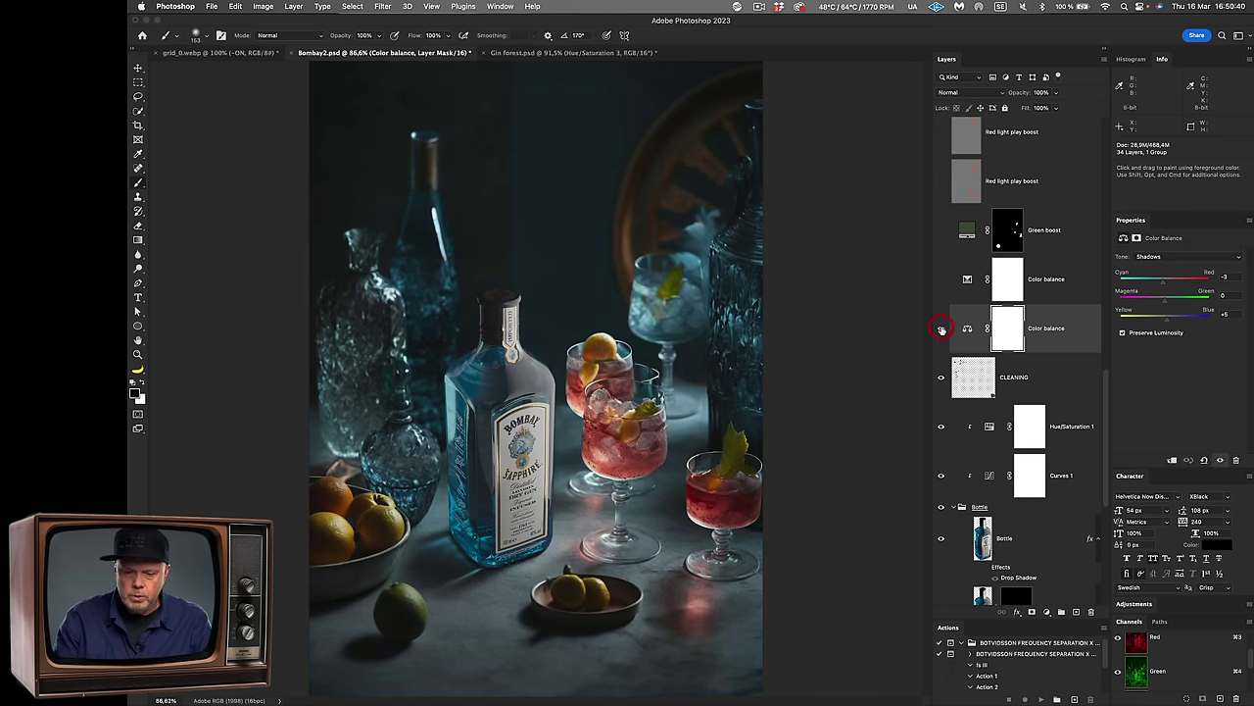
{"action": "left_click", "coordinate": [967, 279]}
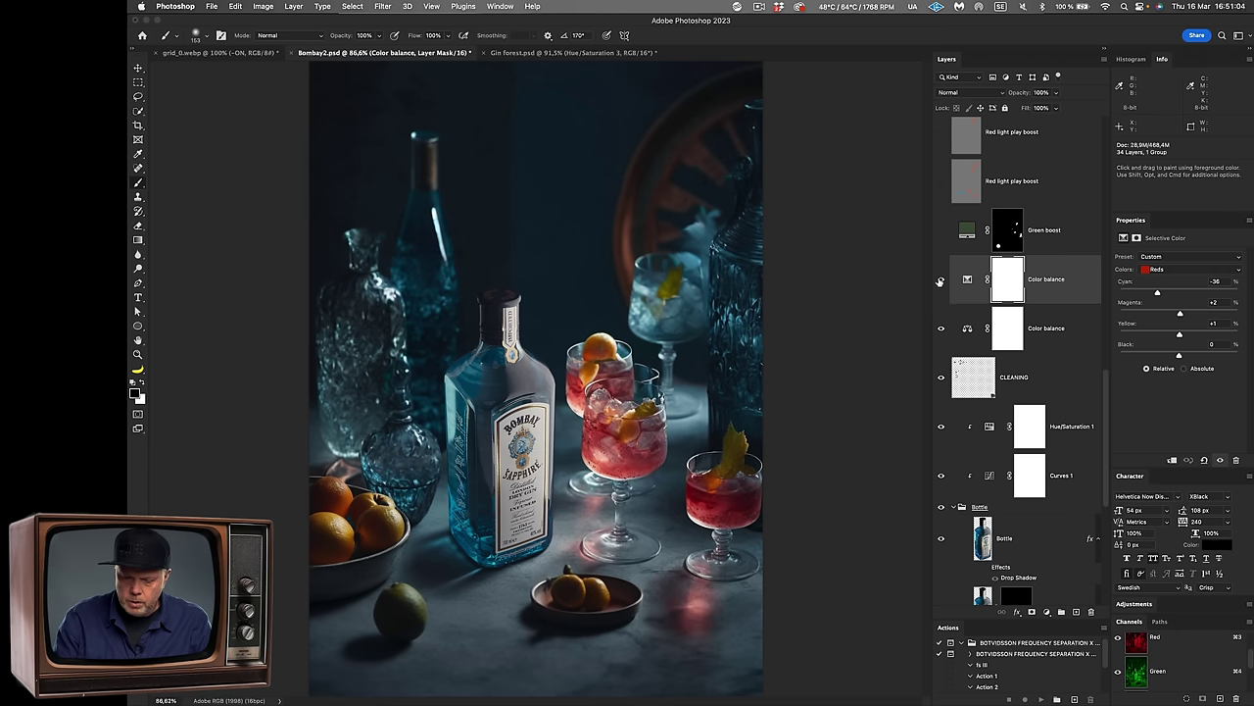
{"action": "left_click", "coordinate": [940, 281]}
{"action": "left_click", "coordinate": [940, 282]}
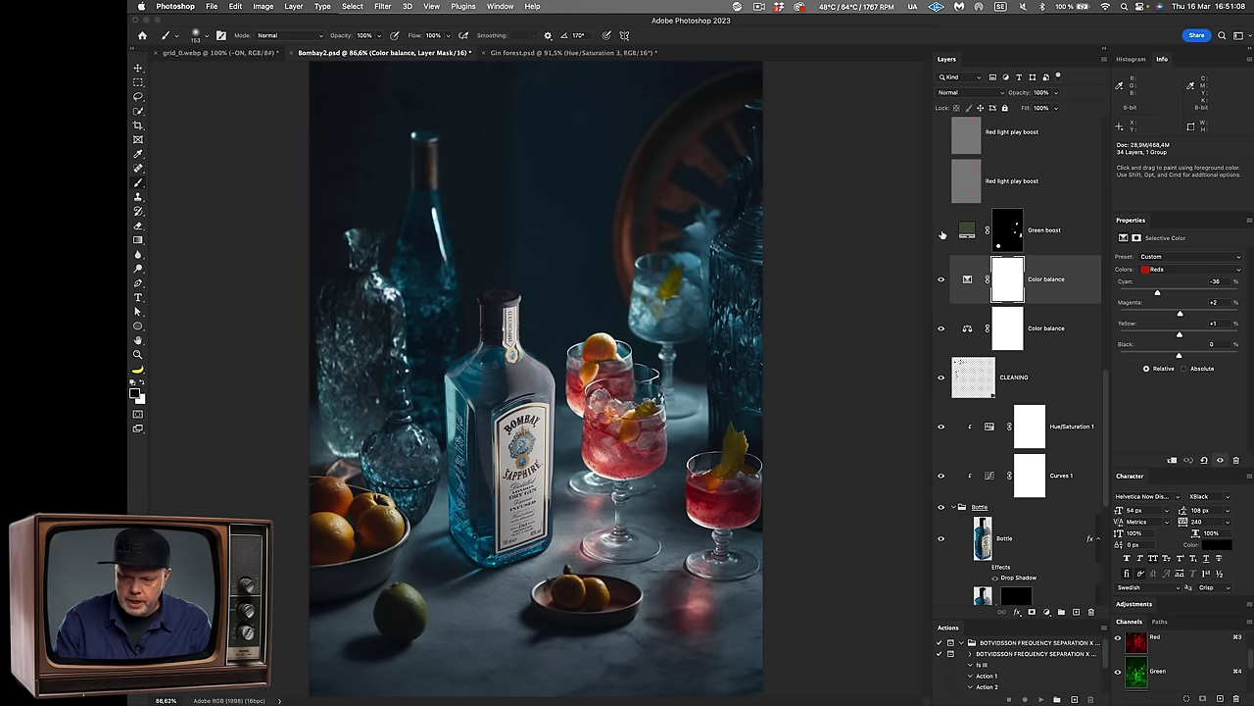
Step: Turn on Green boost to green the garnishes, then both Red light play boost layers
{"action": "left_click", "coordinate": [941, 231]}
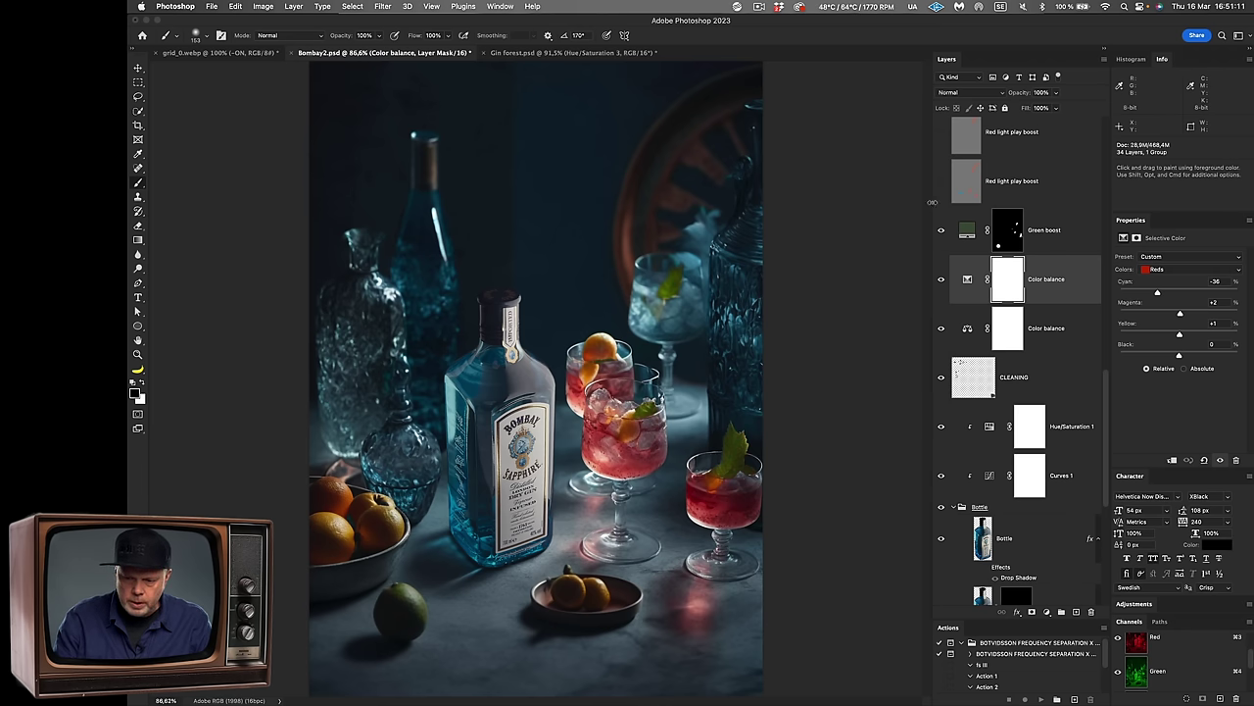
{"action": "left_click", "coordinate": [936, 232]}
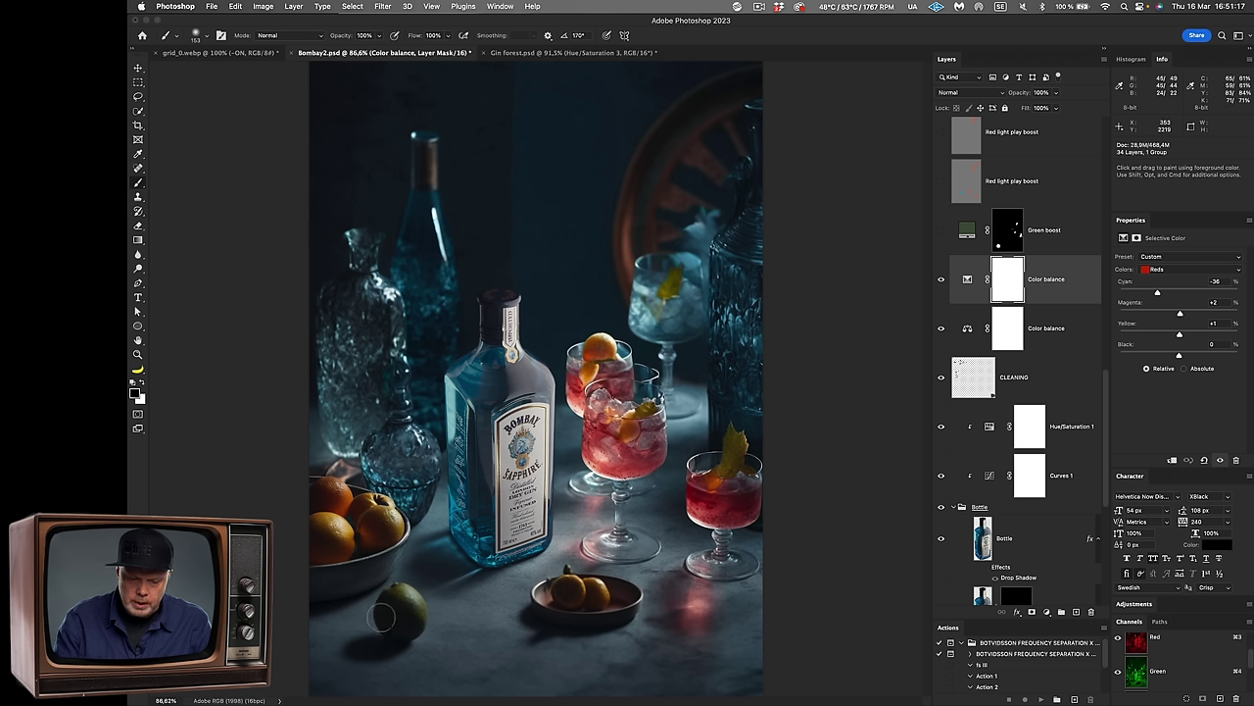
{"action": "left_click", "coordinate": [939, 232]}
{"action": "scroll", "coordinate": [942, 290], "scroll_direction": "up", "scroll_amount": 2}
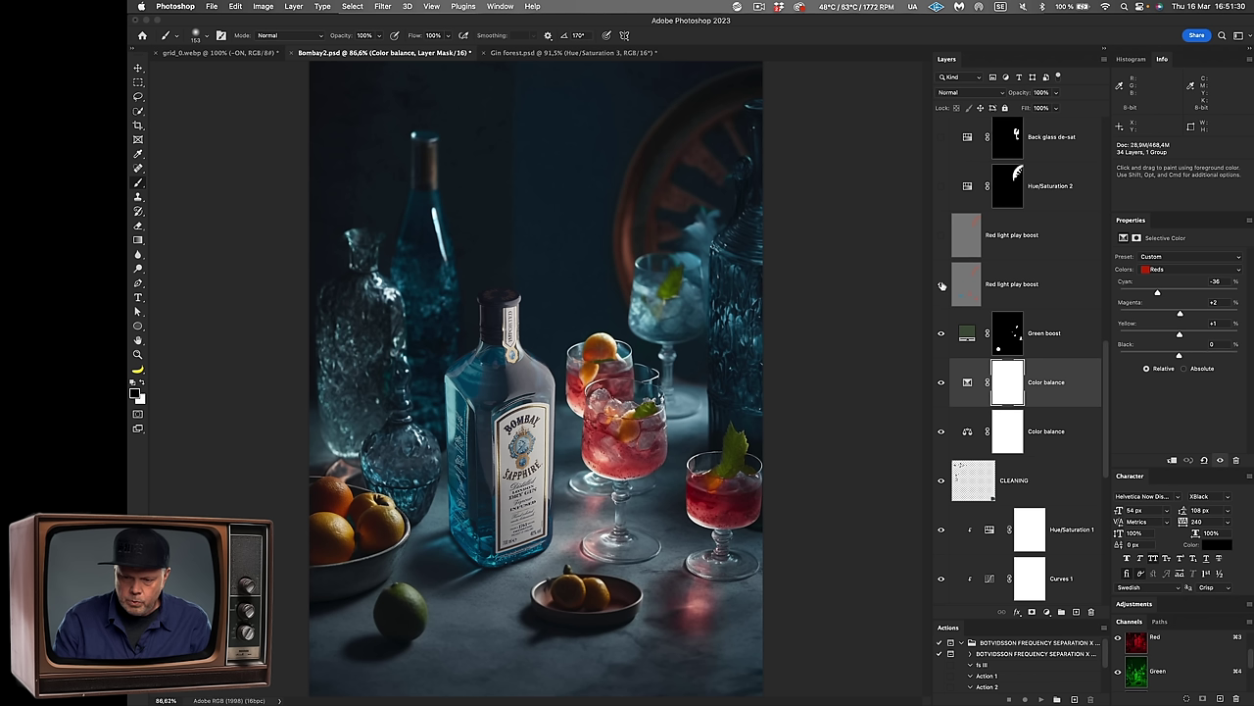
{"action": "left_click", "coordinate": [941, 285]}
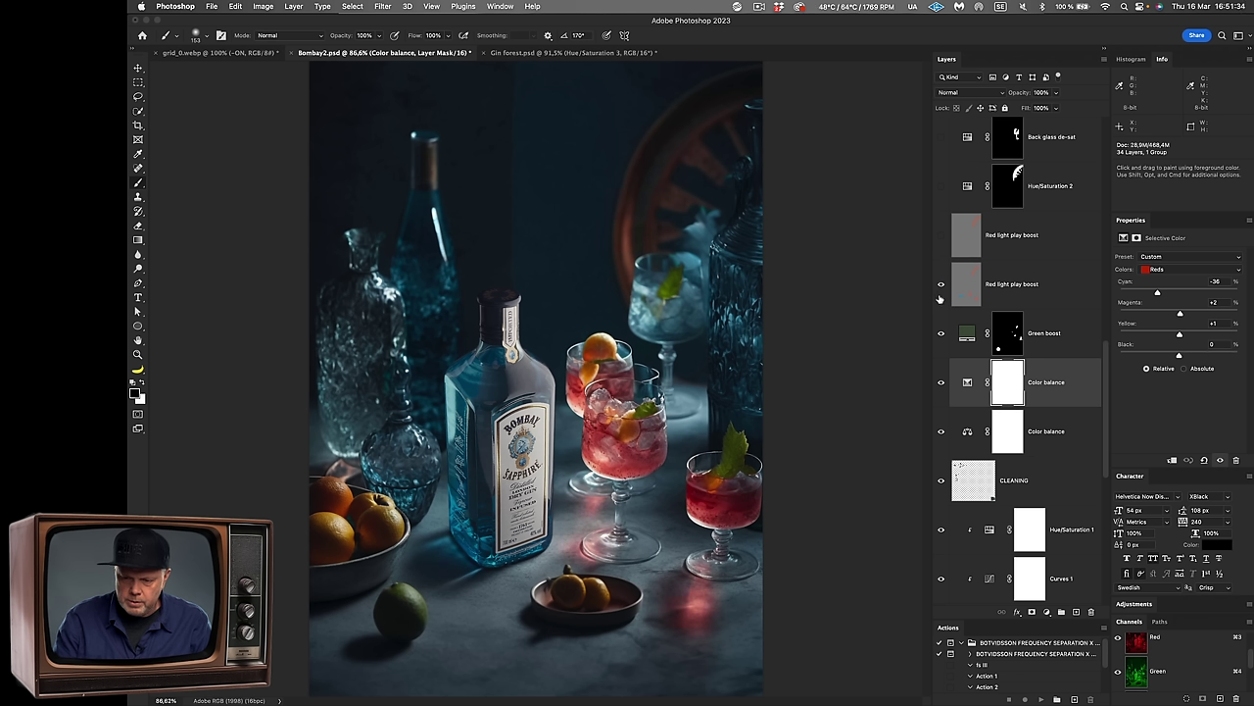
{"action": "left_click", "coordinate": [942, 285]}
Step: Turn on the Hue/Saturation 2 adjustment and view its settings
{"action": "left_click", "coordinate": [967, 190]}
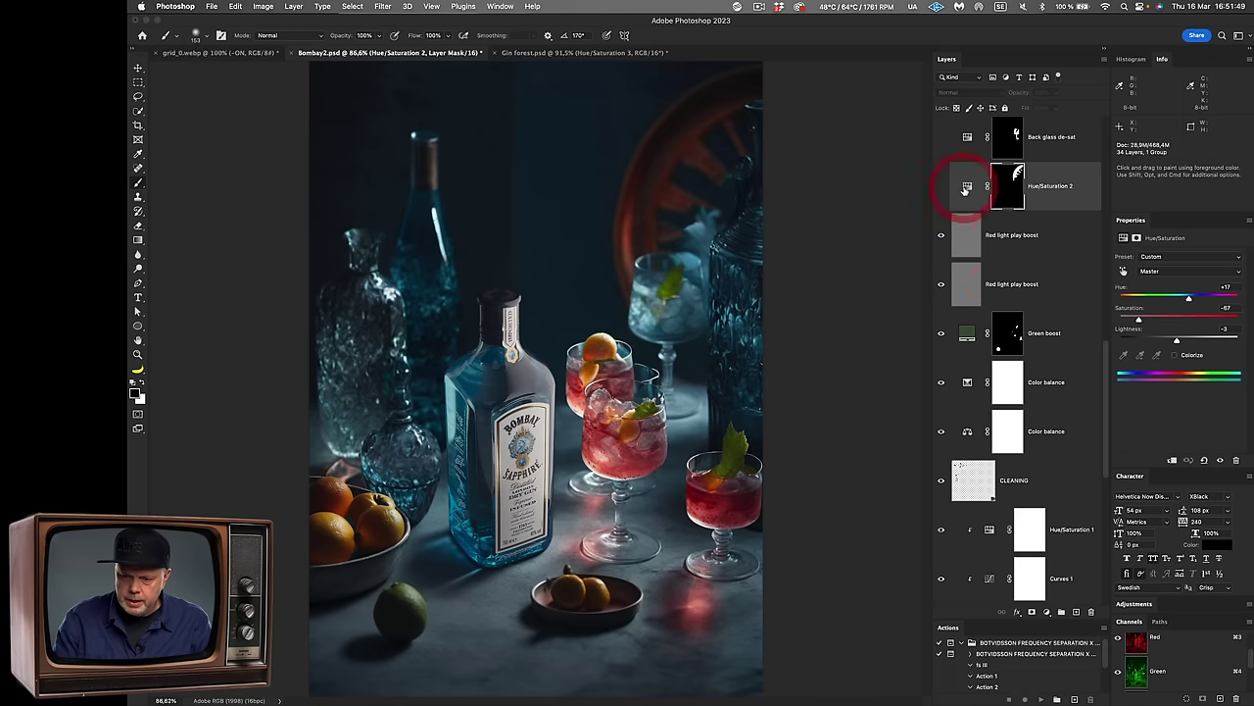
{"action": "scroll", "coordinate": [965, 191], "scroll_direction": "up", "scroll_amount": 3}
{"action": "scroll", "coordinate": [965, 191], "scroll_direction": "up", "scroll_amount": 2}
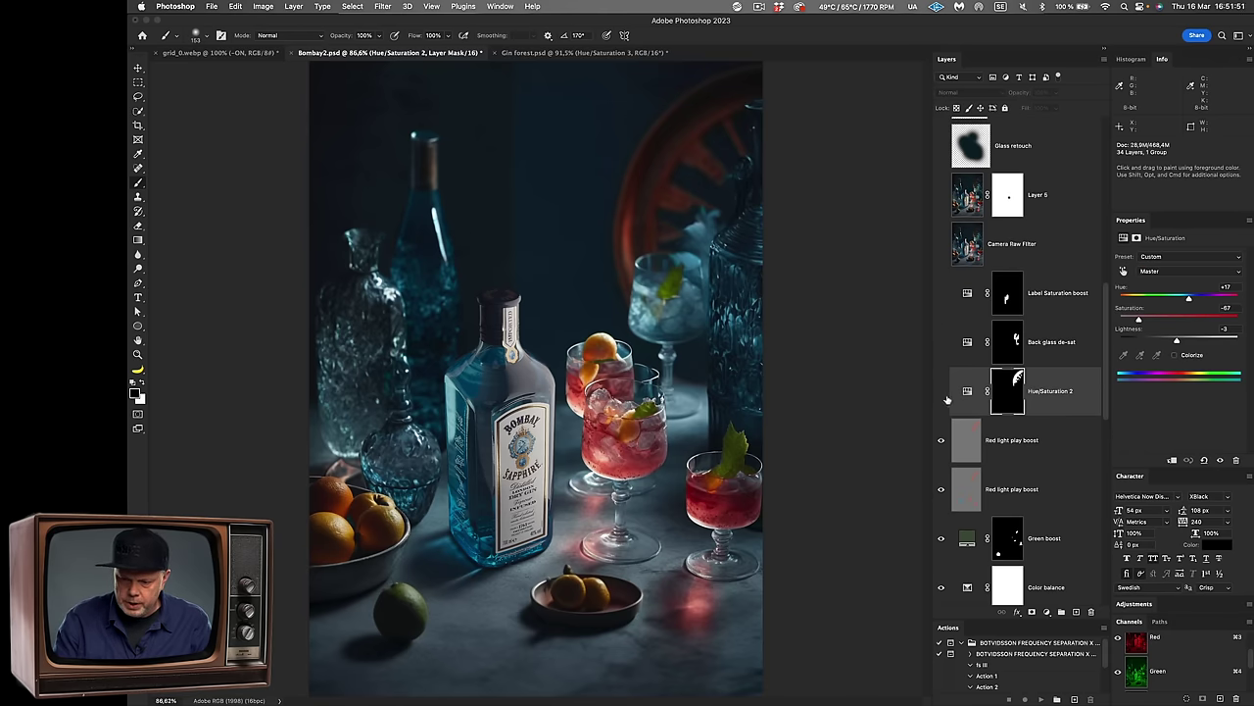
{"action": "left_click", "coordinate": [941, 392]}
{"action": "left_click", "coordinate": [968, 391]}
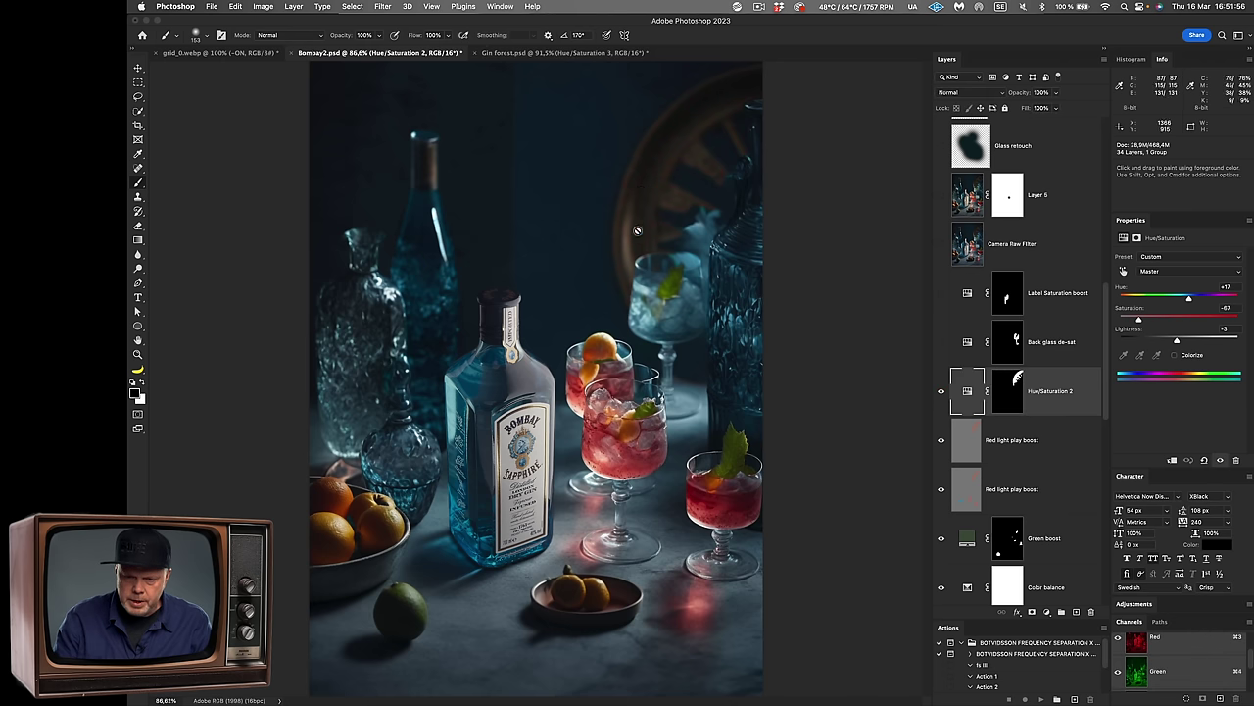
Step: Compare the glassware with Back glass de-sat off and on, then enable Label Saturation boost
{"action": "left_click", "coordinate": [942, 342]}
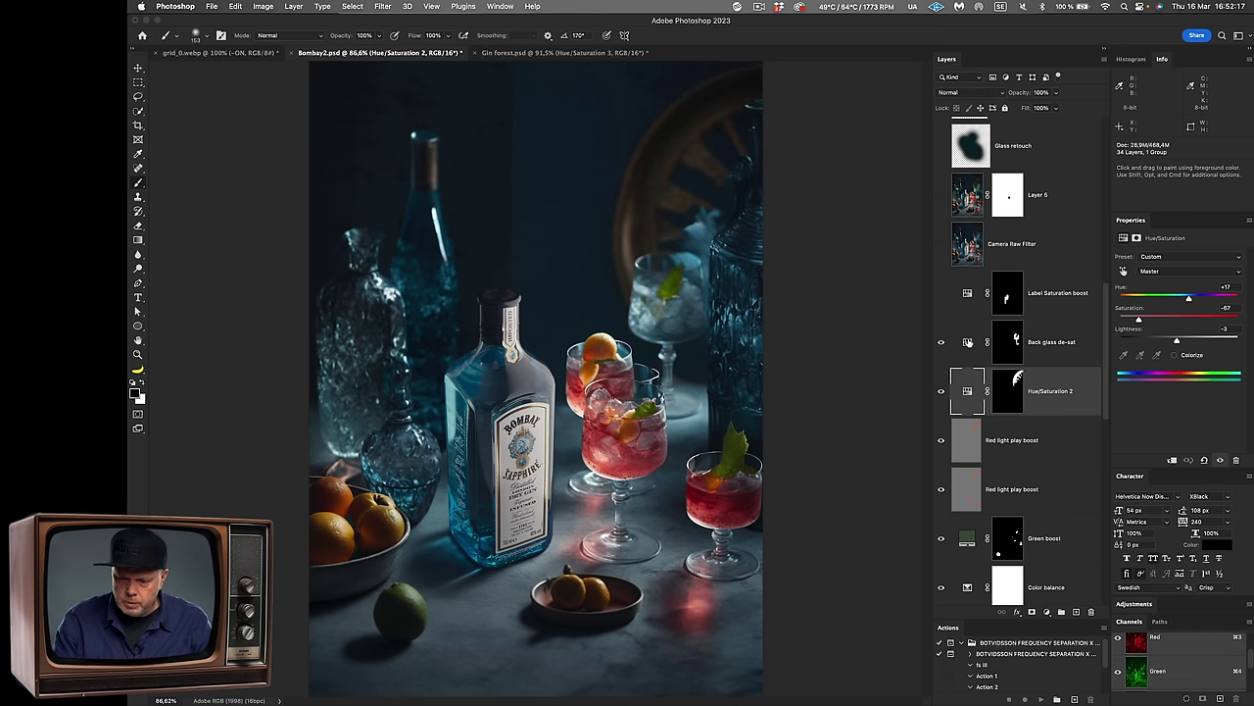
{"action": "left_click", "coordinate": [968, 342]}
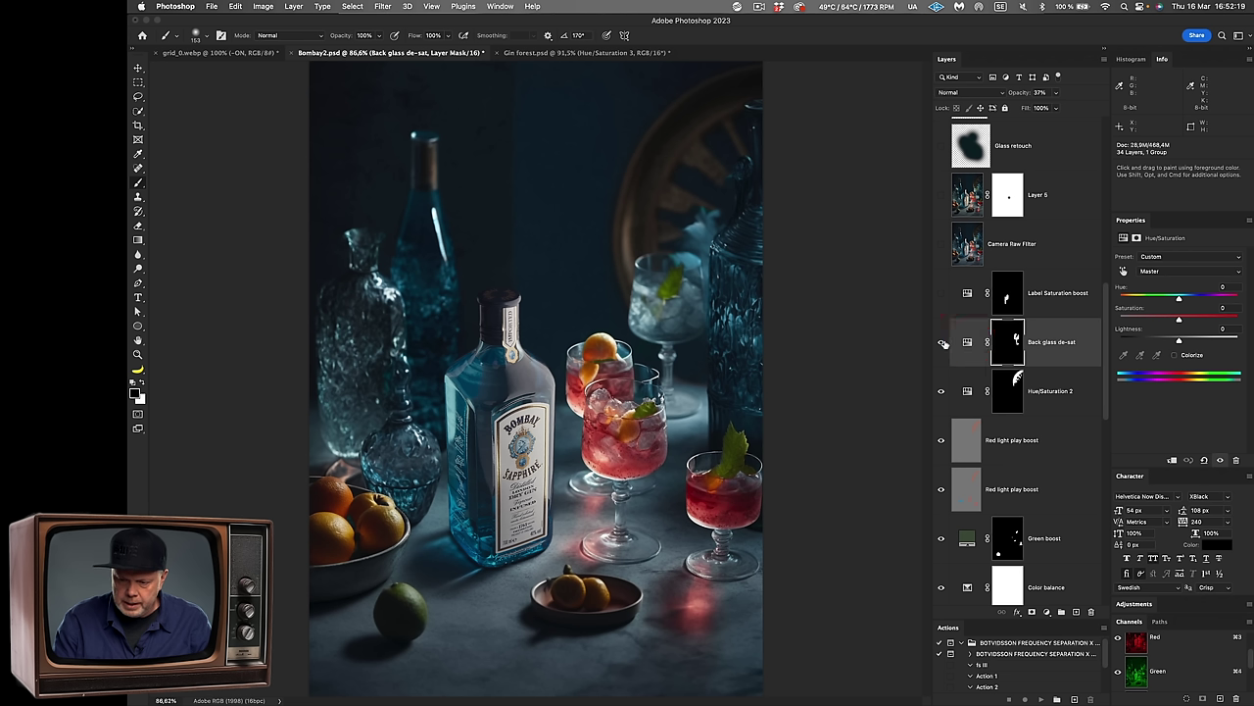
{"action": "left_click", "coordinate": [942, 342]}
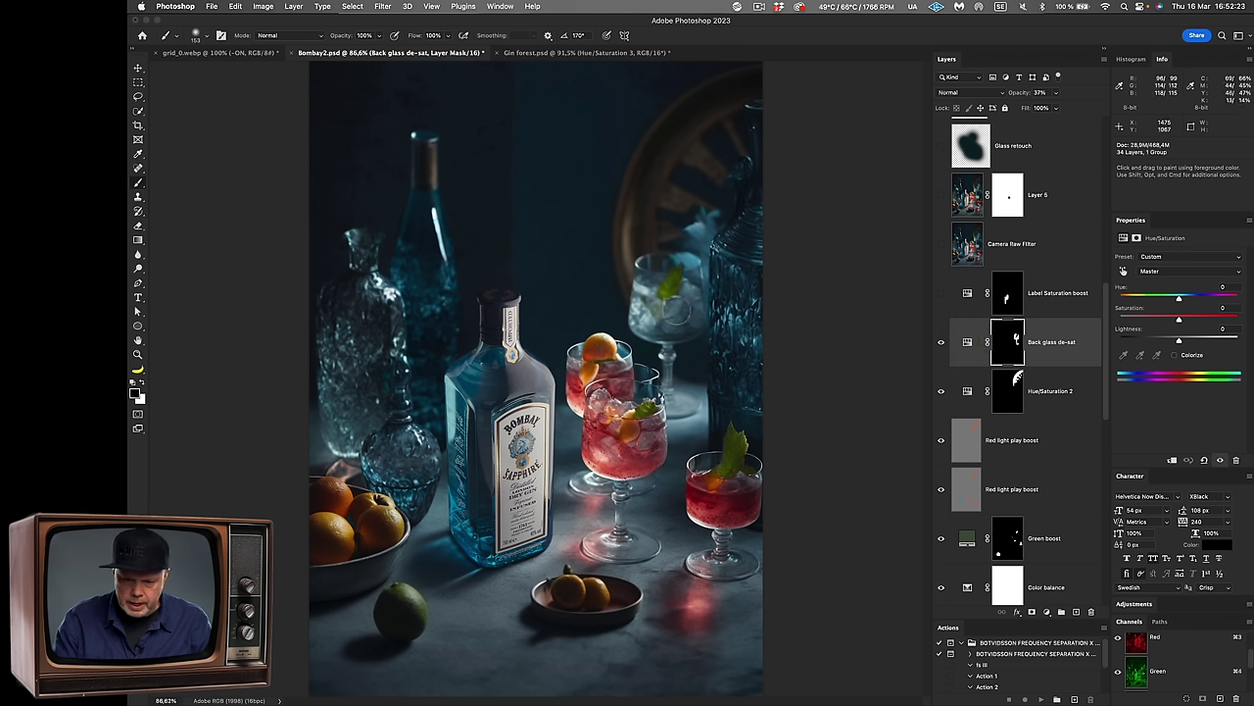
{"action": "left_click", "coordinate": [942, 342]}
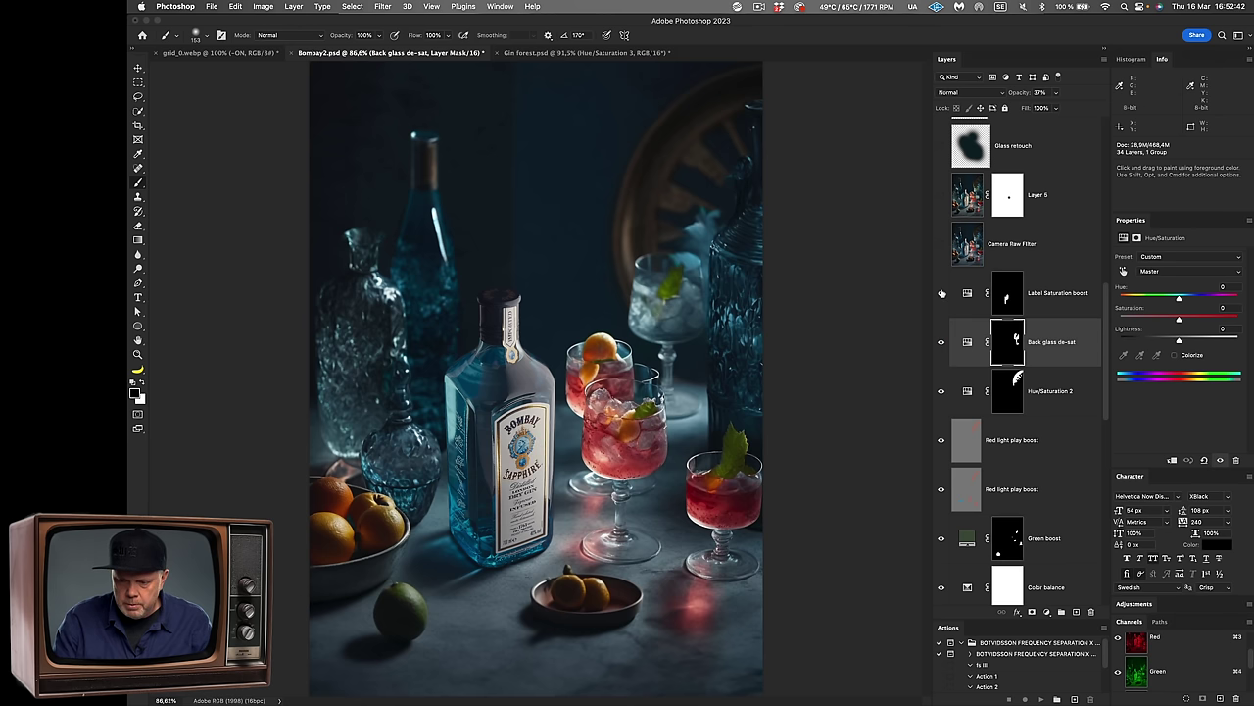
{"action": "left_click", "coordinate": [942, 293]}
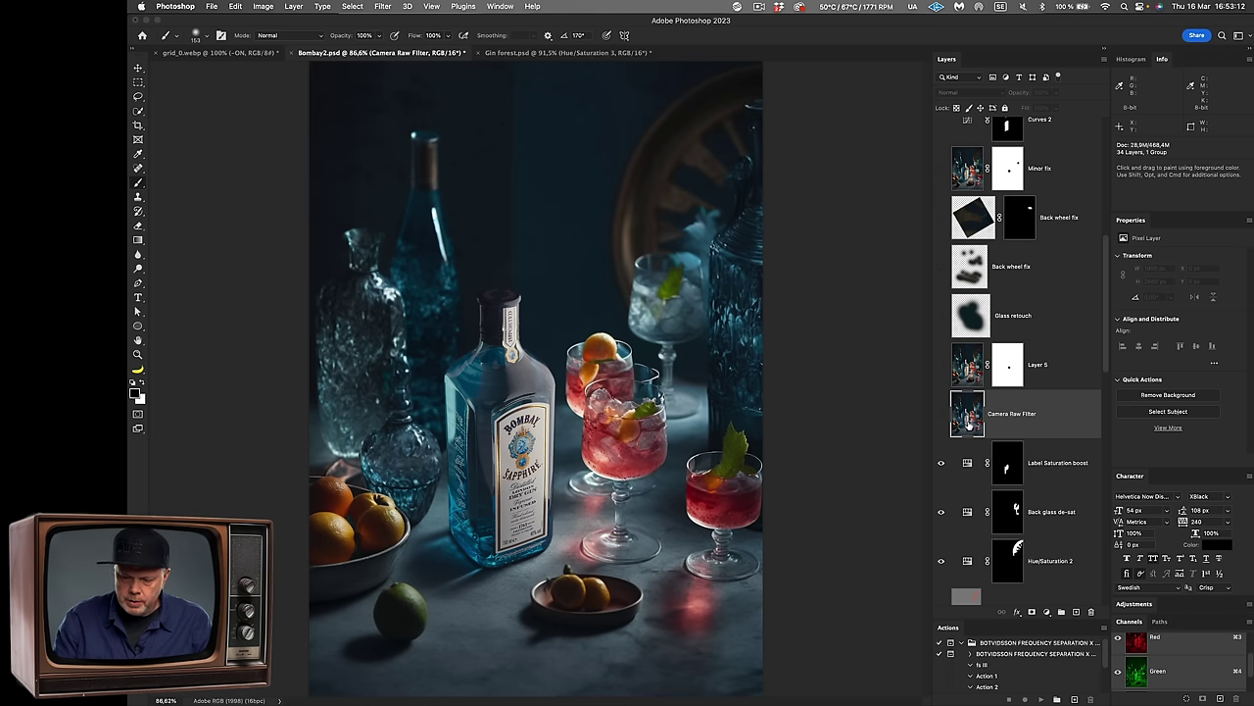
Step: Turn on the Camera Raw Filter layer, preview Layer 5, and target the Camera Raw layer
{"action": "left_click", "coordinate": [941, 415]}
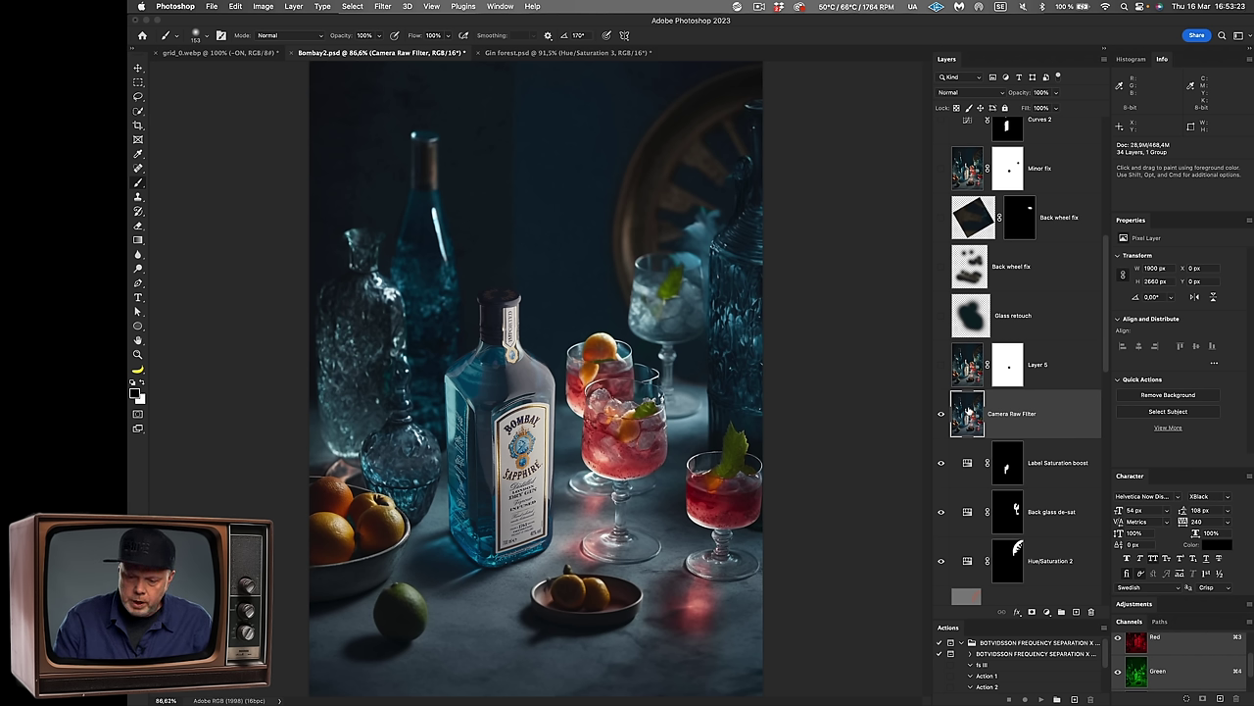
{"action": "left_click", "coordinate": [940, 368]}
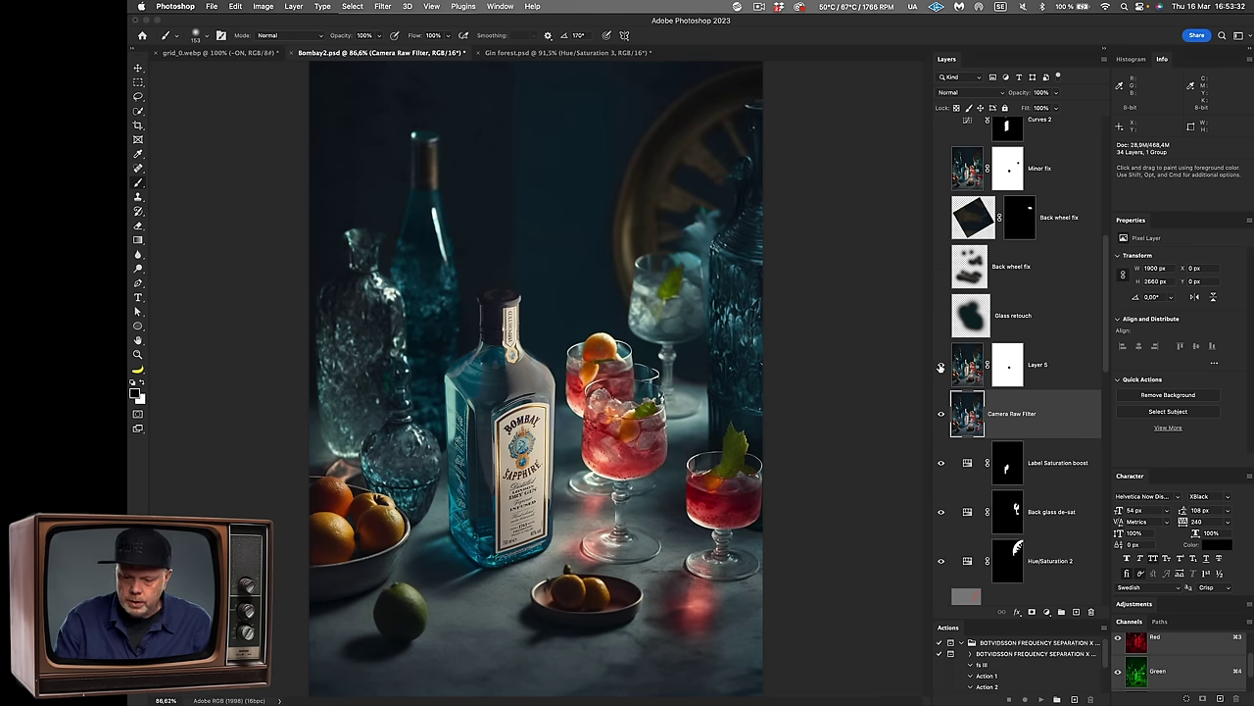
{"action": "left_click", "coordinate": [939, 367]}
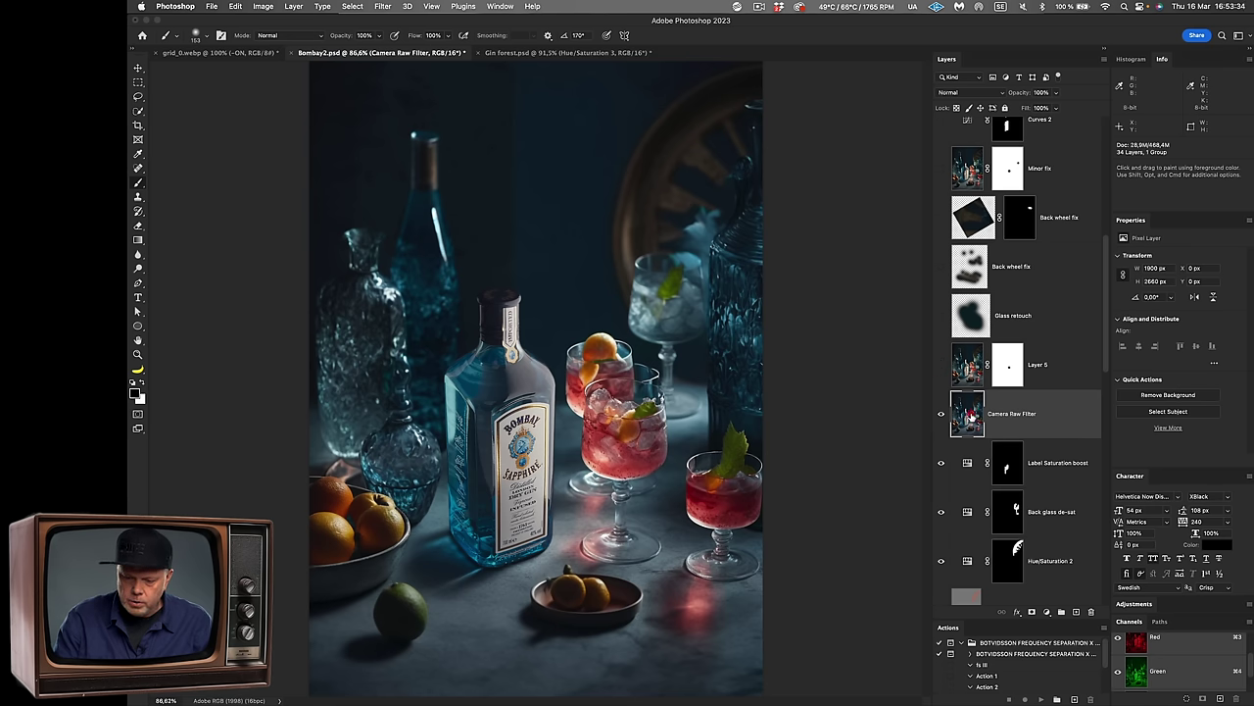
{"action": "left_click", "coordinate": [968, 414]}
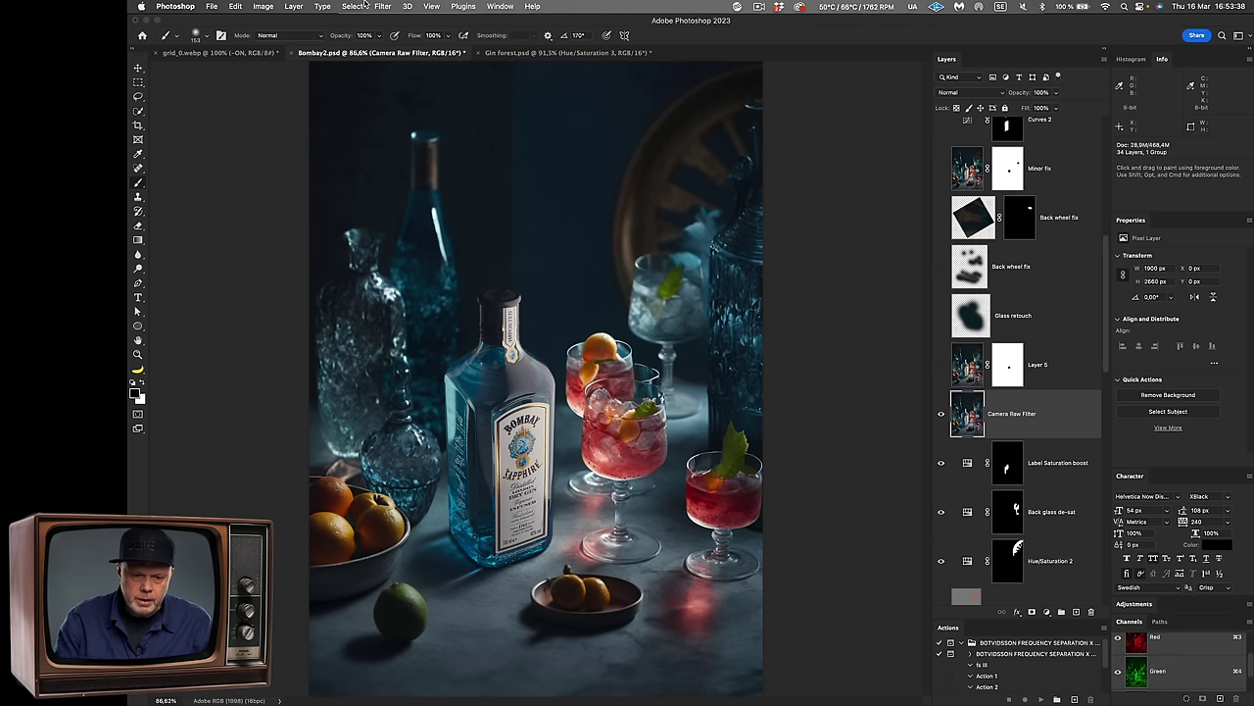
Step: Apply a Camera Raw Filter lowering the Blue curve's top point to 219, then enable Layer 5
{"action": "left_click", "coordinate": [359, 6]}
{"action": "mouse_move", "coordinate": [384, 6]}
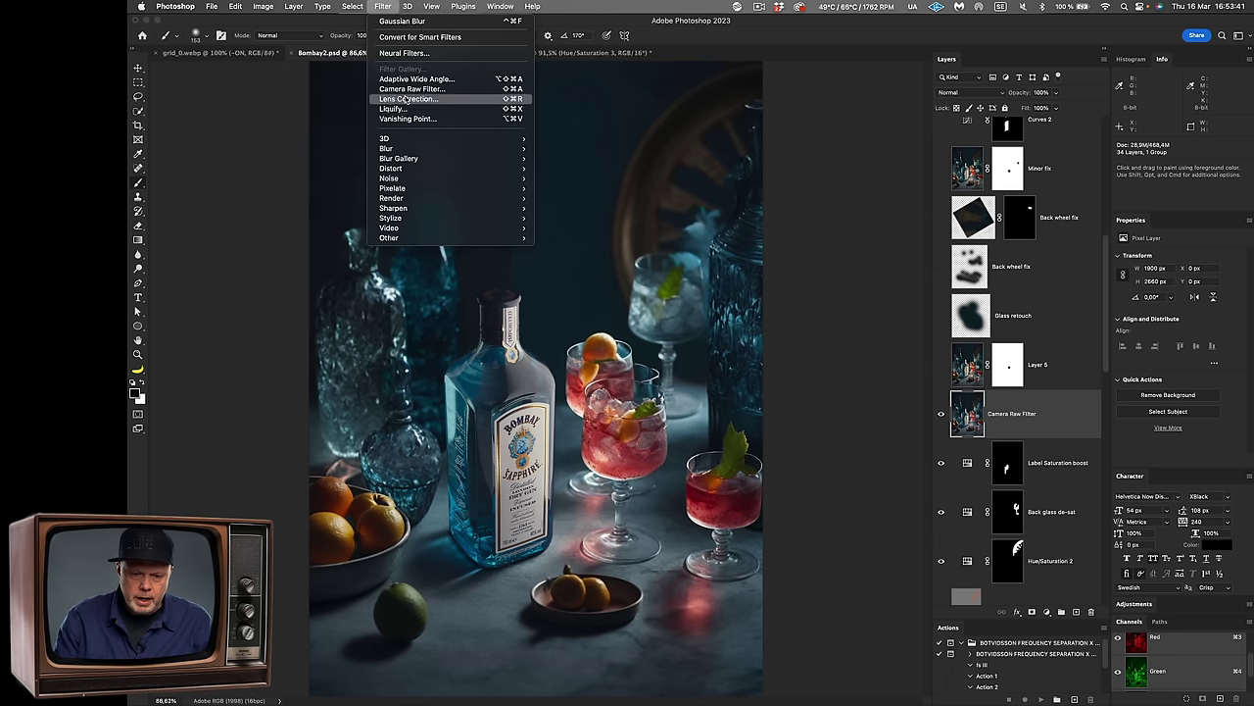
{"action": "left_click", "coordinate": [402, 90]}
{"action": "left_click_drag", "start_coordinate": [1216, 245], "coordinate": [1215, 259]}
{"action": "left_click", "coordinate": [1222, 688]}
{"action": "left_click", "coordinate": [941, 365]}
{"action": "left_click", "coordinate": [966, 367]}
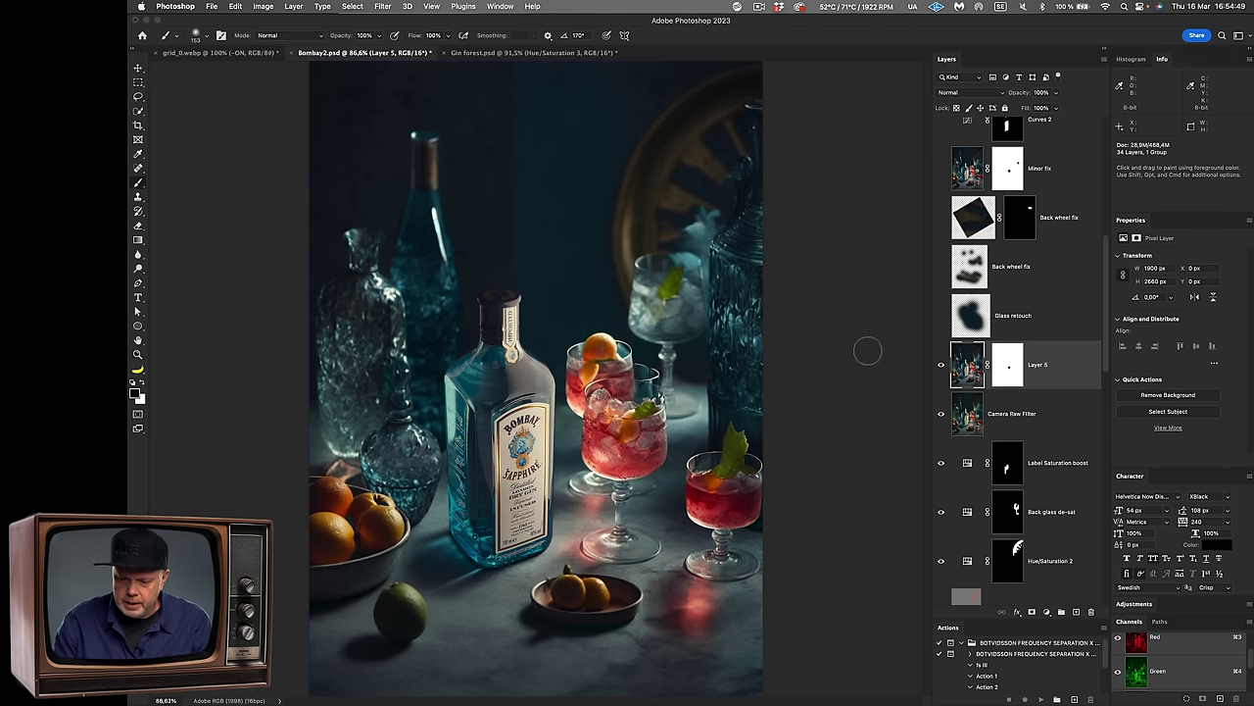
Step: Turn on the Glass retouch, Back wheel fix and Minor fix layers
{"action": "left_click", "coordinate": [941, 316]}
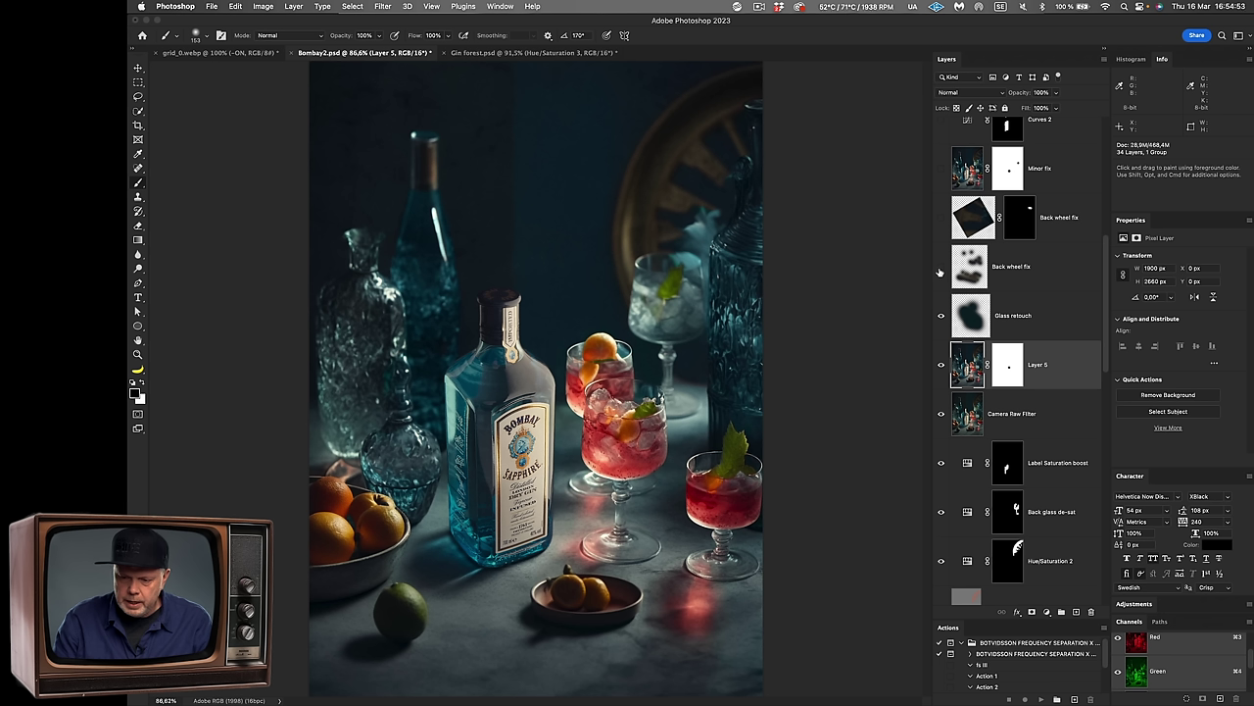
{"action": "left_click", "coordinate": [939, 268]}
{"action": "left_click", "coordinate": [939, 268]}
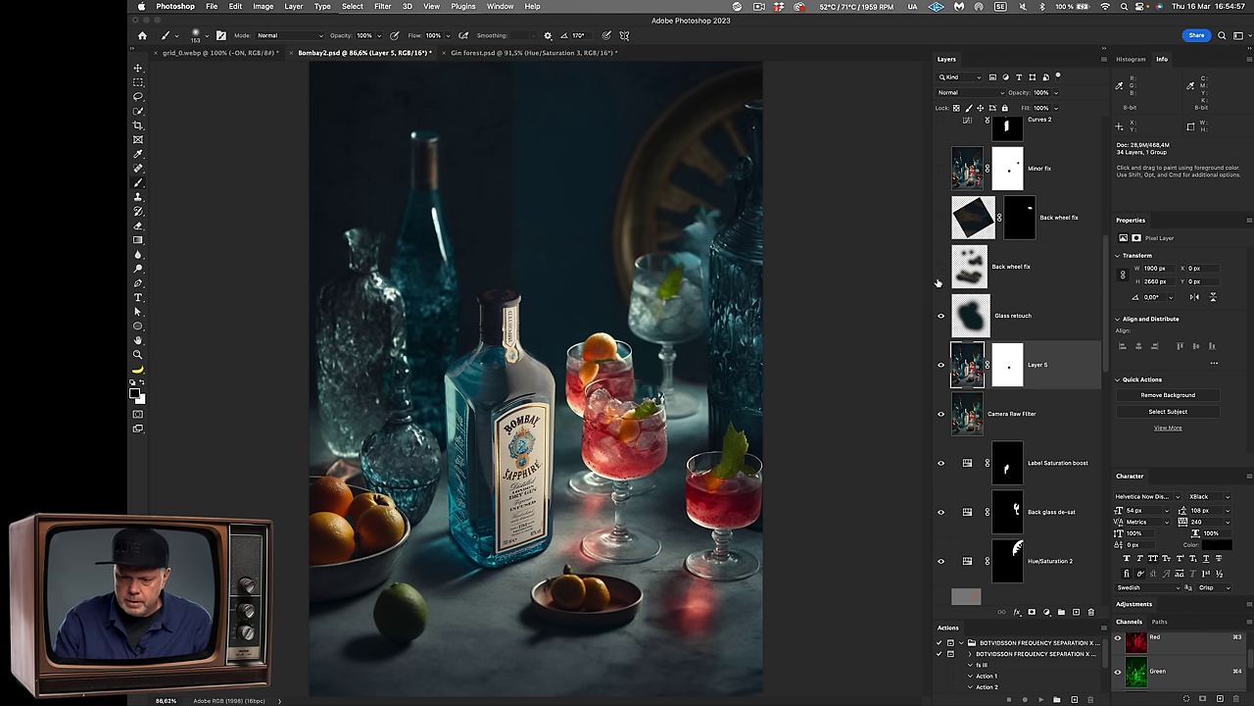
{"action": "left_click", "coordinate": [940, 267]}
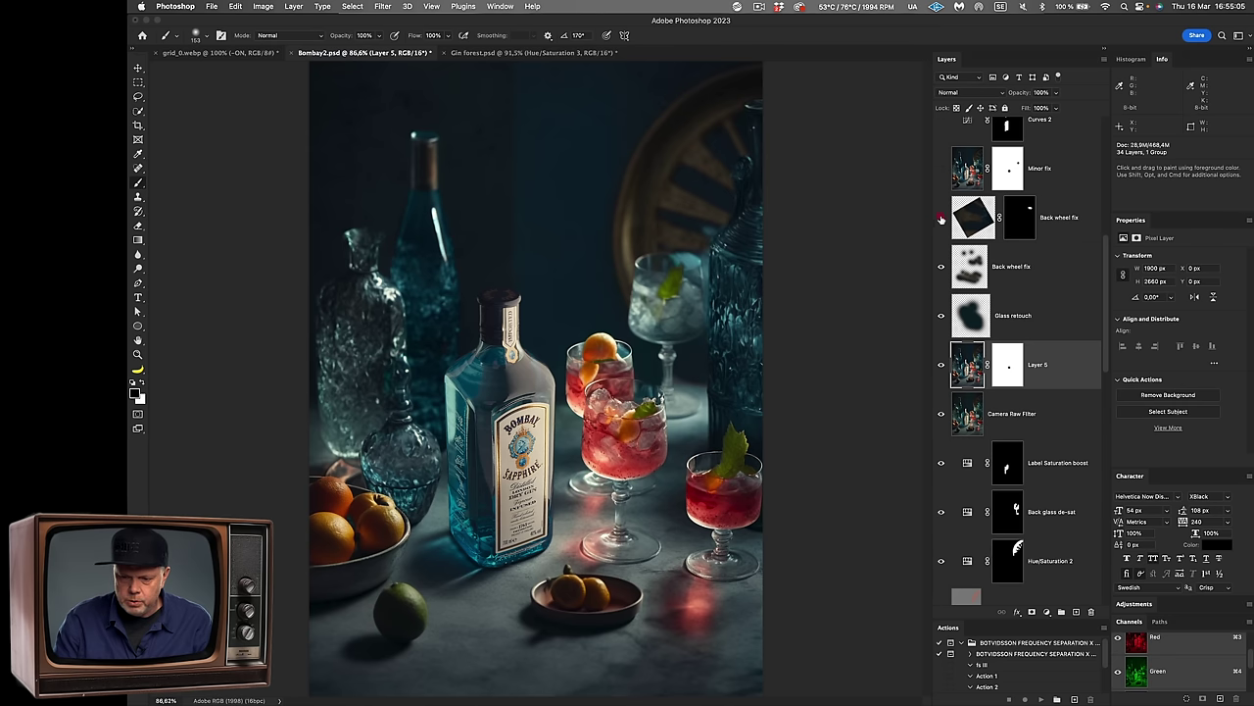
{"action": "left_click", "coordinate": [940, 168]}
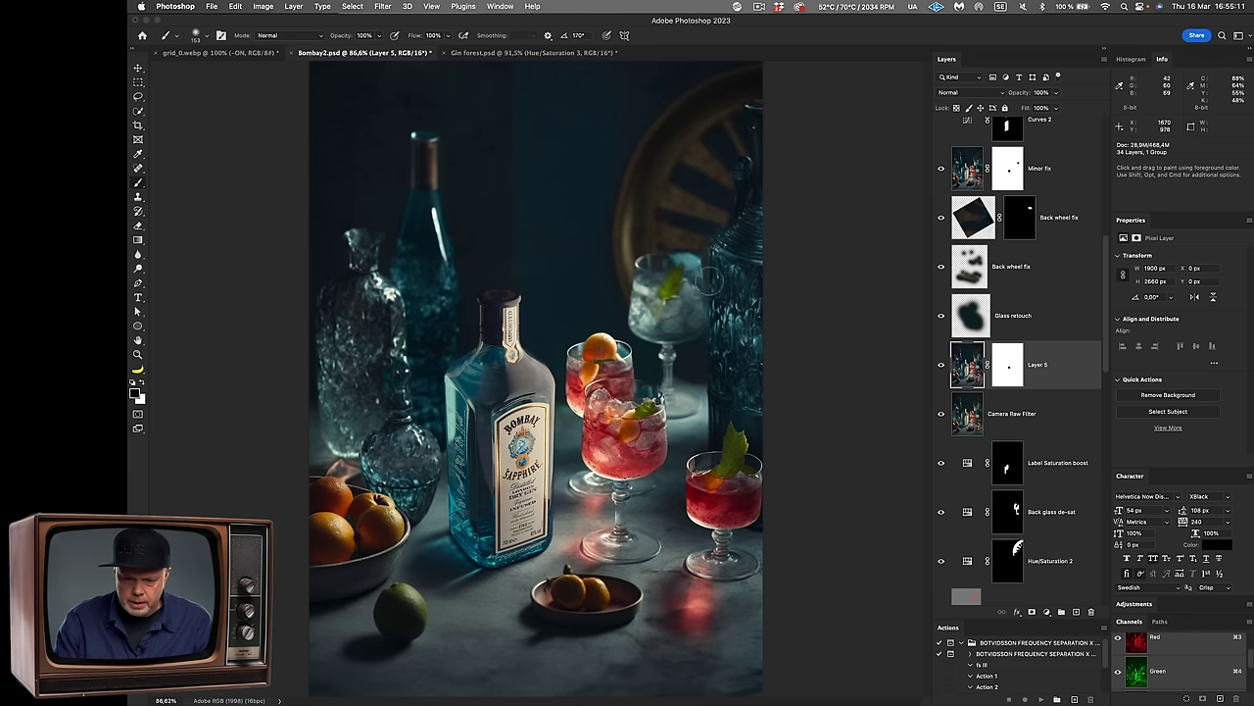
Step: Enable Curves 2 with its curve tweak undone, then Color Balance 2 (Highlights −5, −2)
{"action": "scroll", "coordinate": [993, 215], "scroll_direction": "up", "scroll_amount": 3}
{"action": "scroll", "coordinate": [994, 216], "scroll_direction": "up", "scroll_amount": 3}
{"action": "left_click", "coordinate": [937, 318]}
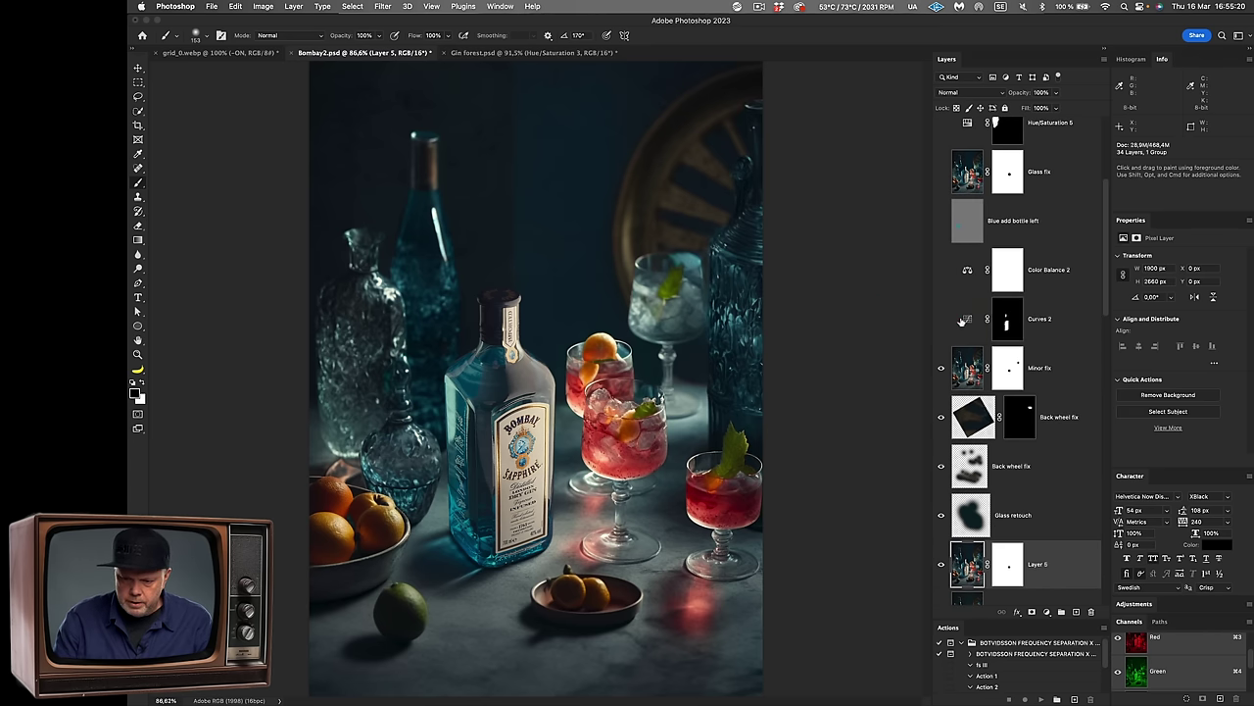
{"action": "left_click", "coordinate": [960, 320]}
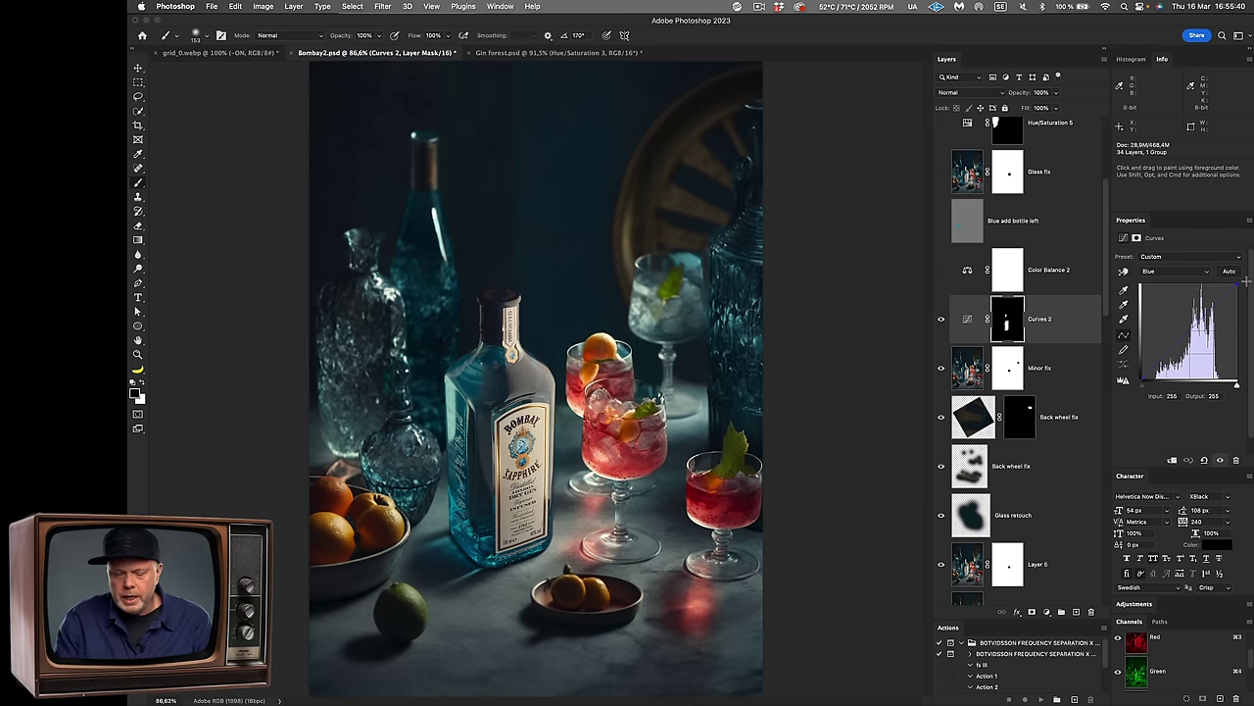
{"action": "key", "text": "super+z"}
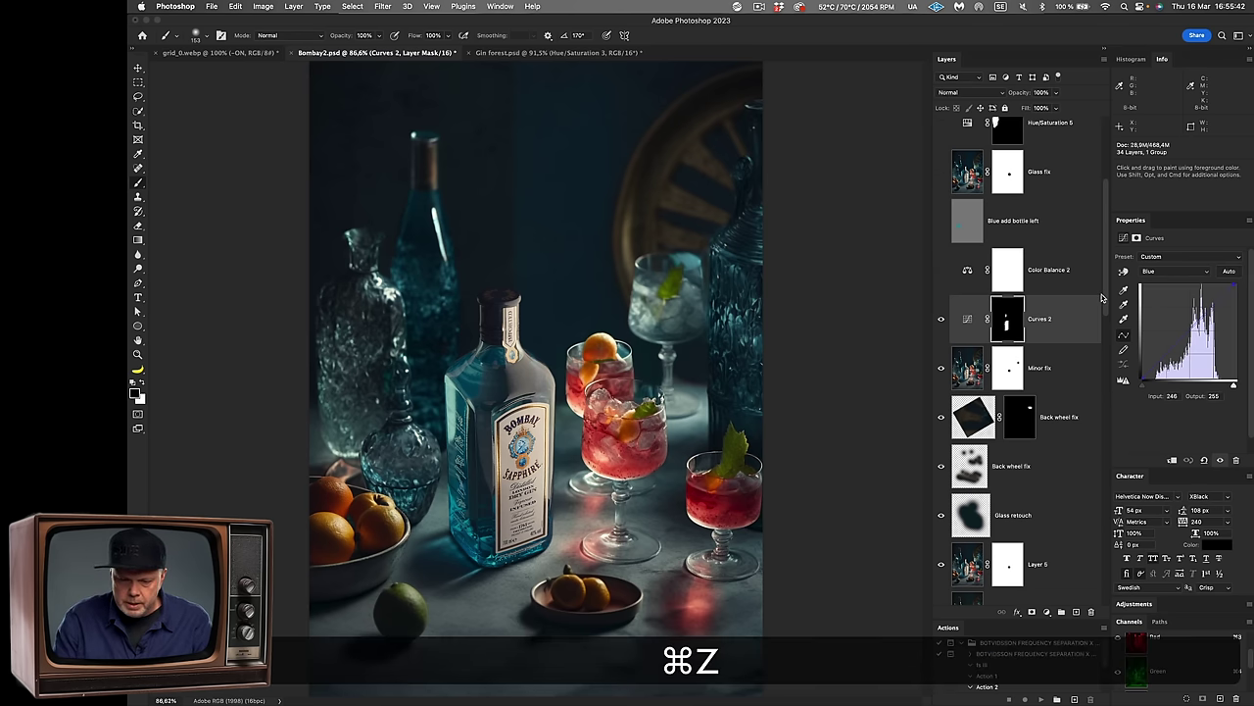
{"action": "left_click", "coordinate": [942, 274]}
{"action": "left_click", "coordinate": [967, 270]}
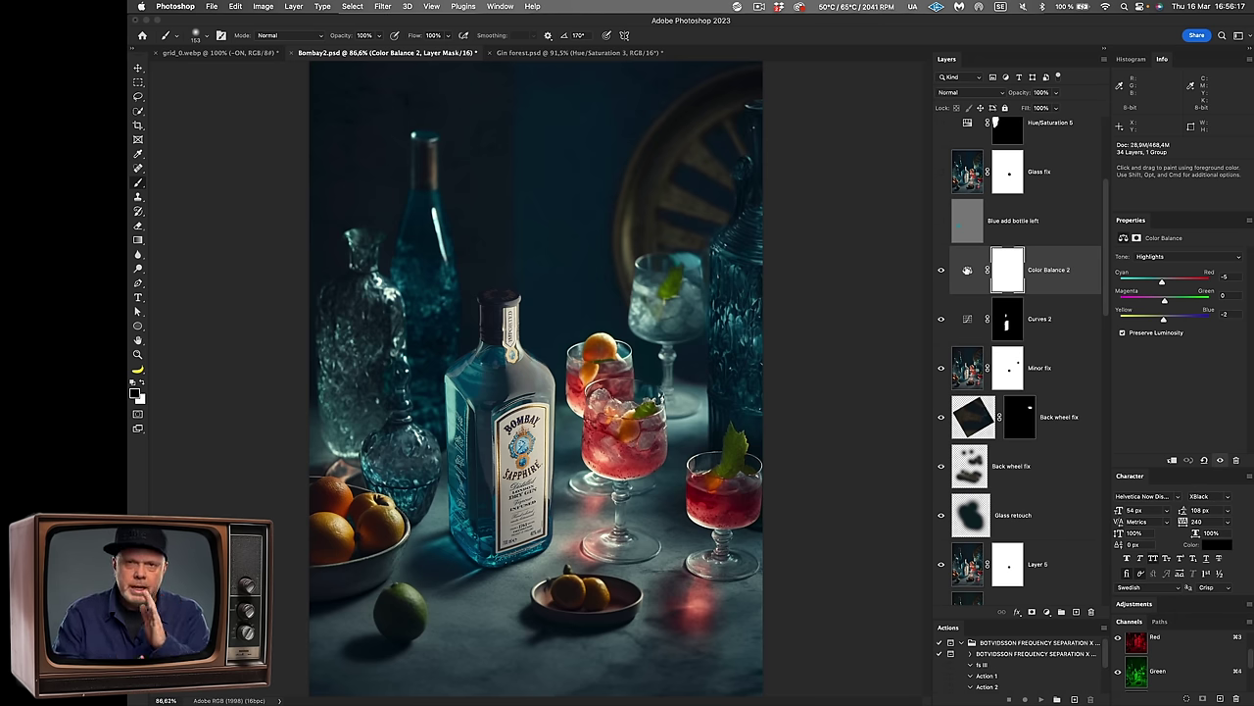
Step: Turn on the Blue add bottle left and Glass fix layers
{"action": "left_click", "coordinate": [966, 221]}
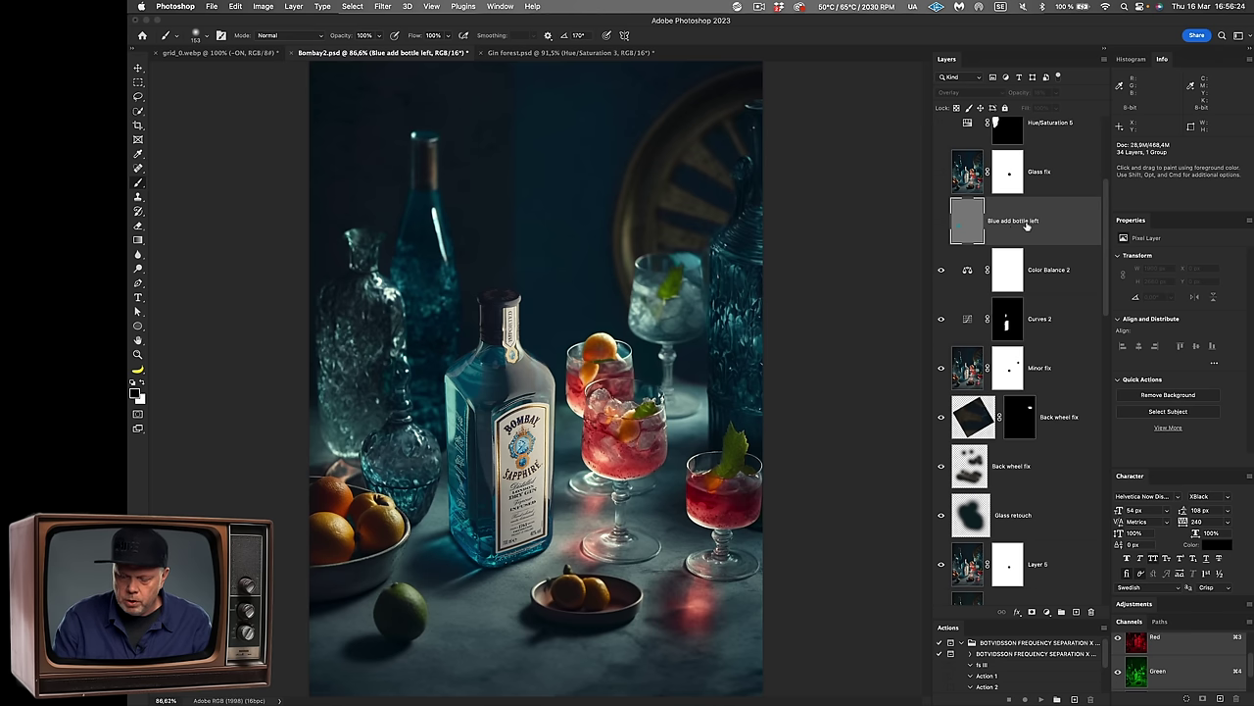
{"action": "left_click", "coordinate": [940, 220]}
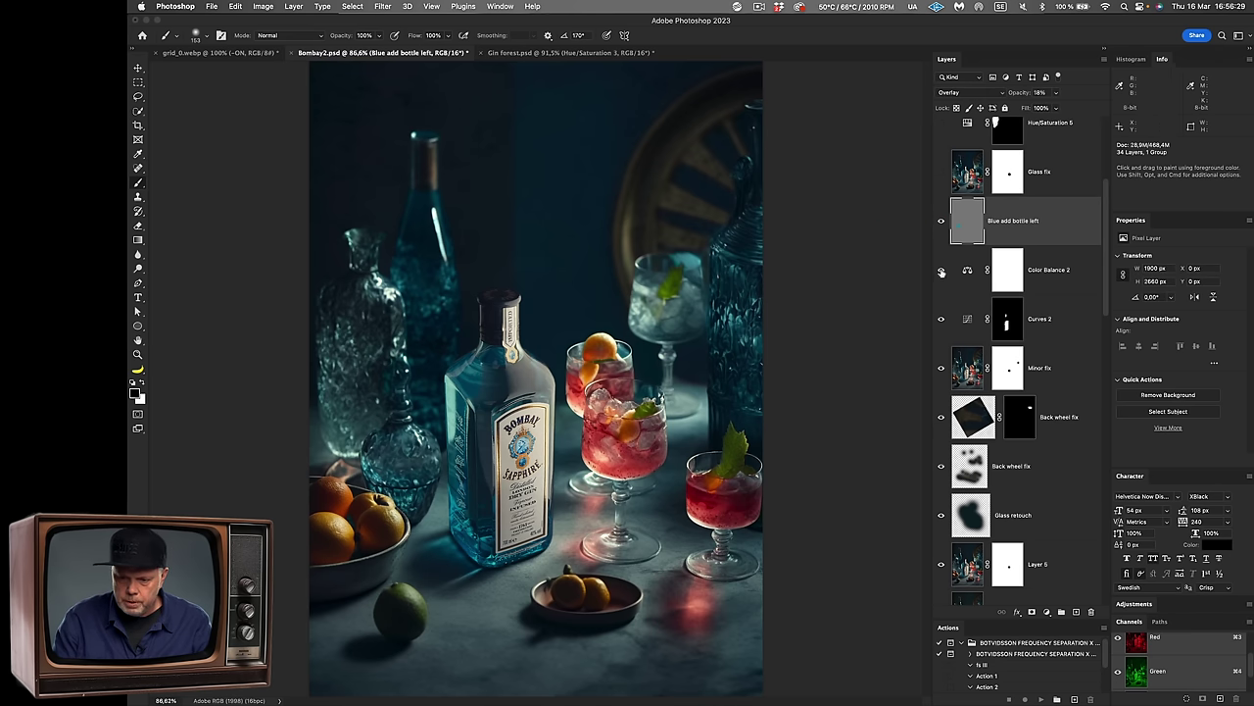
{"action": "scroll", "coordinate": [973, 250], "scroll_direction": "up", "scroll_amount": 3}
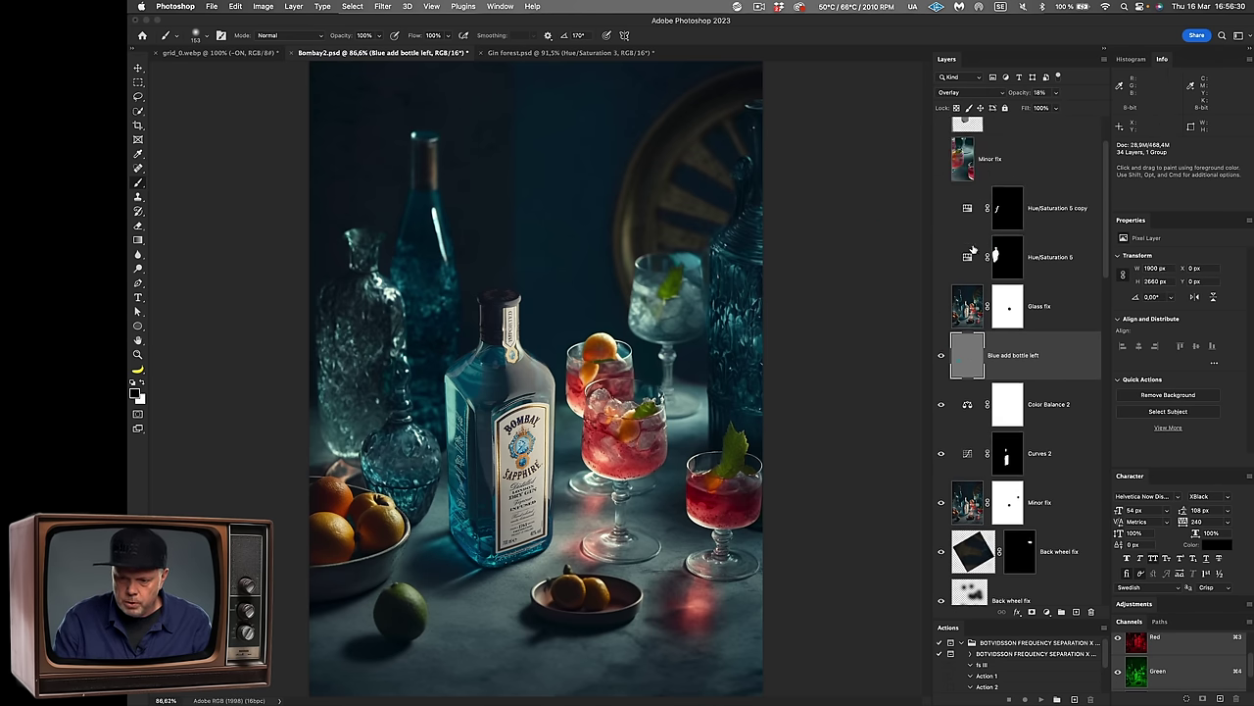
{"action": "left_click", "coordinate": [941, 305]}
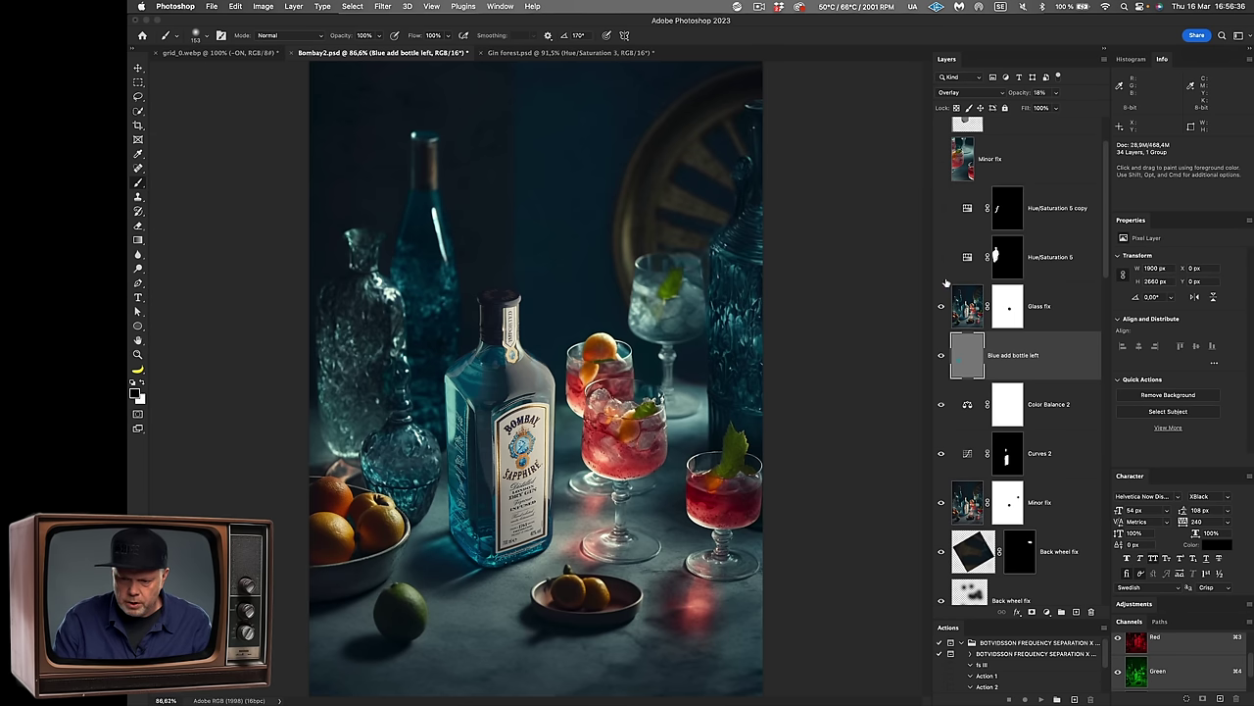
Step: Enable Hue/Saturation 5 (Saturation −49) and its copy
{"action": "left_click", "coordinate": [939, 258]}
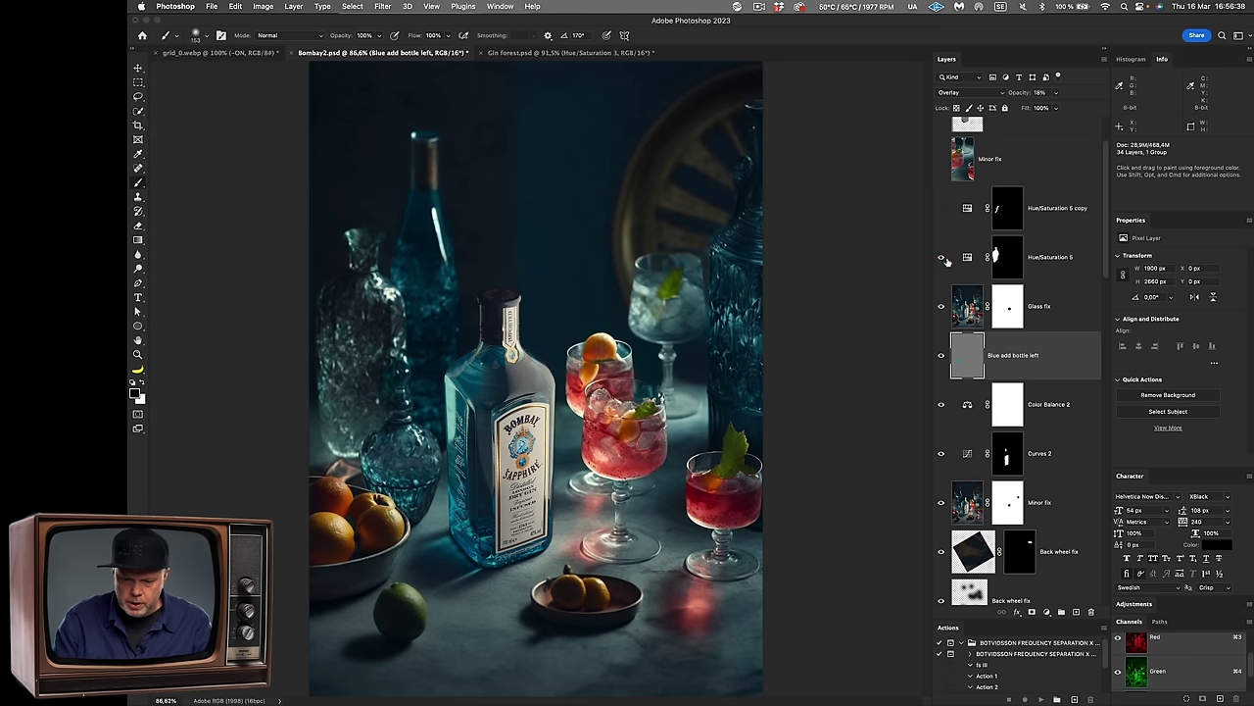
{"action": "left_click", "coordinate": [968, 257]}
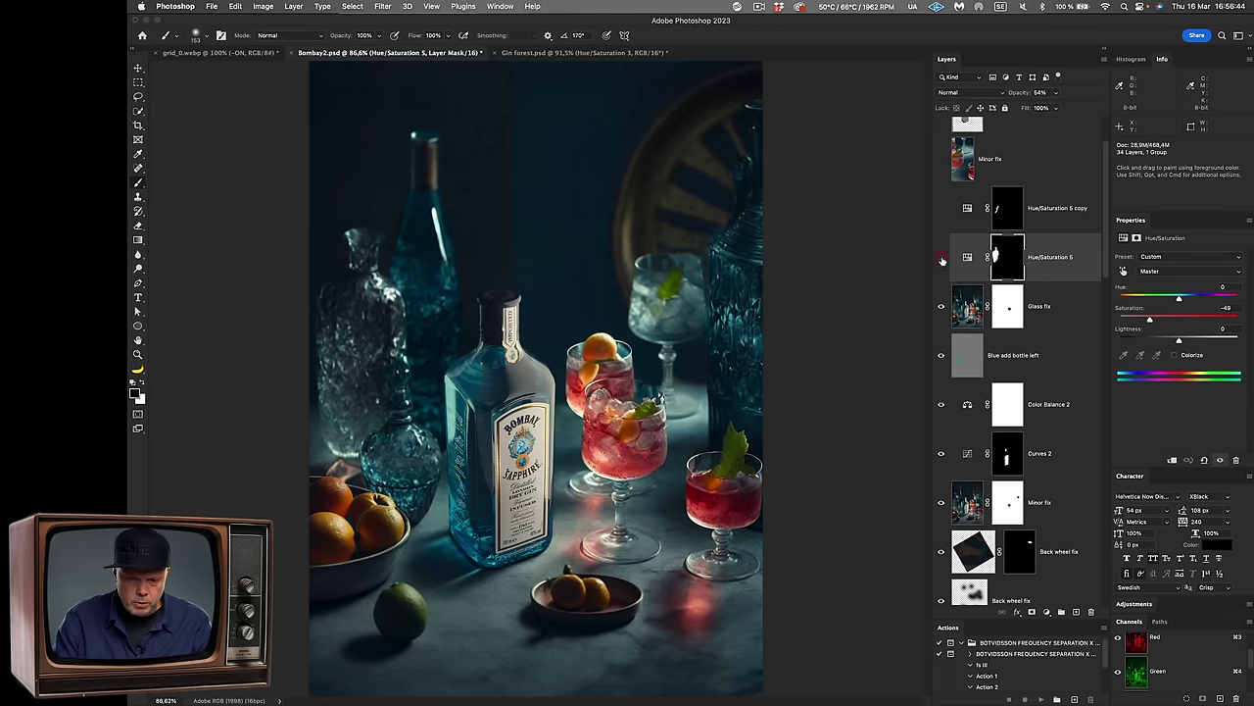
{"action": "left_click", "coordinate": [941, 210]}
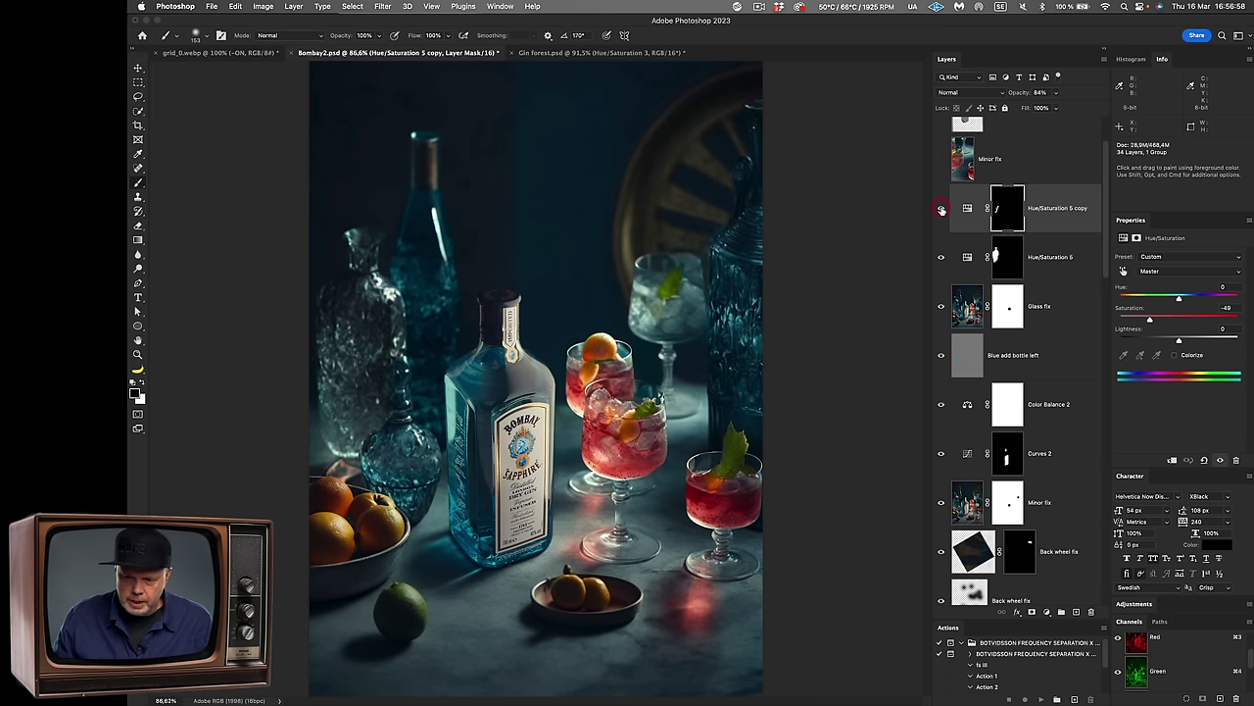
{"action": "left_click", "coordinate": [967, 208]}
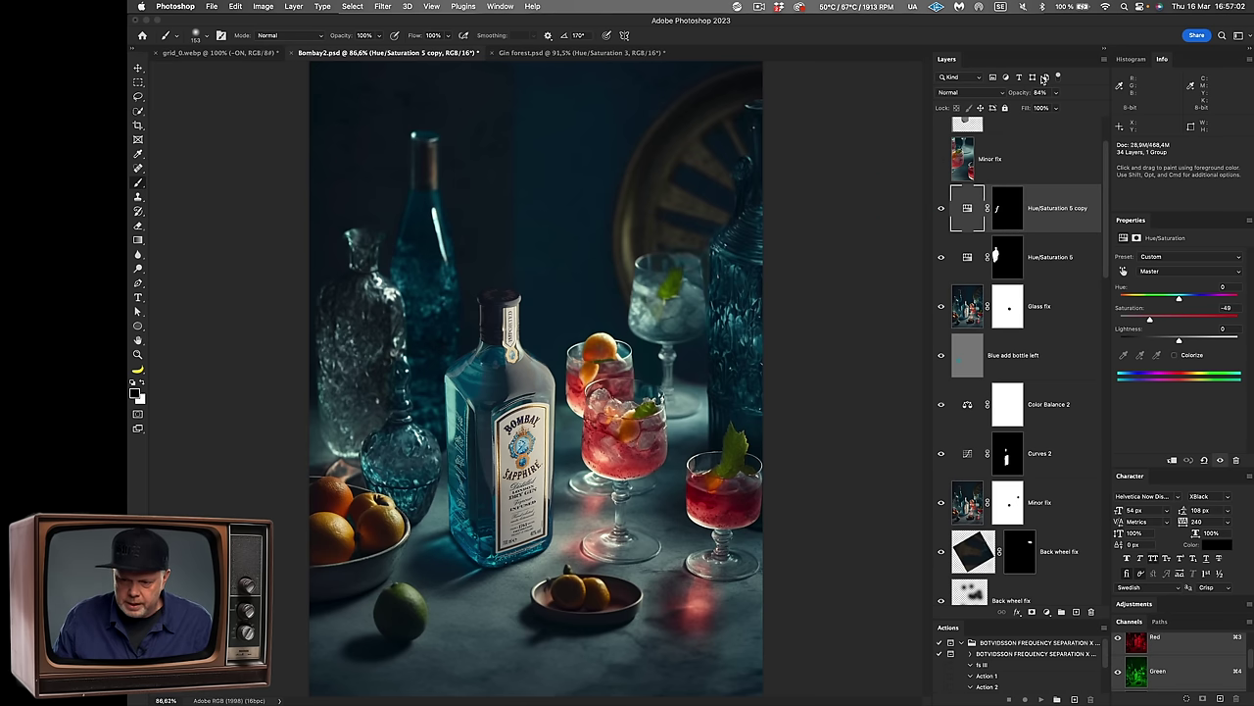
{"action": "scroll", "coordinate": [939, 245], "scroll_direction": "up", "scroll_amount": 2}
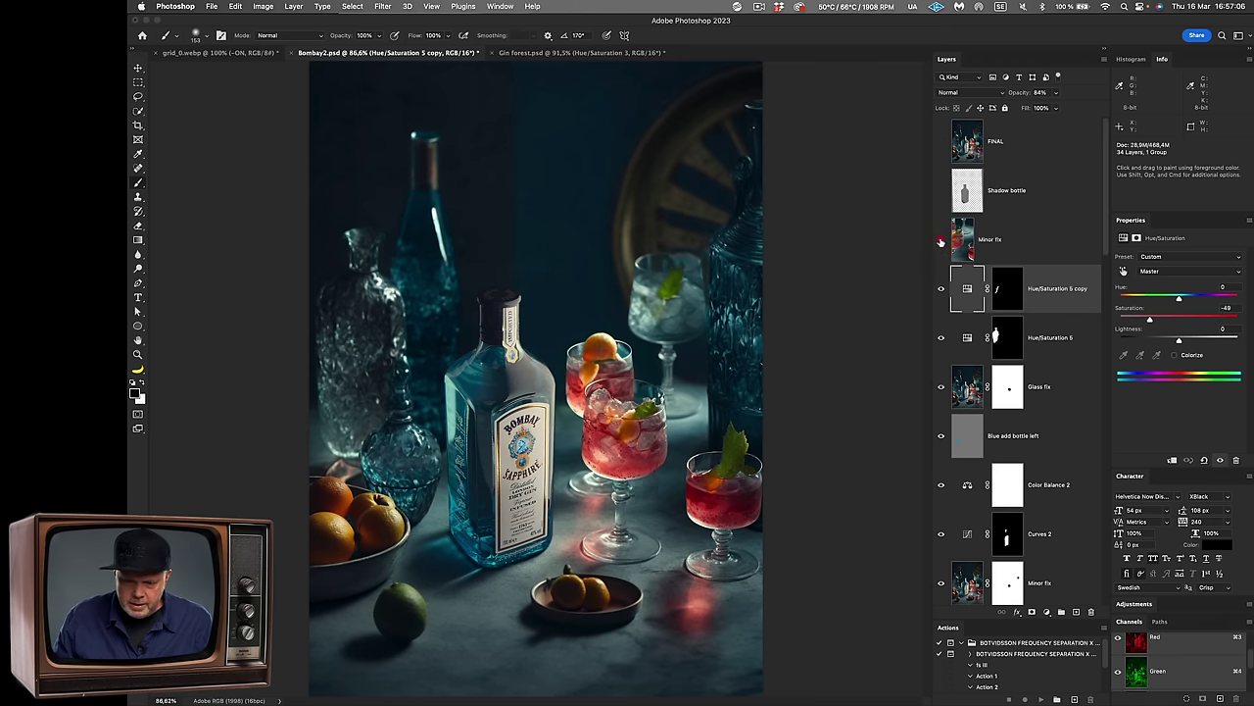